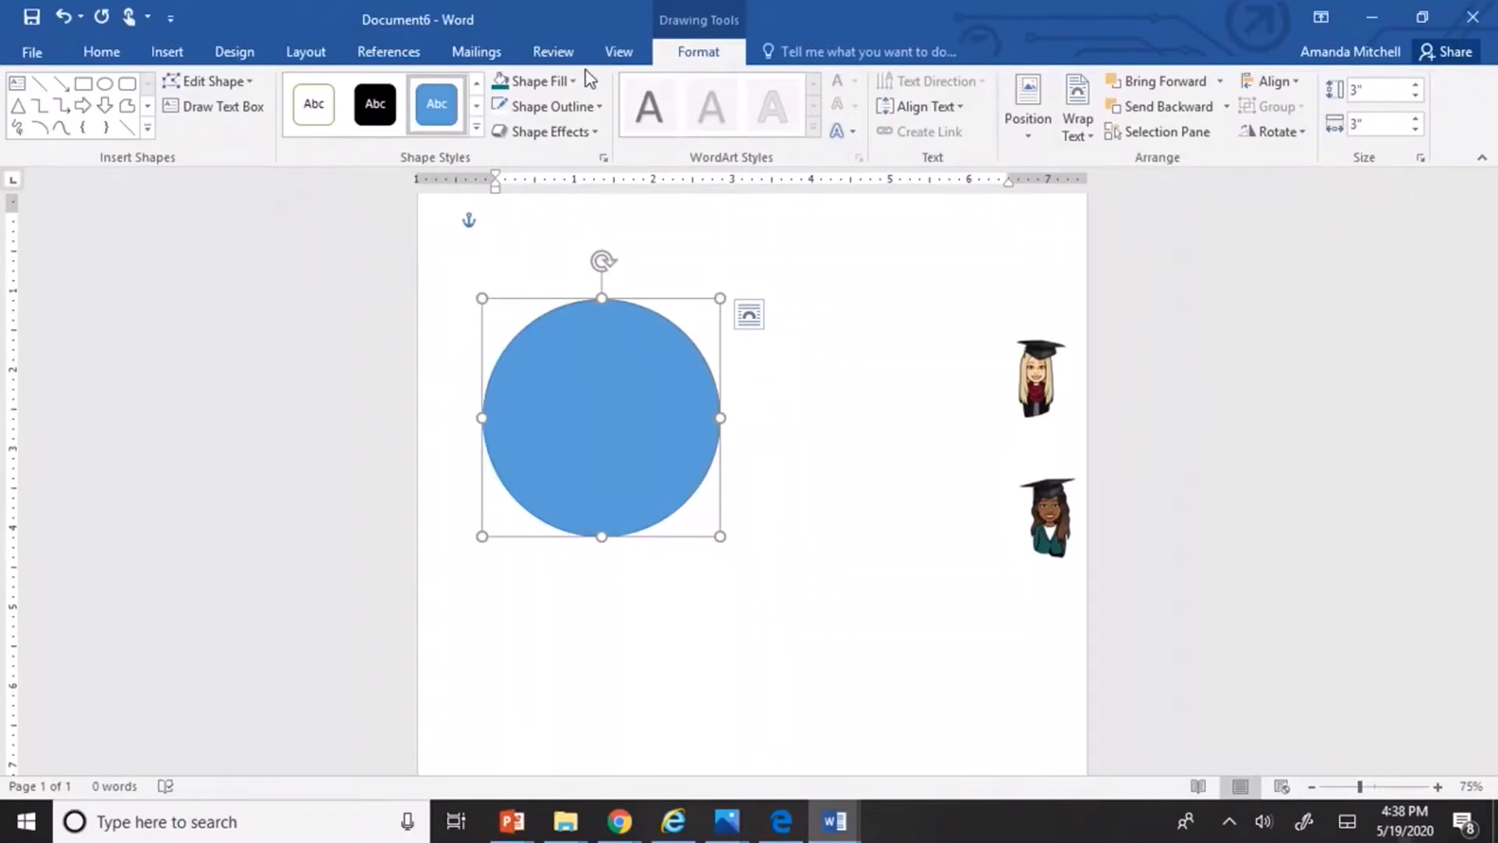
Remove the fill from the 3-inch circle so that only its outline is kept.
left_click(572, 81)
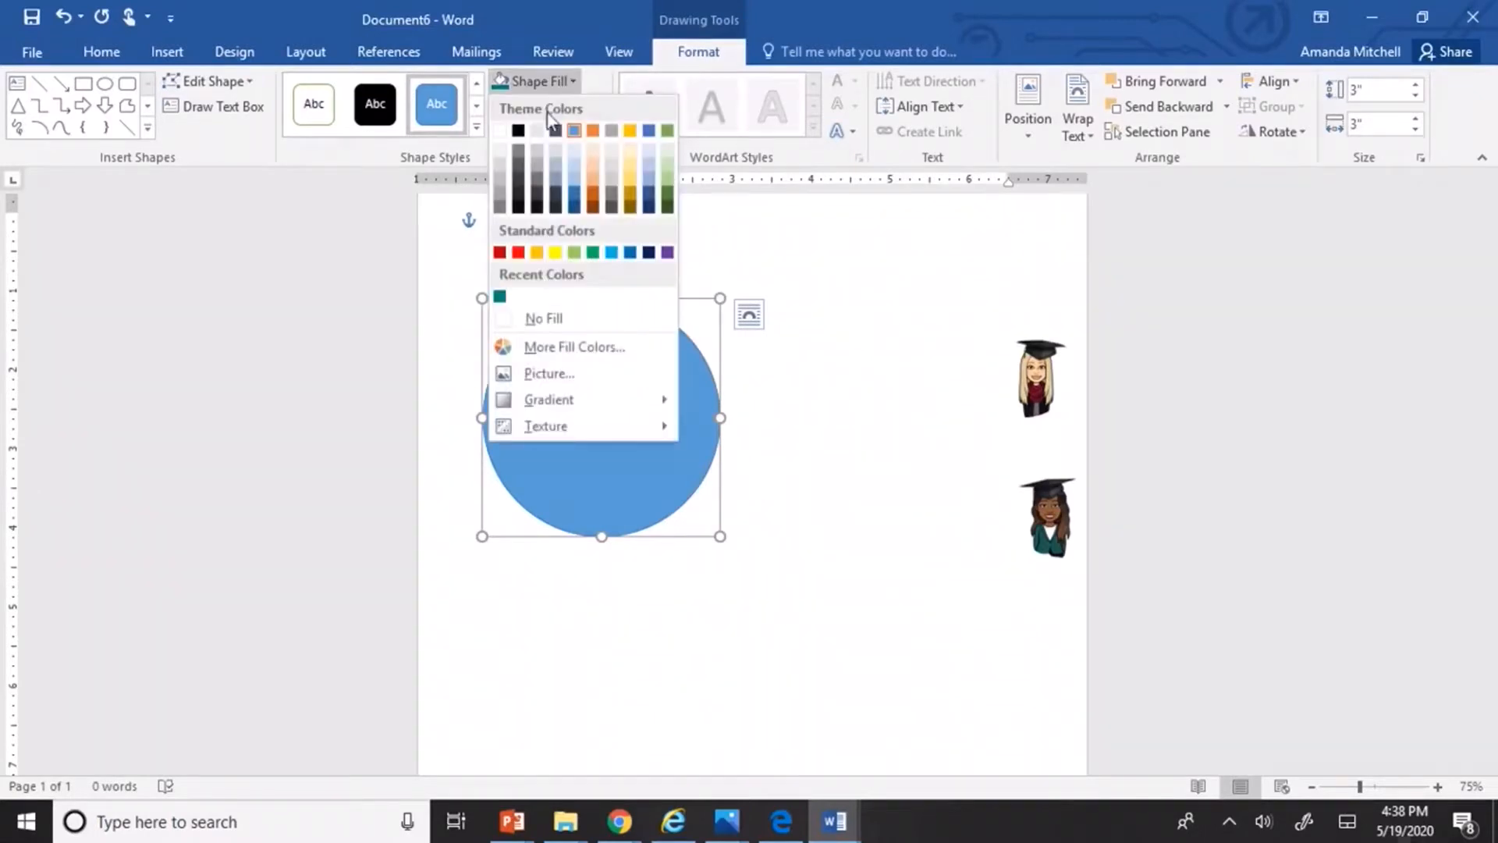
left_click(509, 318)
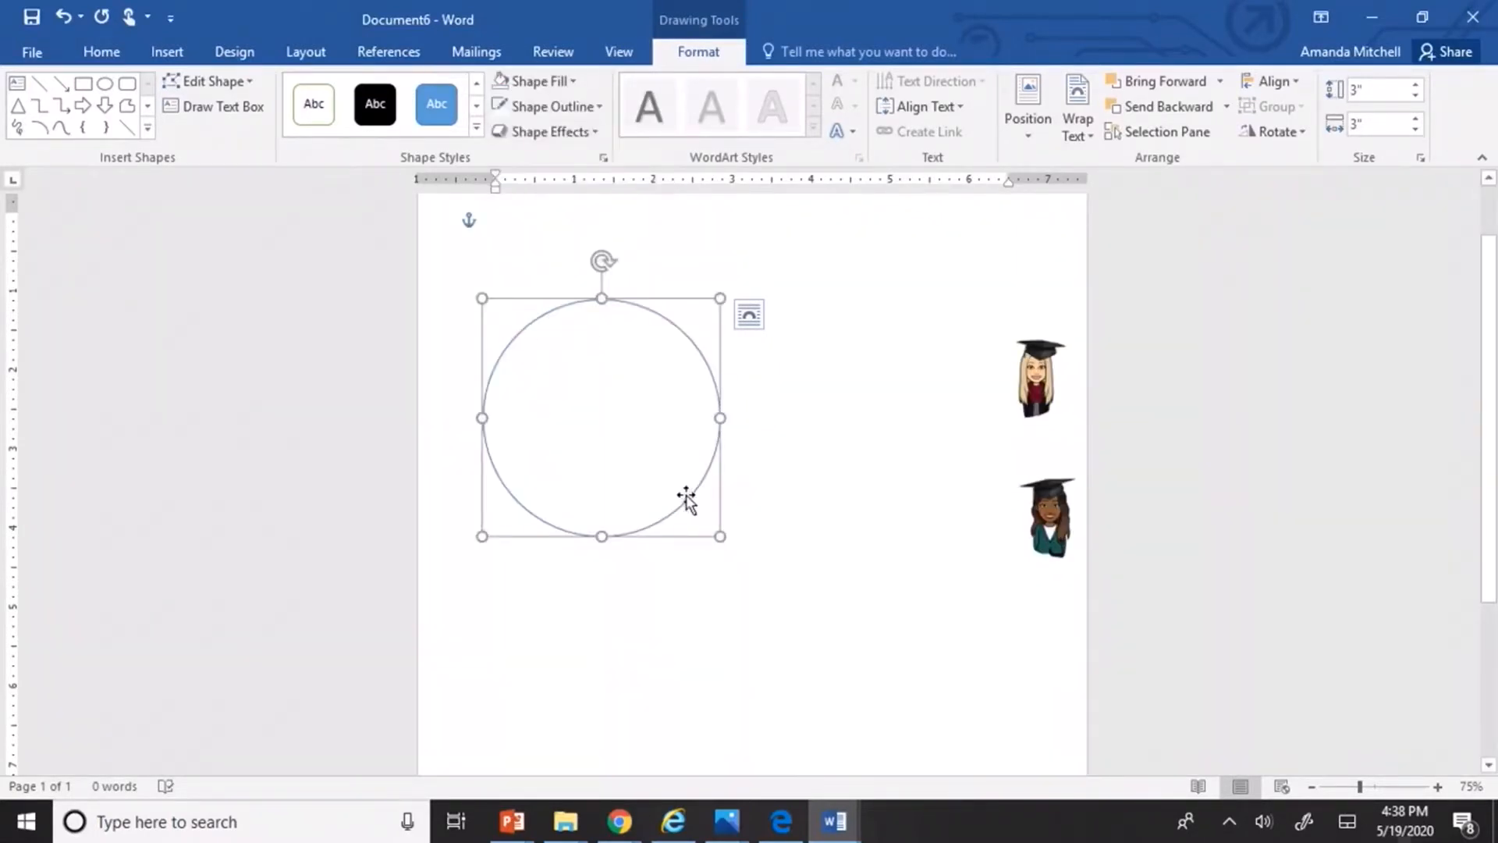
Set the circle's outline weight to 1½ pt and move the circle up to align with the page's left margin.
left_click(600, 107)
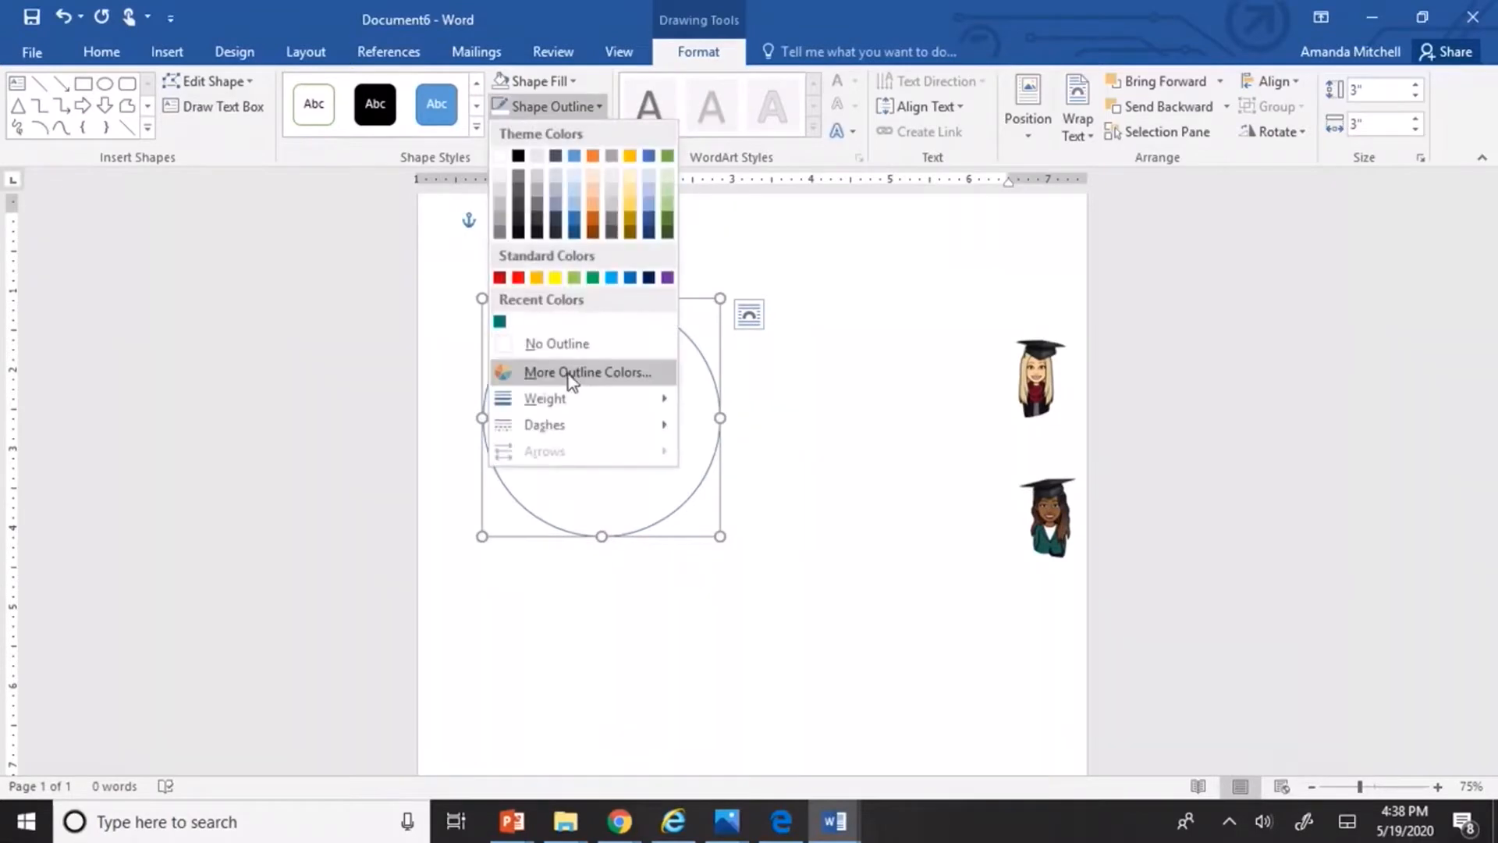
mouse_move(568, 398)
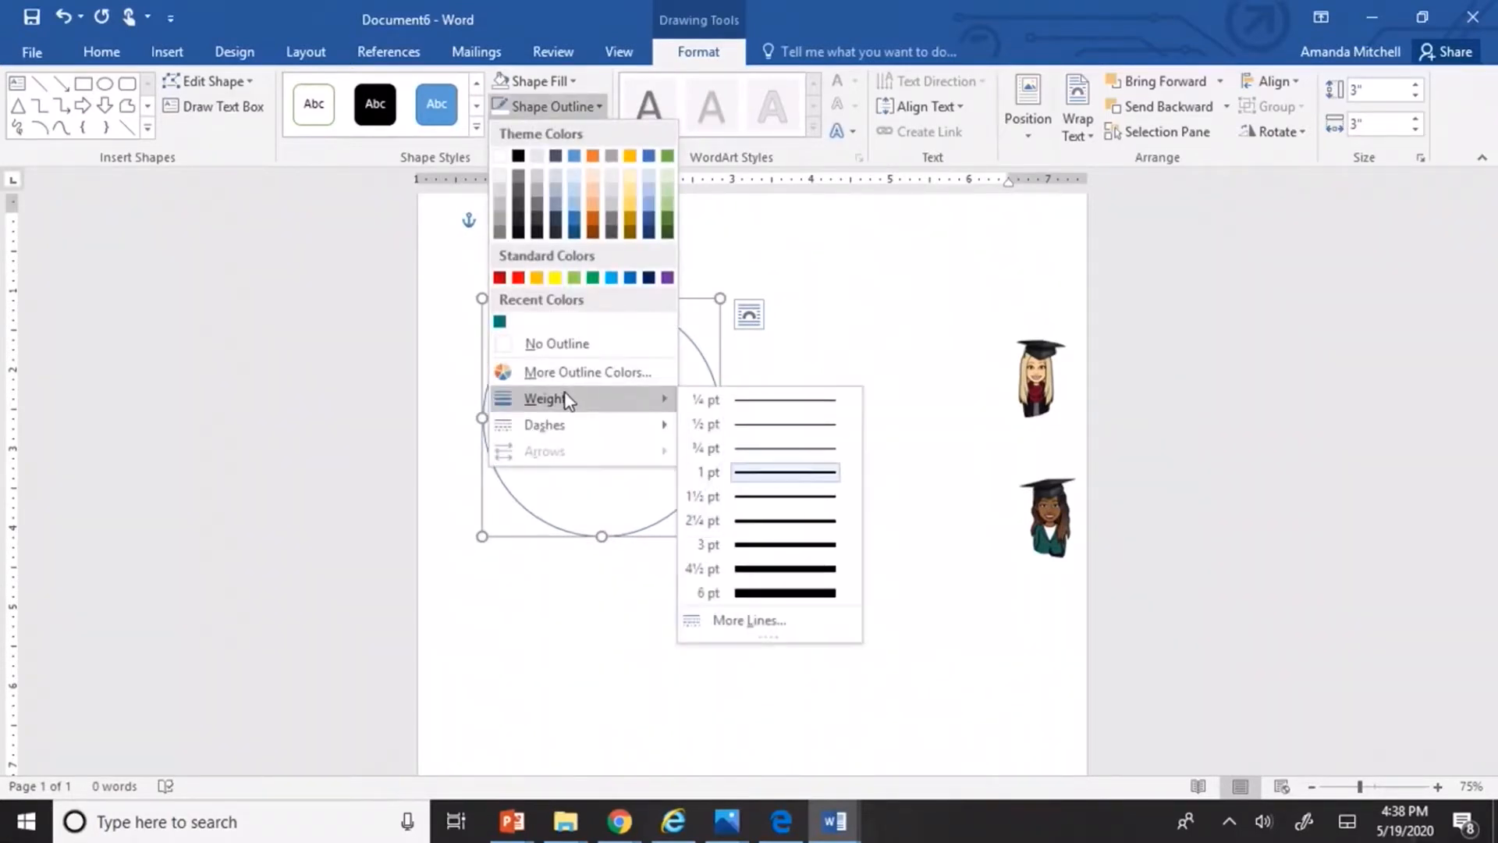
left_click(765, 496)
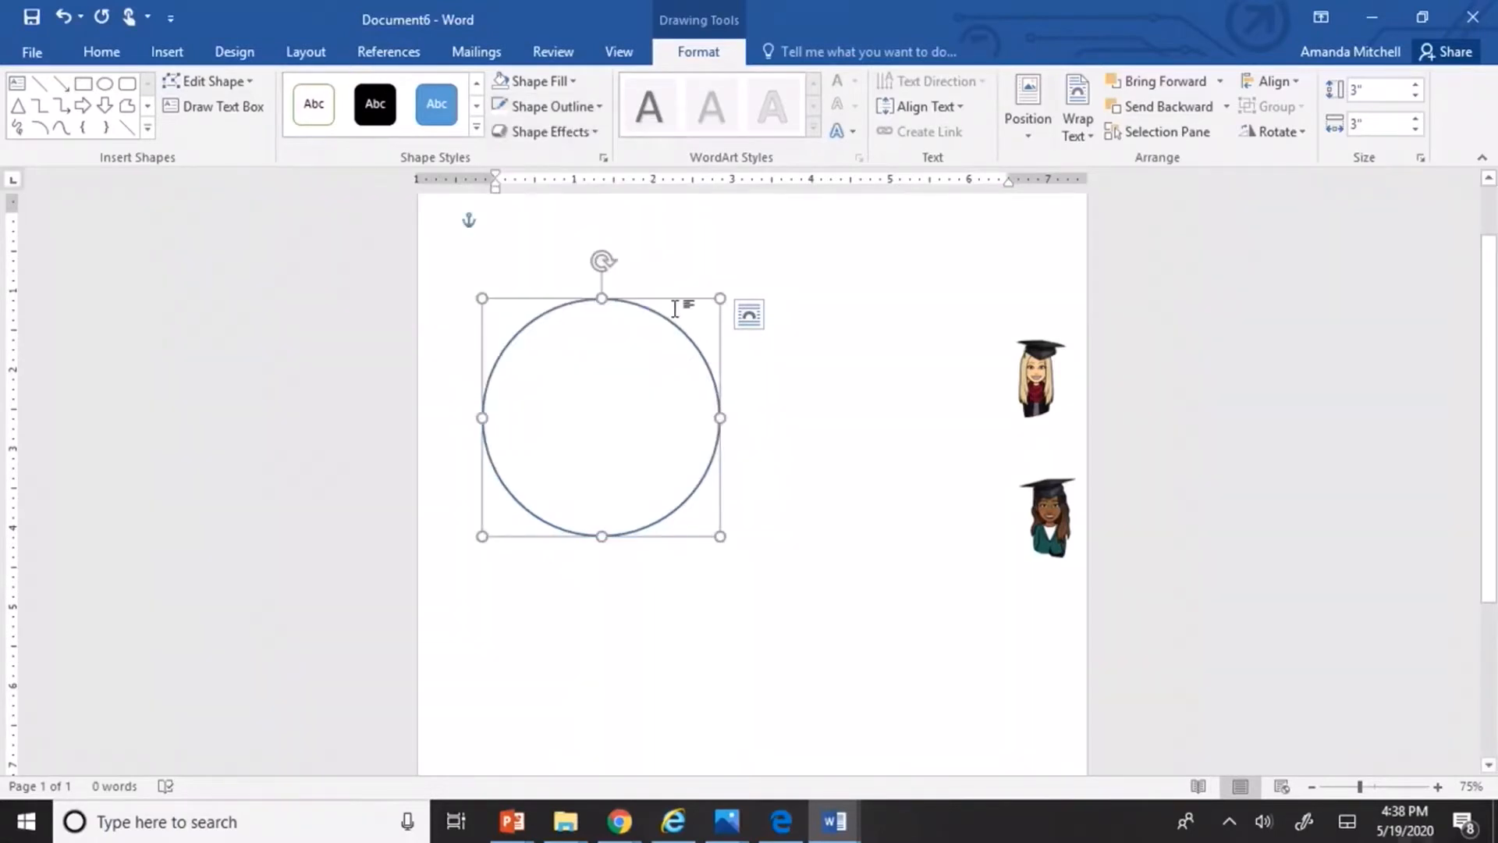
left_click_drag(680, 300, 694, 238)
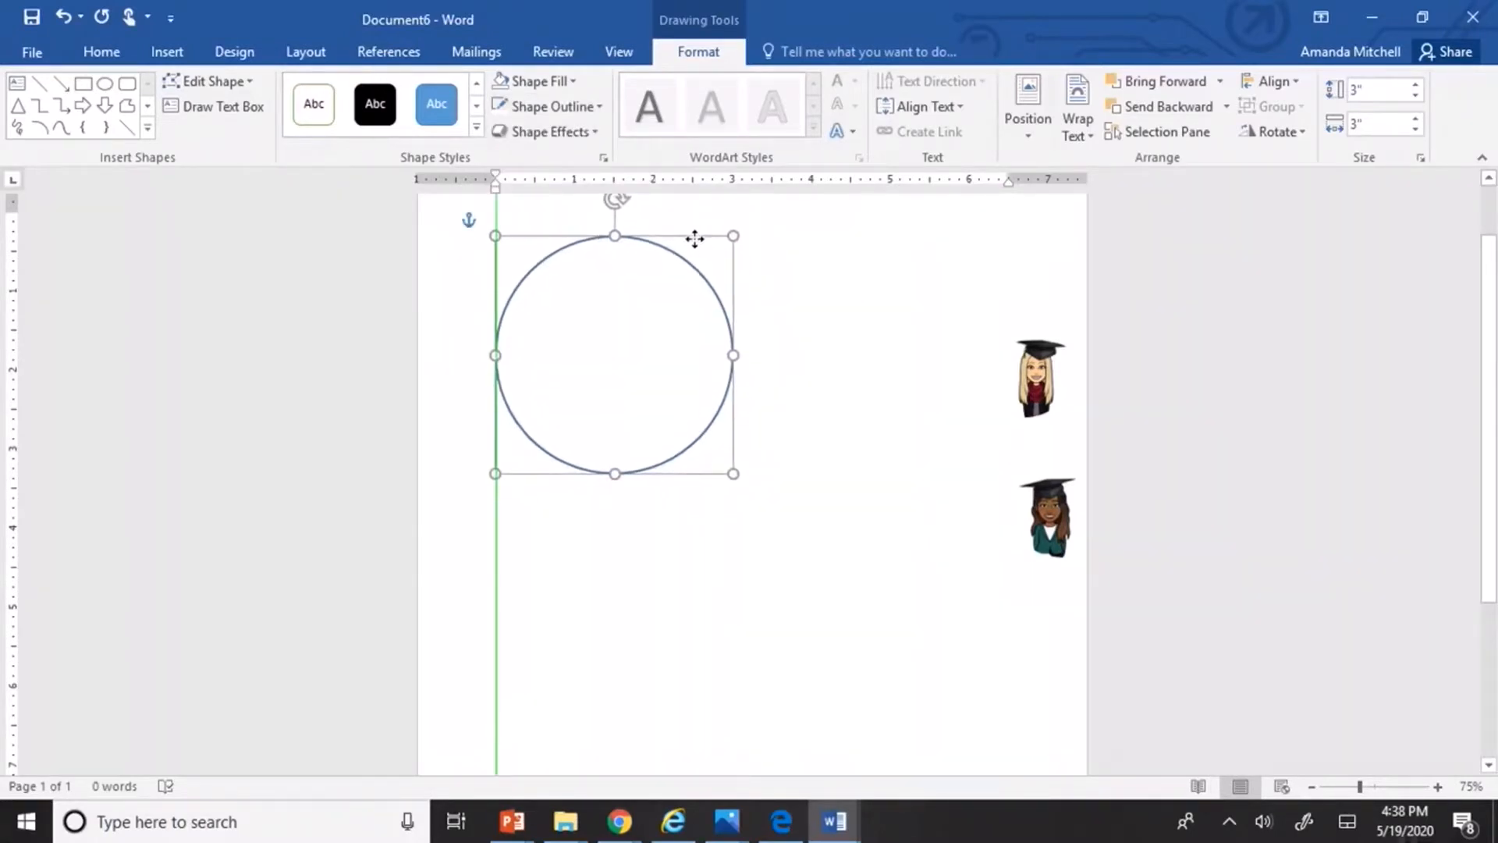
Insert a WordArt in the plain black style over the circle with the text "Congratulations".
left_click(179, 50)
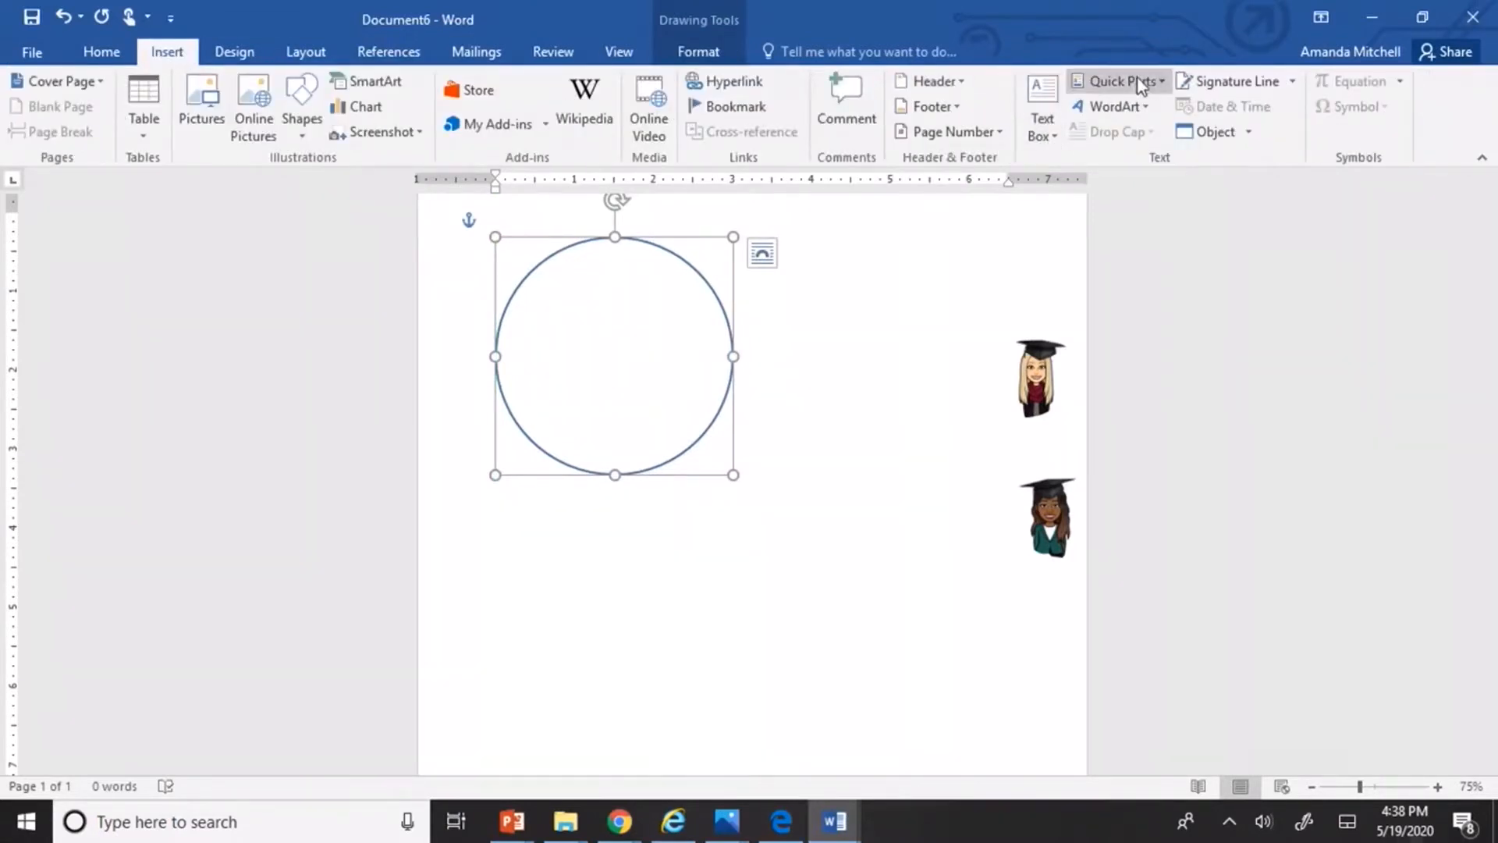
left_click(1114, 107)
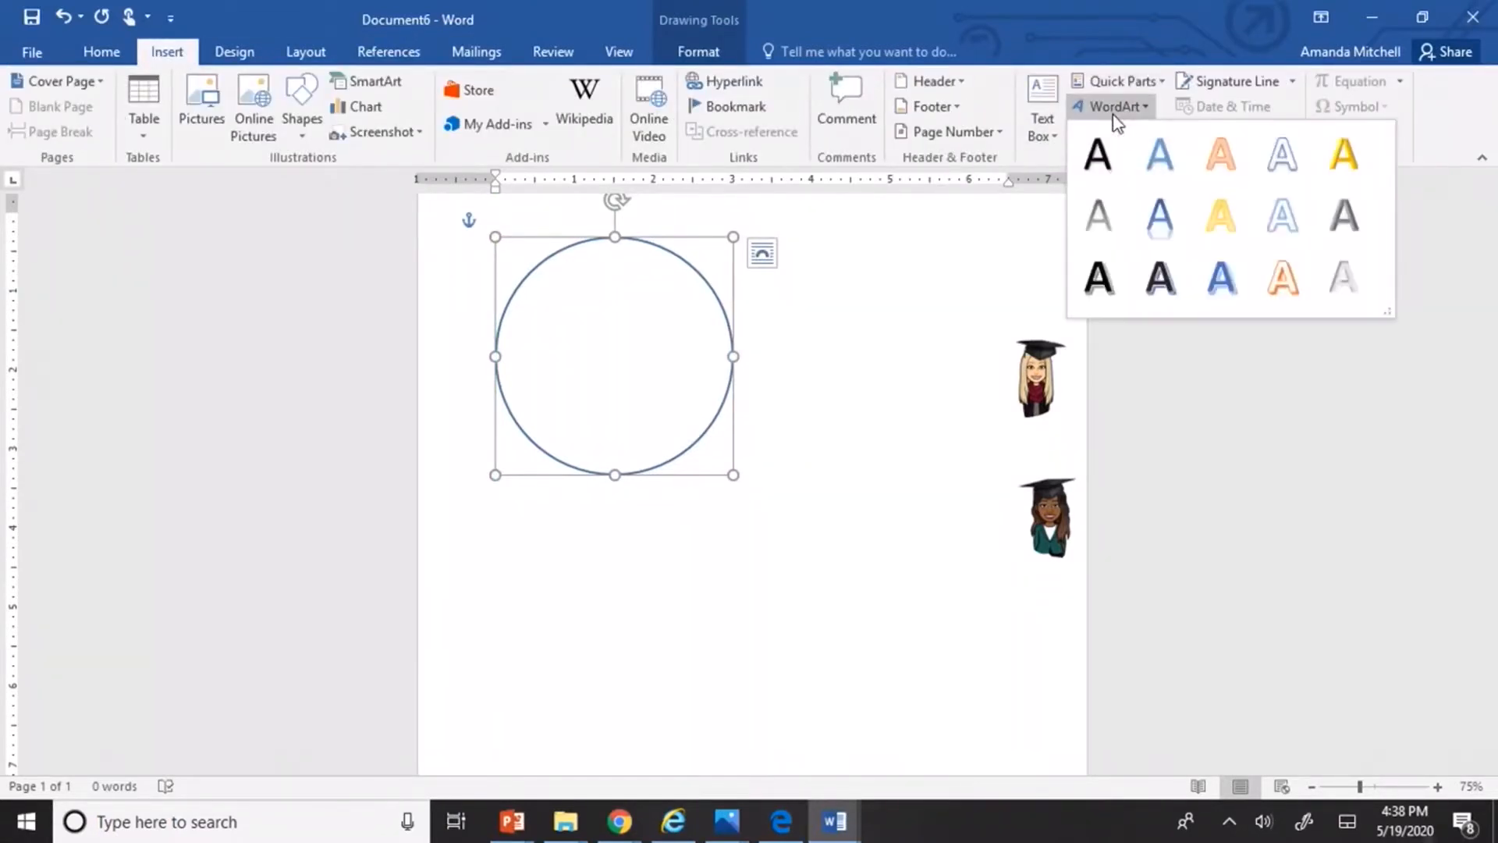
left_click(1116, 161)
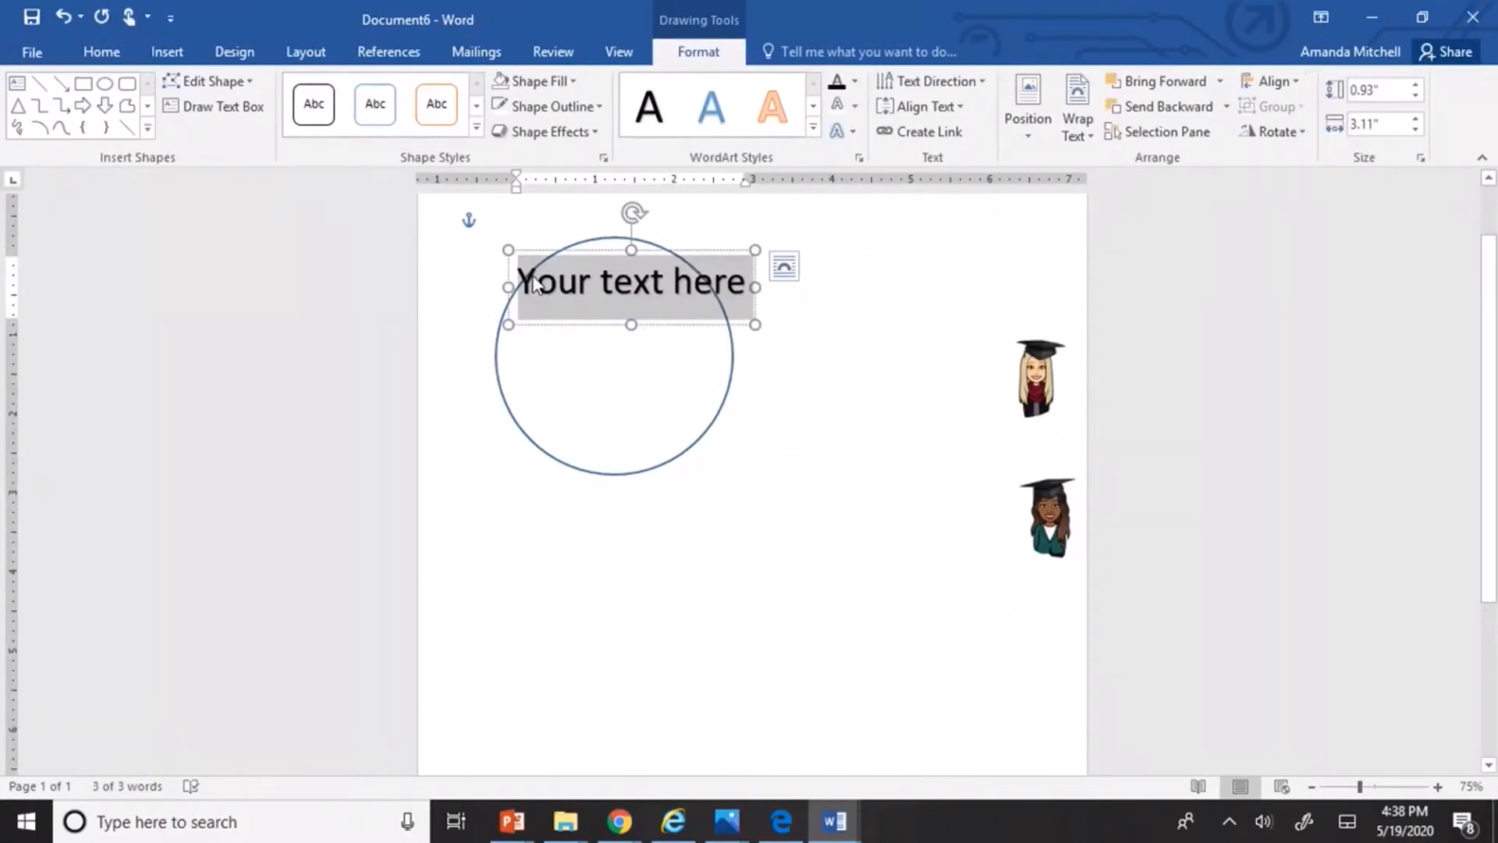
type("C")
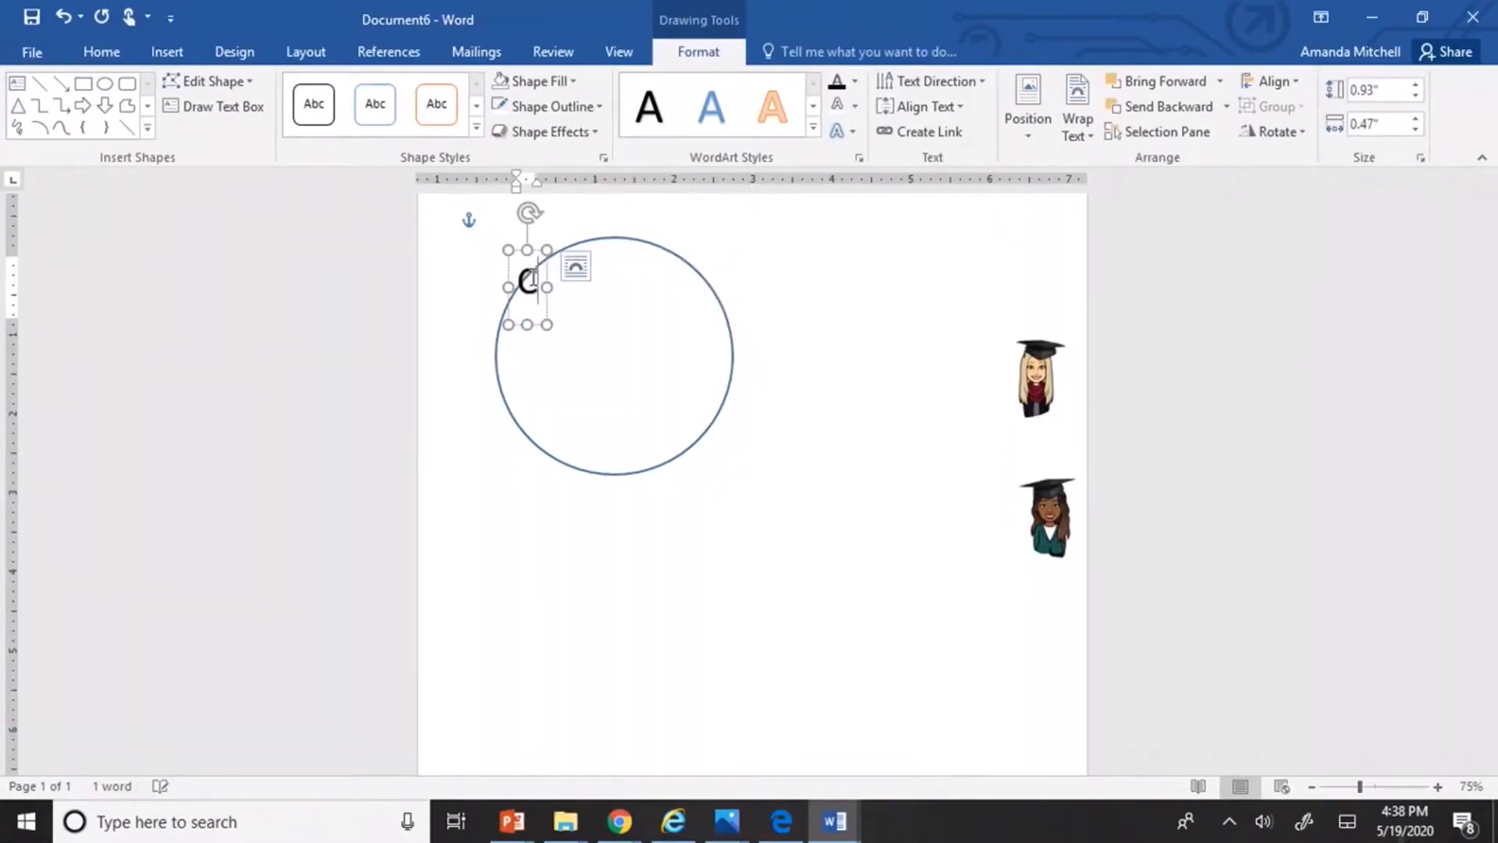
type("ongra")
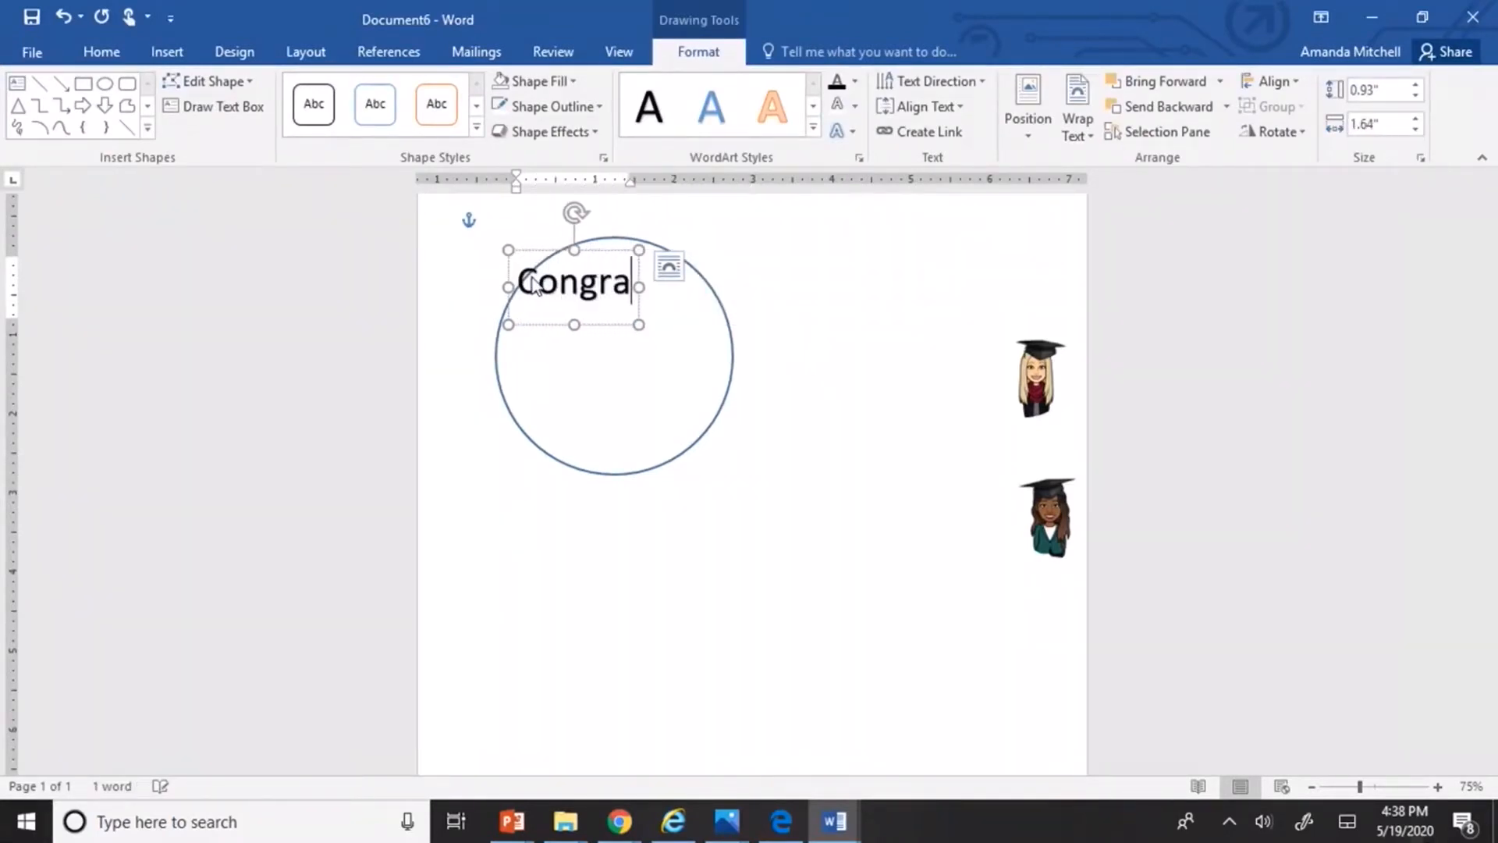
type("tula")
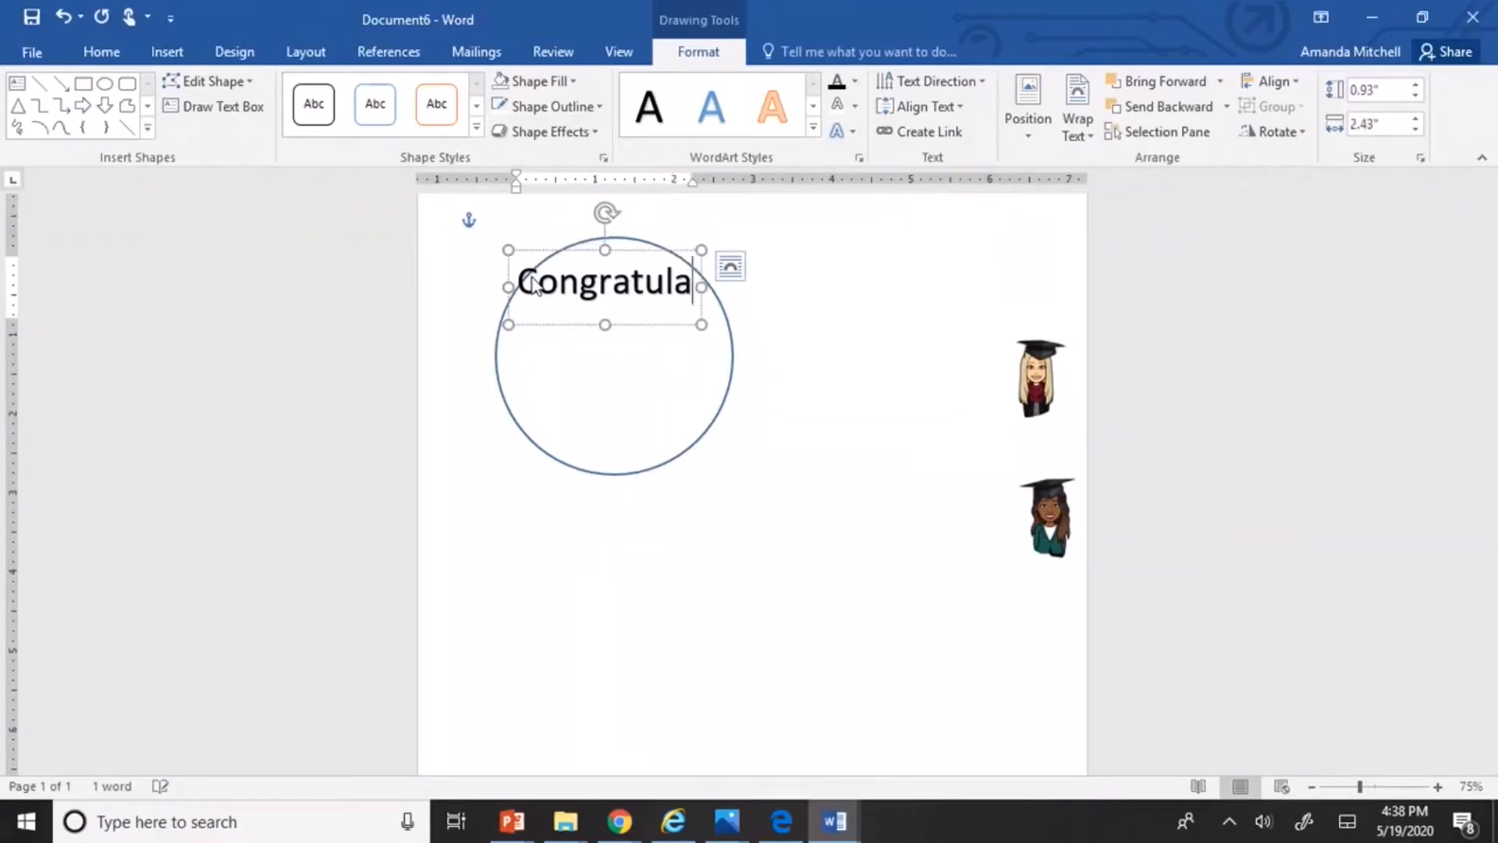
type("tions")
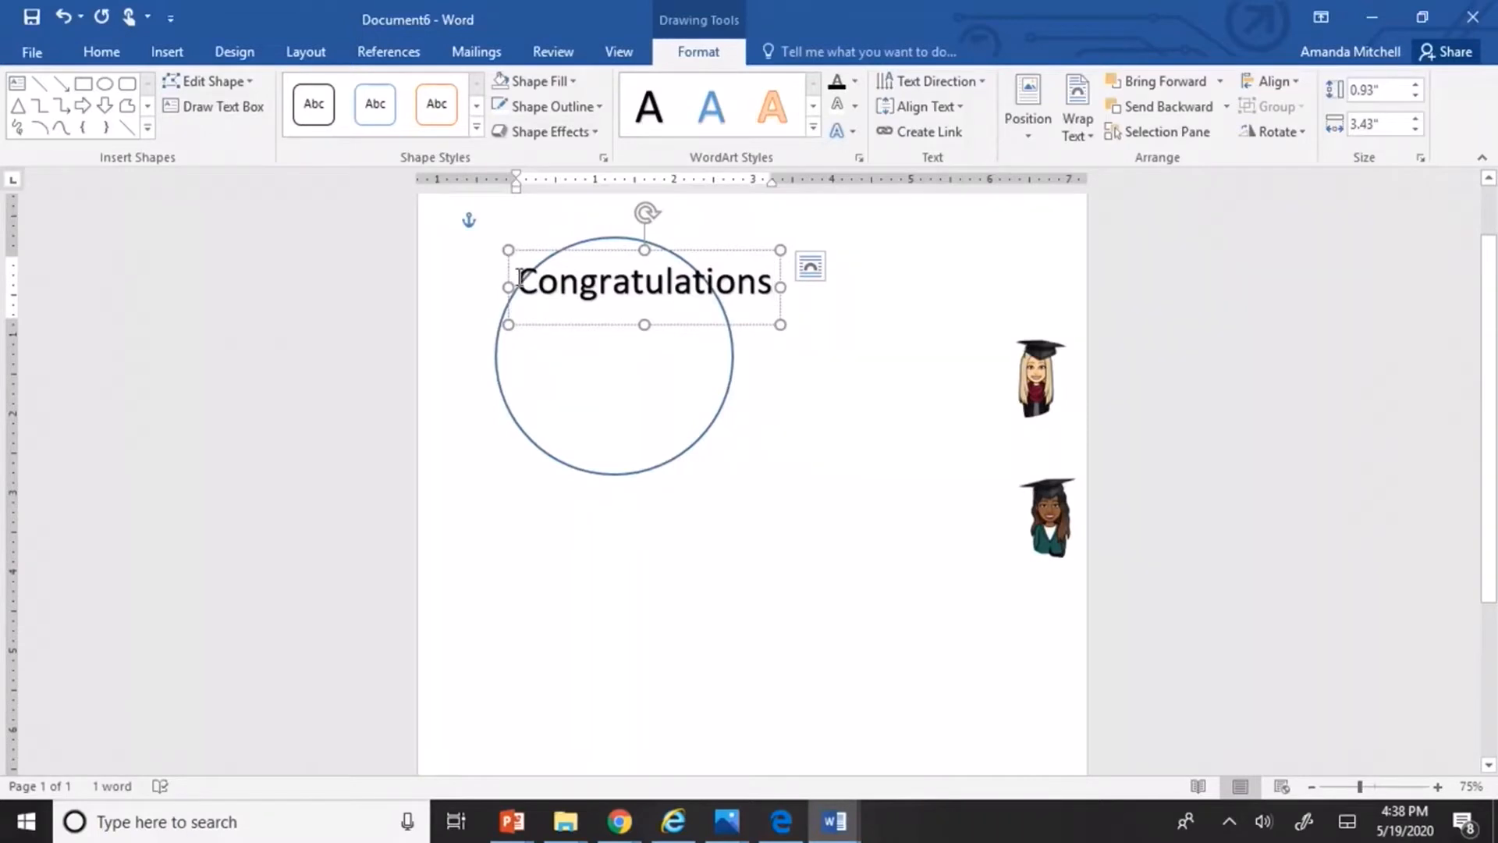
Set the font size of the "Congratulations" WordArt to 28.
left_click_drag(520, 278, 783, 295)
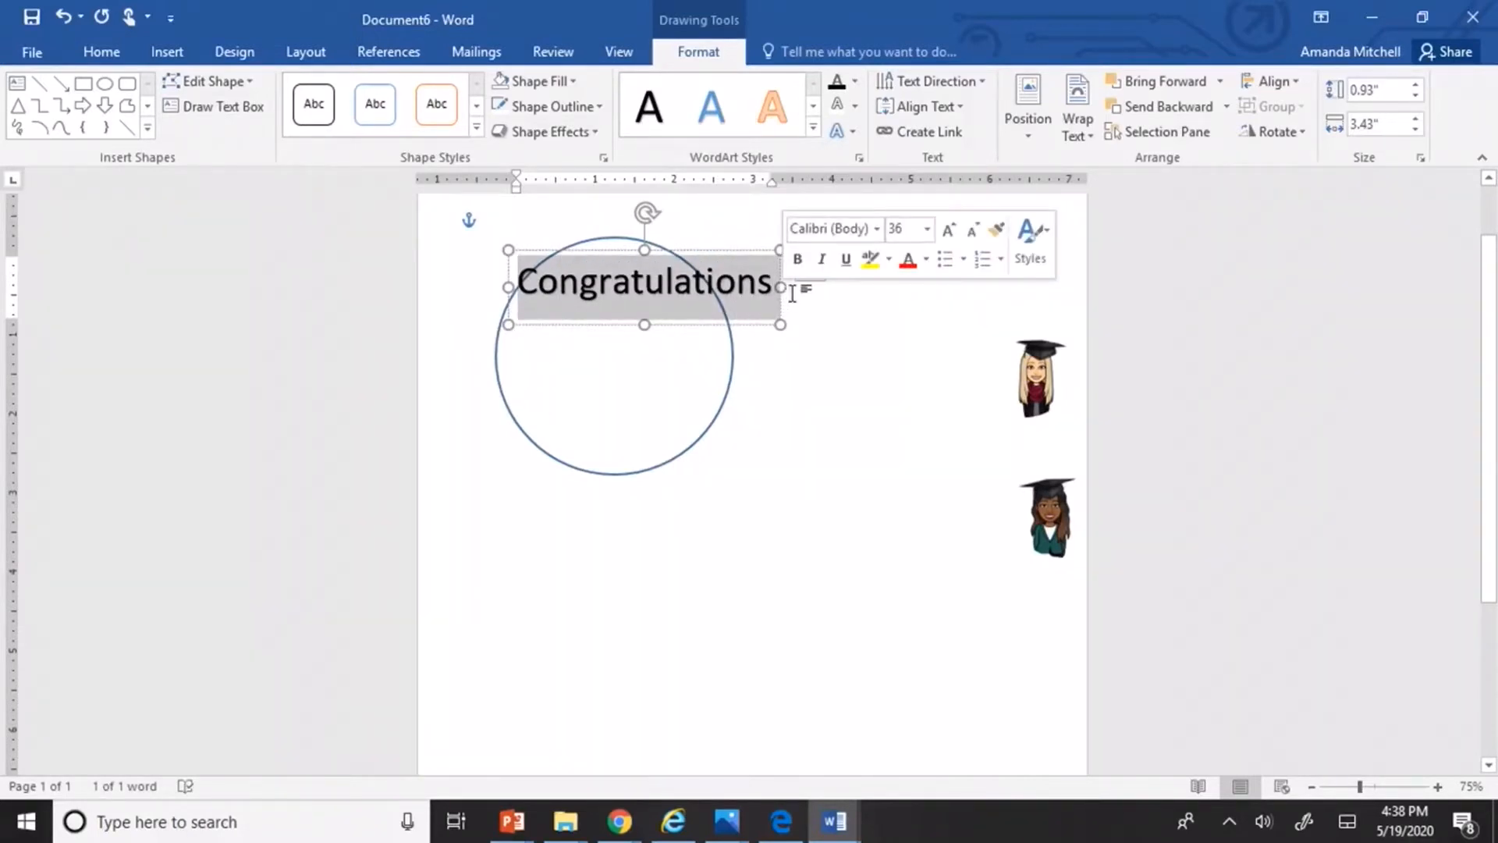
left_click(927, 229)
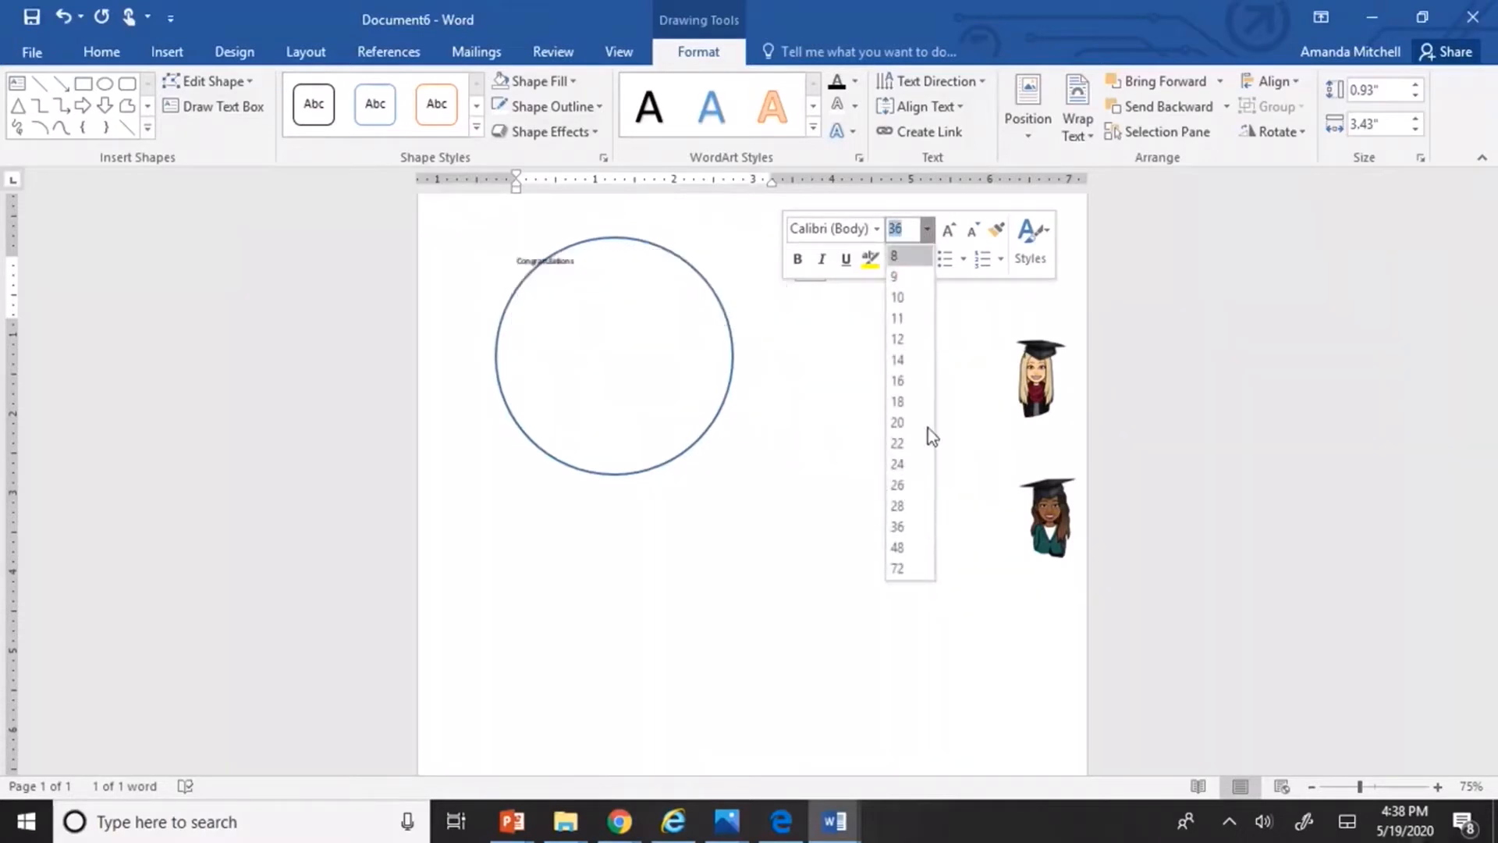
left_click(908, 508)
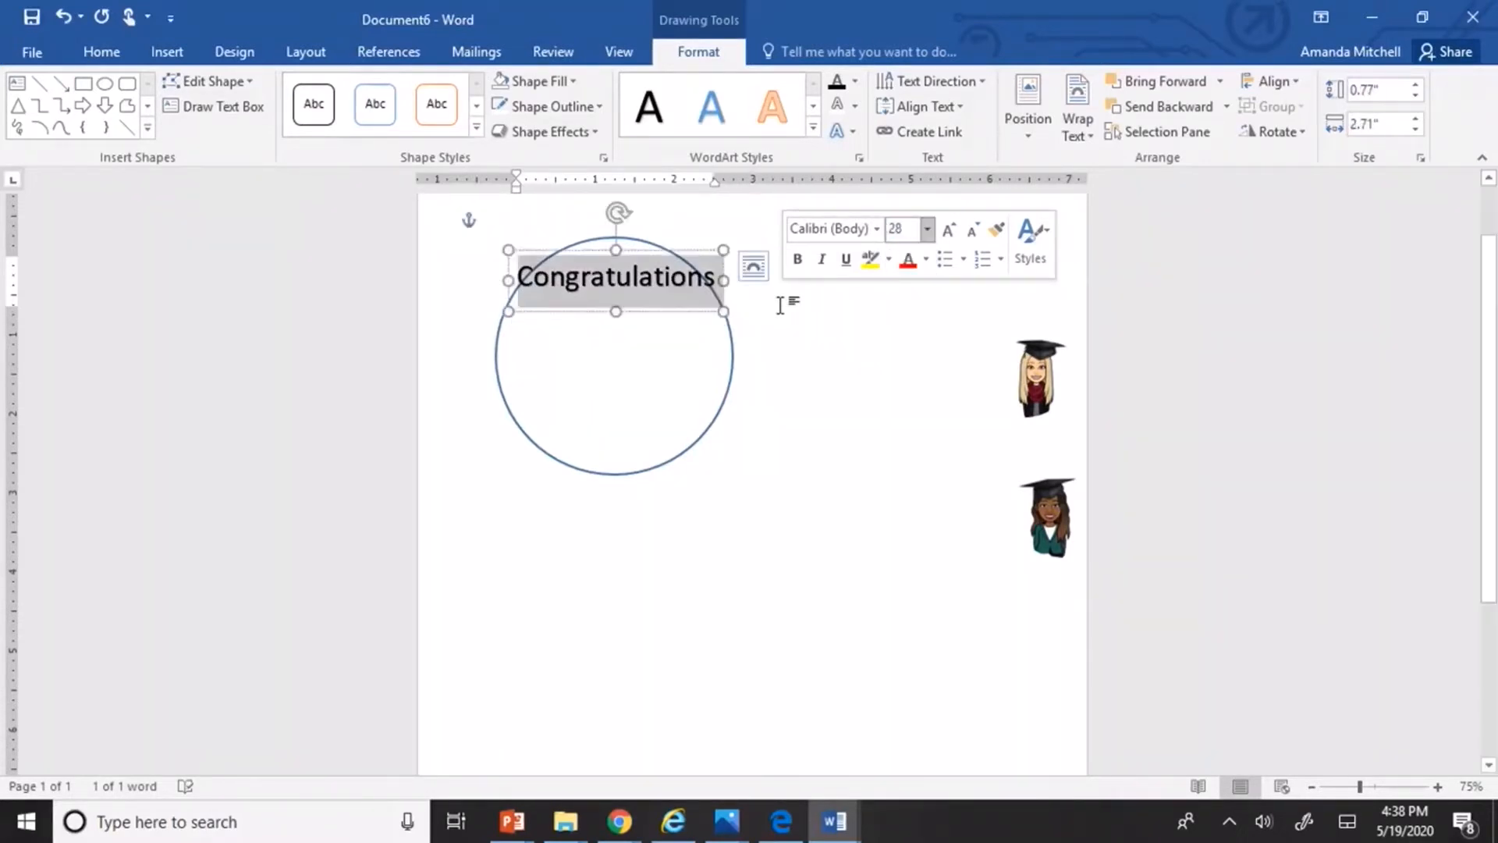
right_click(852, 329)
key("Escape")
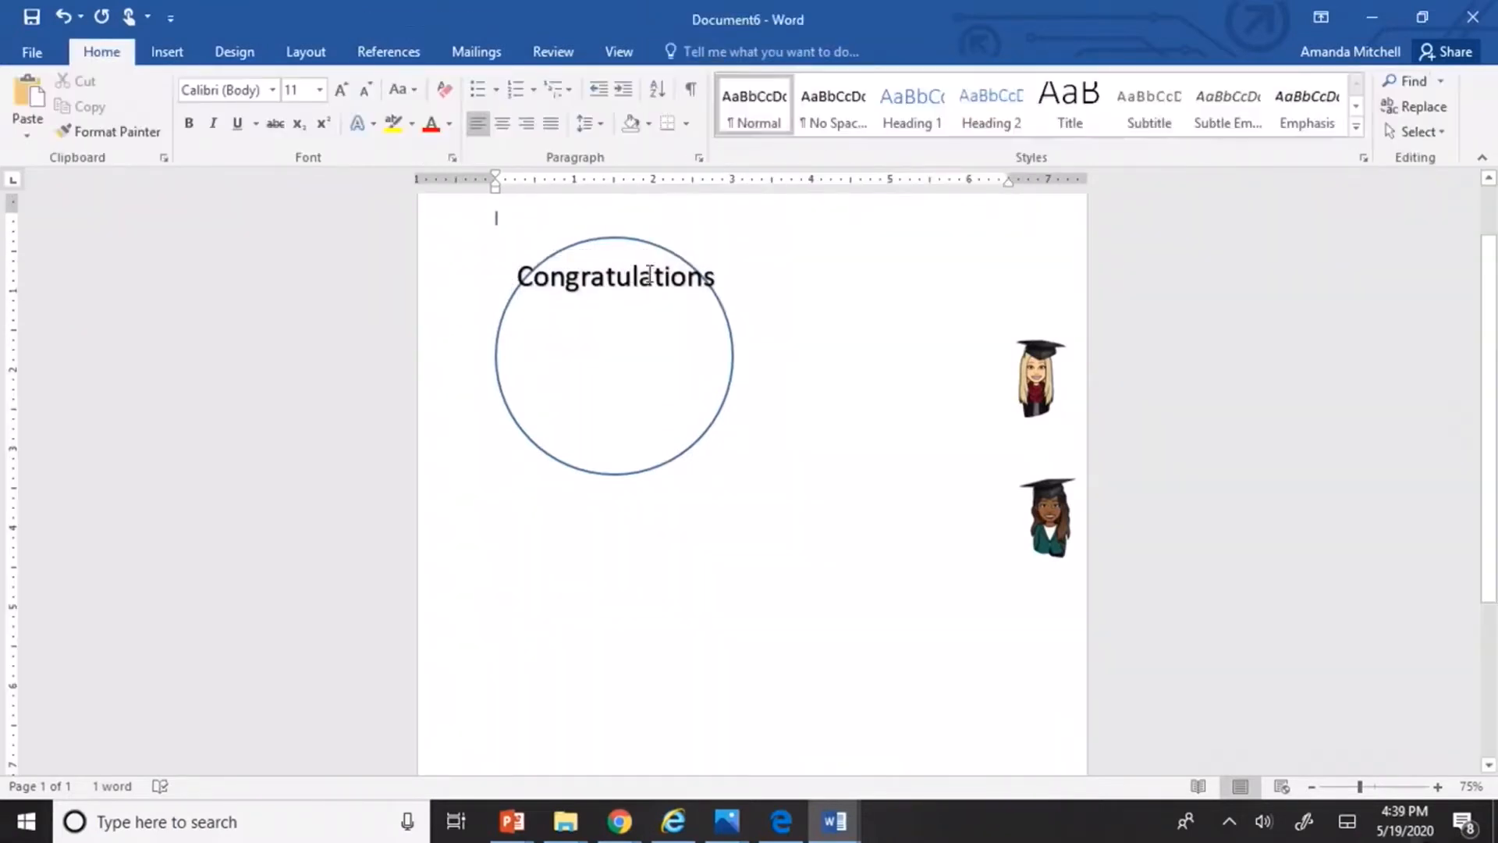
Apply the upward-arch Follow Path transform to "Congratulations" and position it just inside the circle's upper edge.
left_click(705, 277)
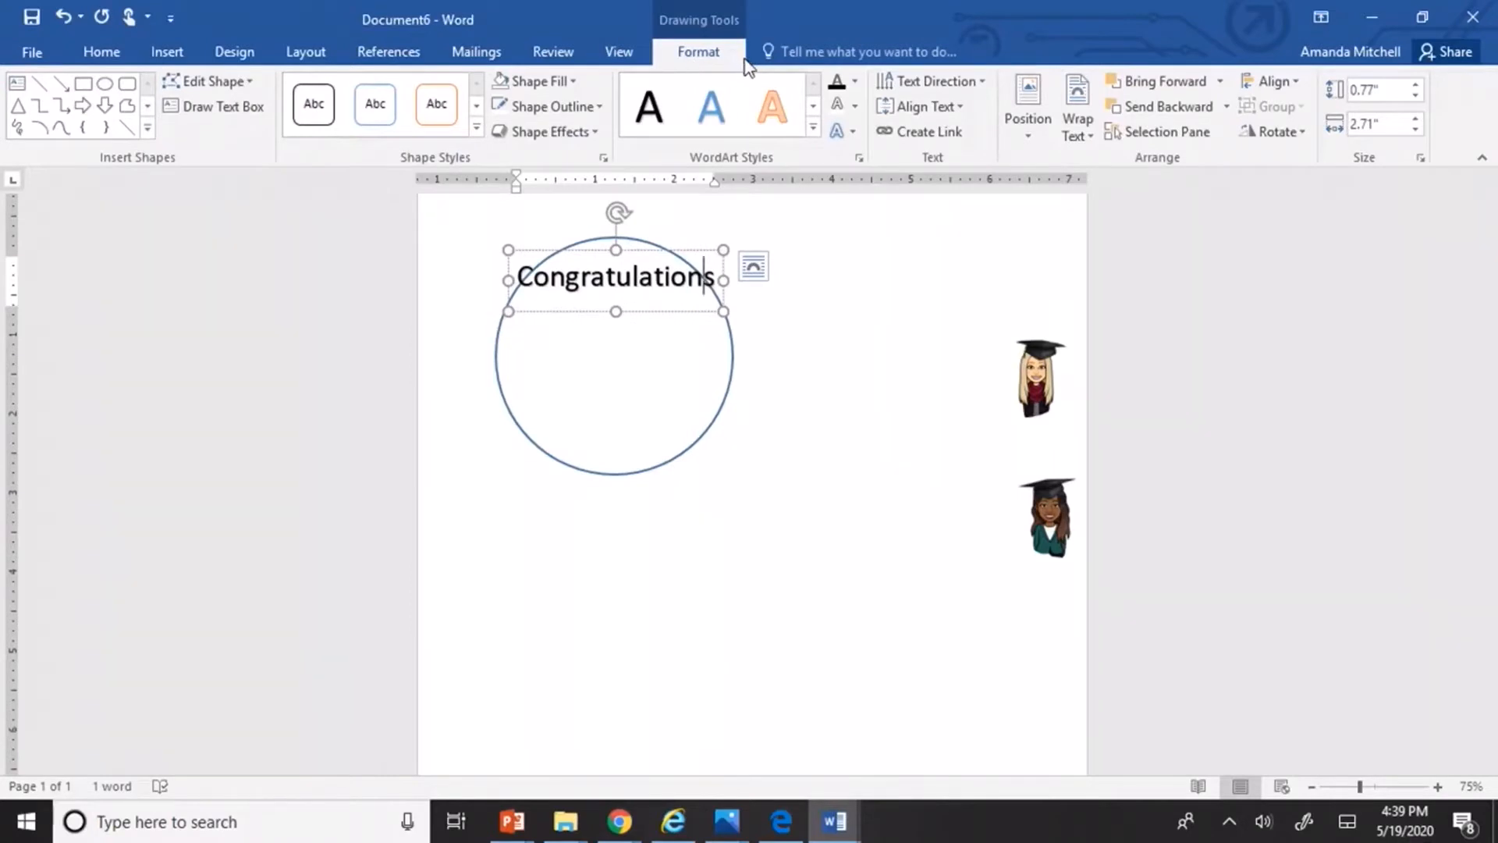
left_click(854, 132)
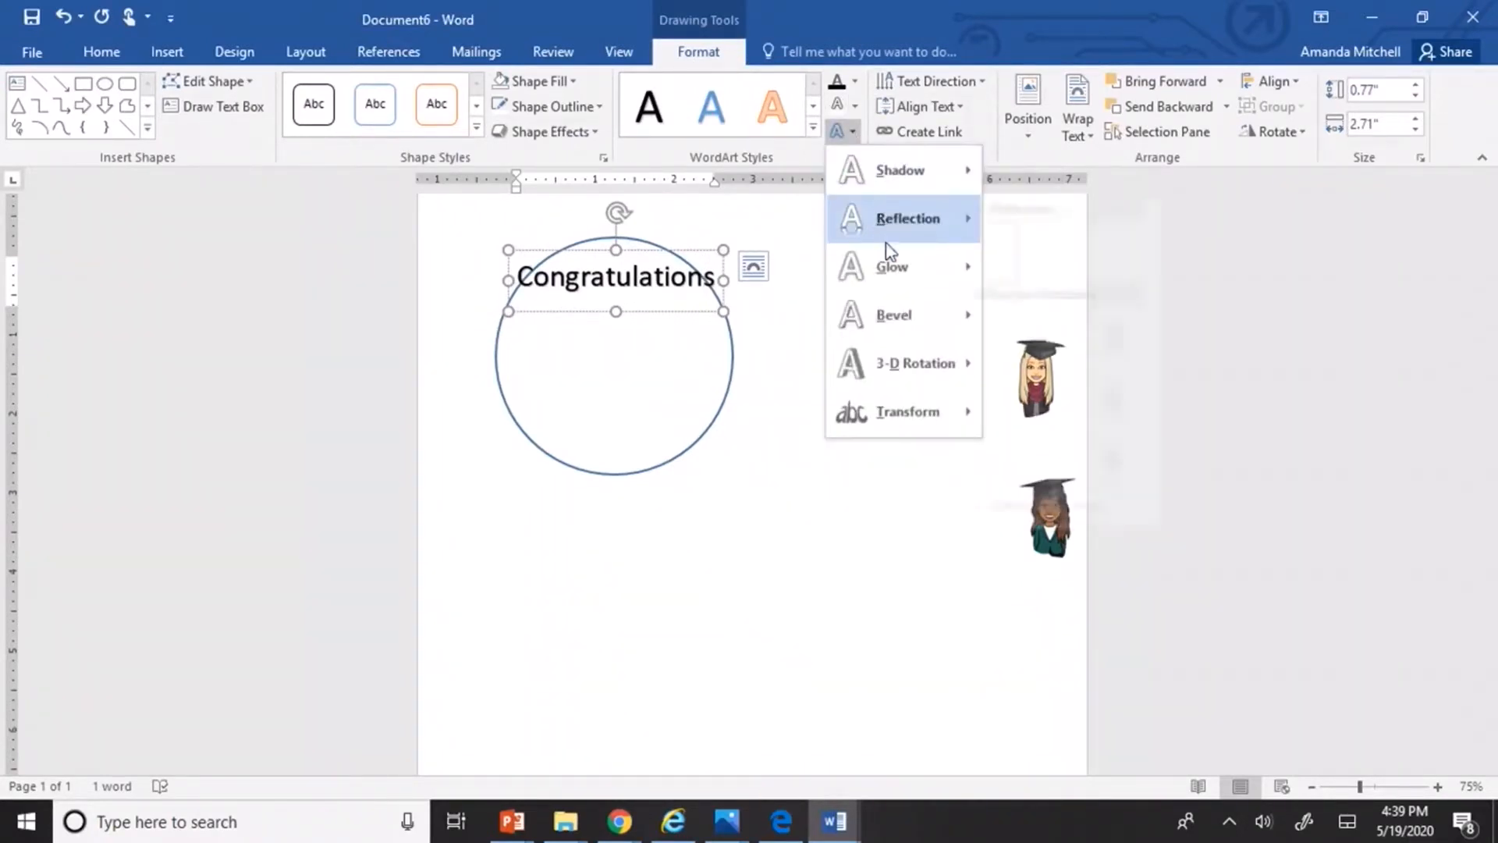
mouse_move(914, 405)
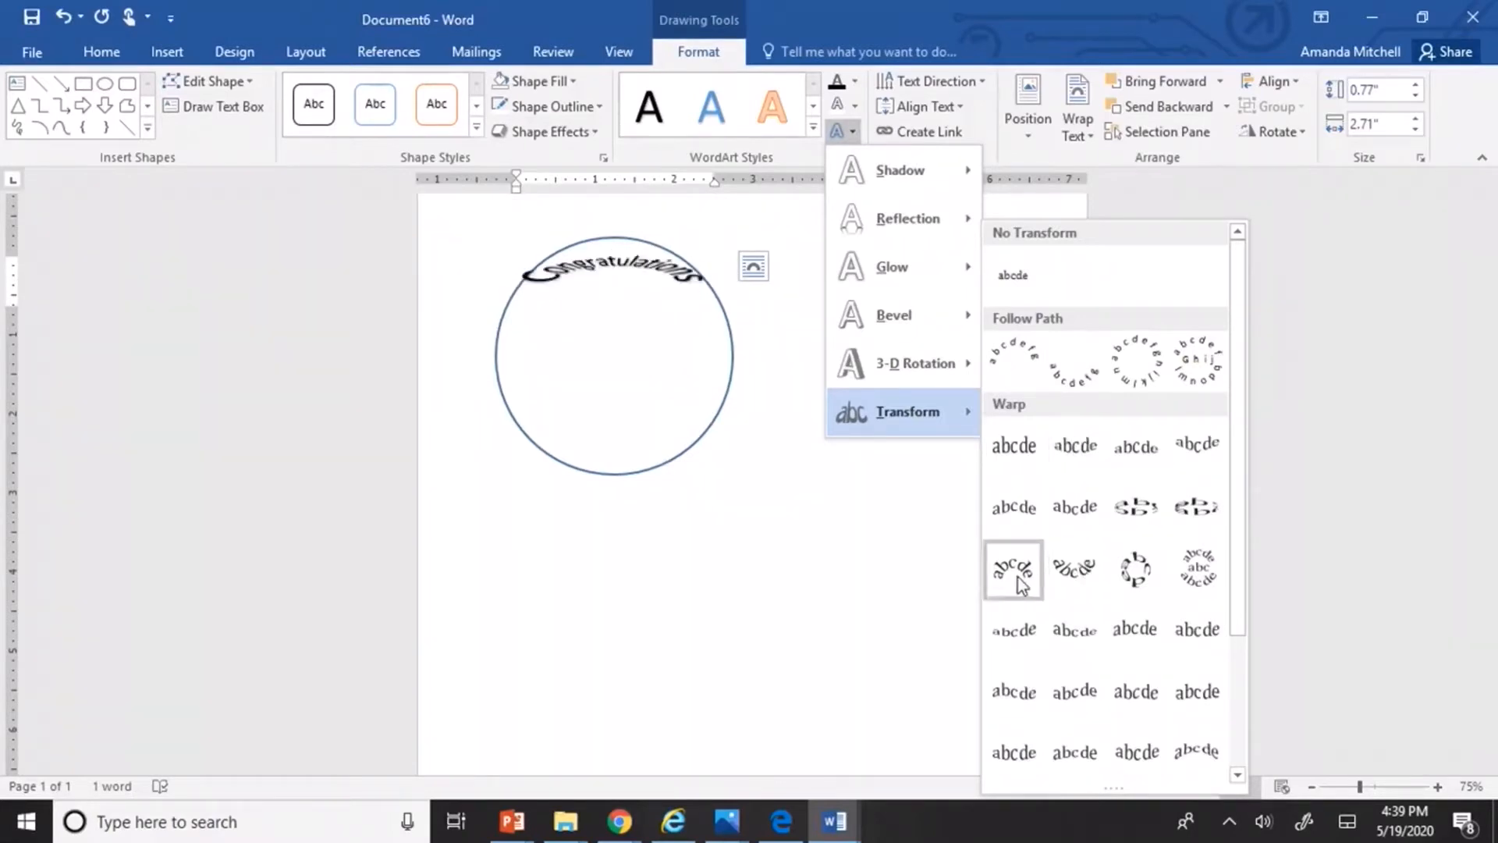
left_click(1016, 361)
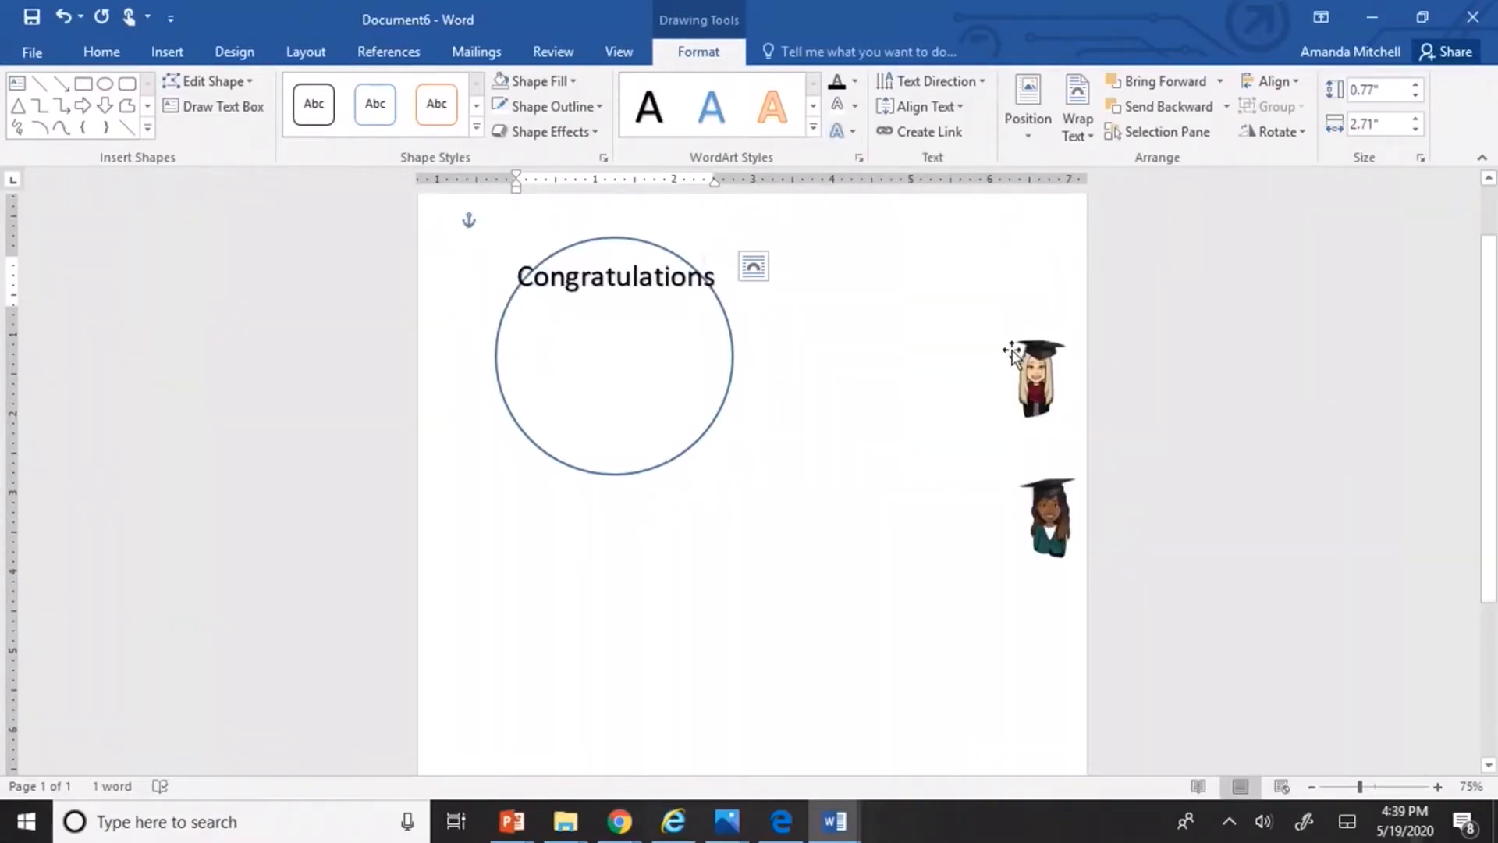
left_click_drag(657, 251, 662, 263)
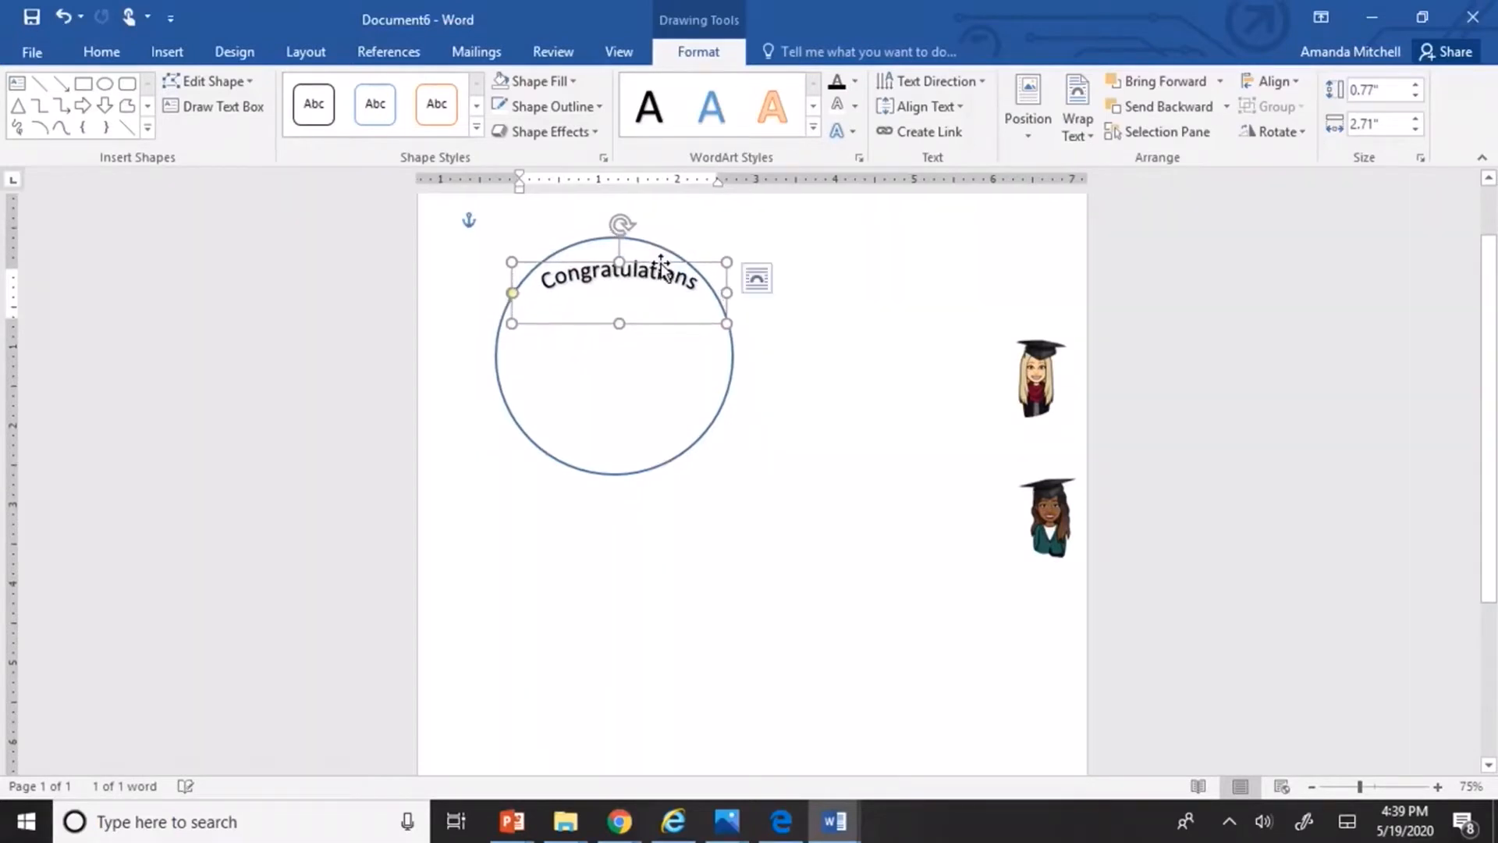
left_click(825, 330)
Insert a second WordArt in the plain black style and move it below "Congratulations", overlapping the circle's right edge.
left_click(177, 55)
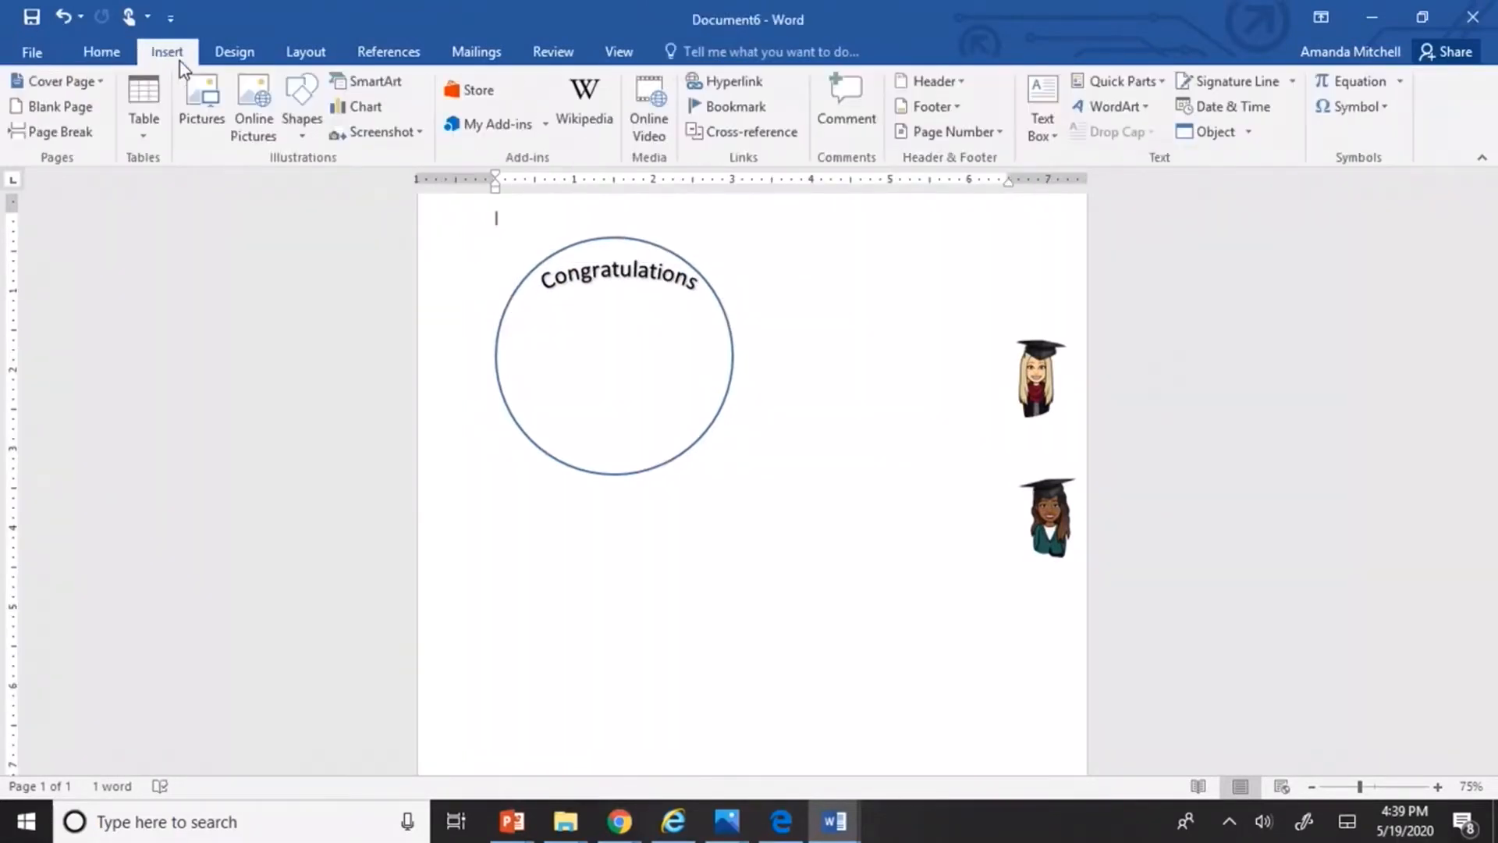
left_click(1122, 108)
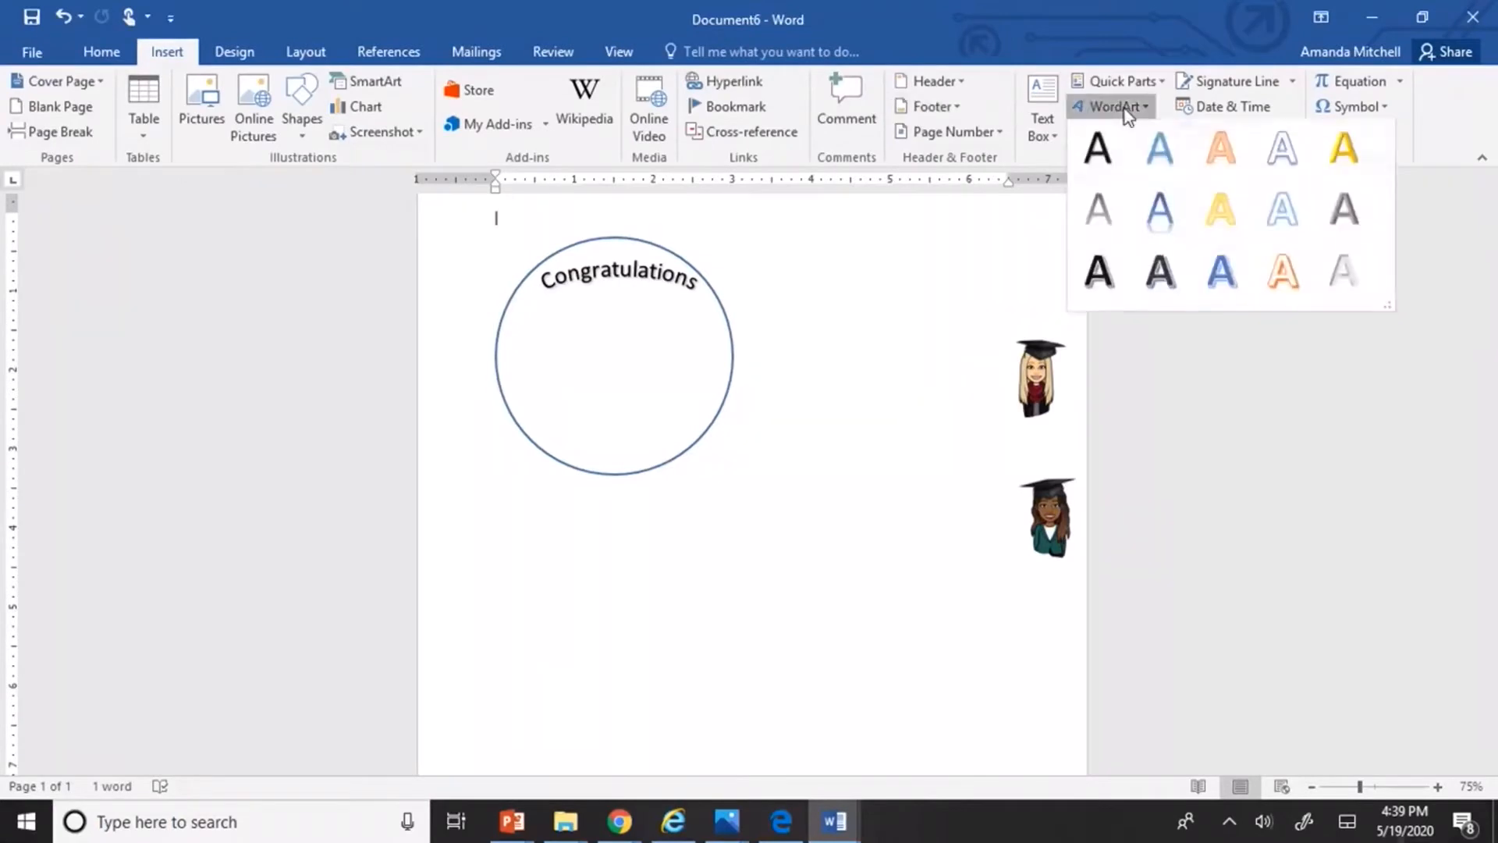
left_click(1108, 148)
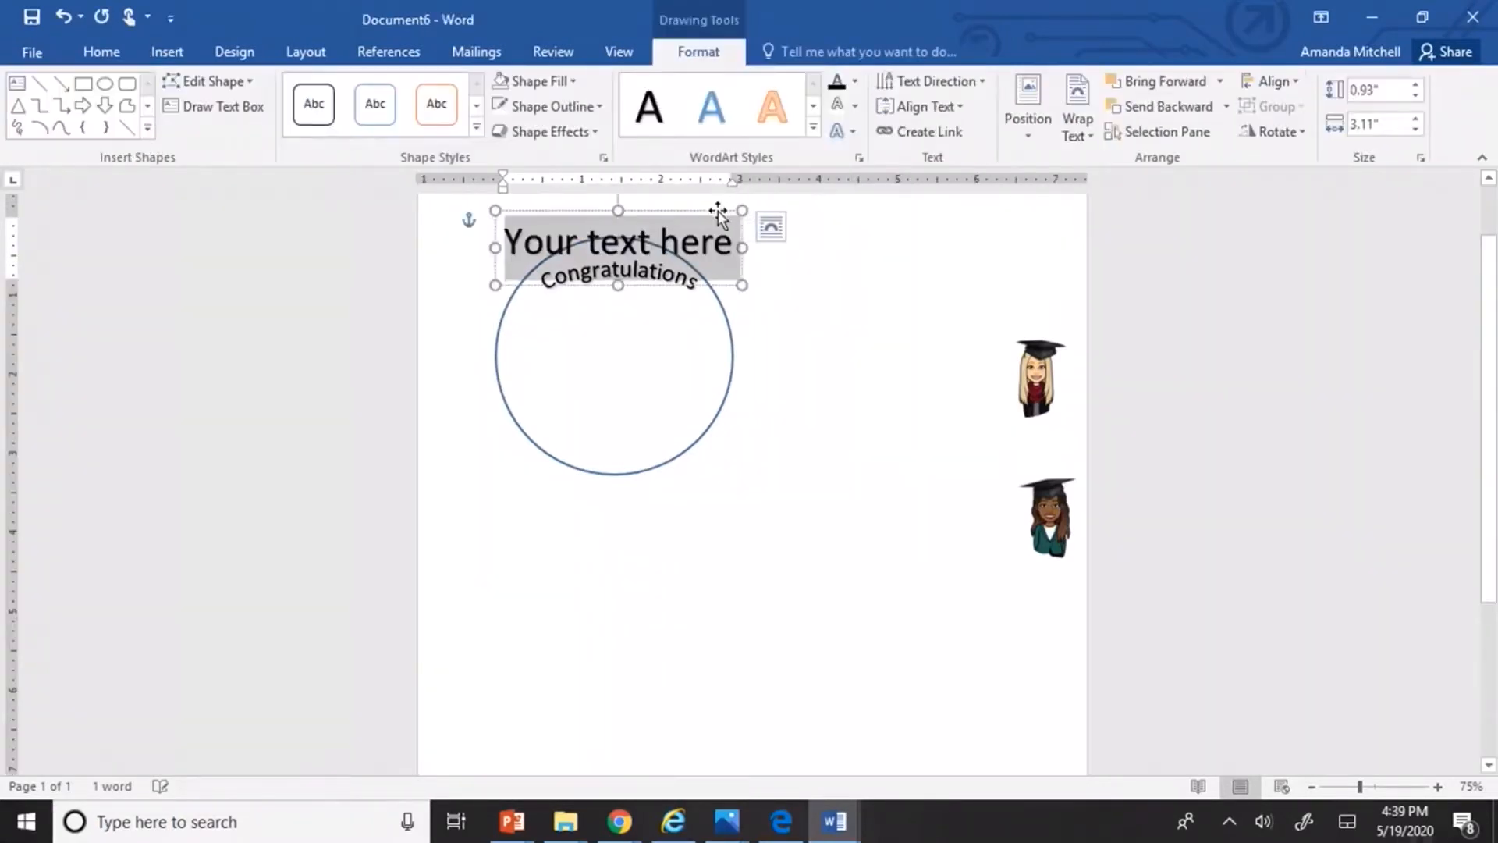
left_click_drag(718, 210, 848, 339)
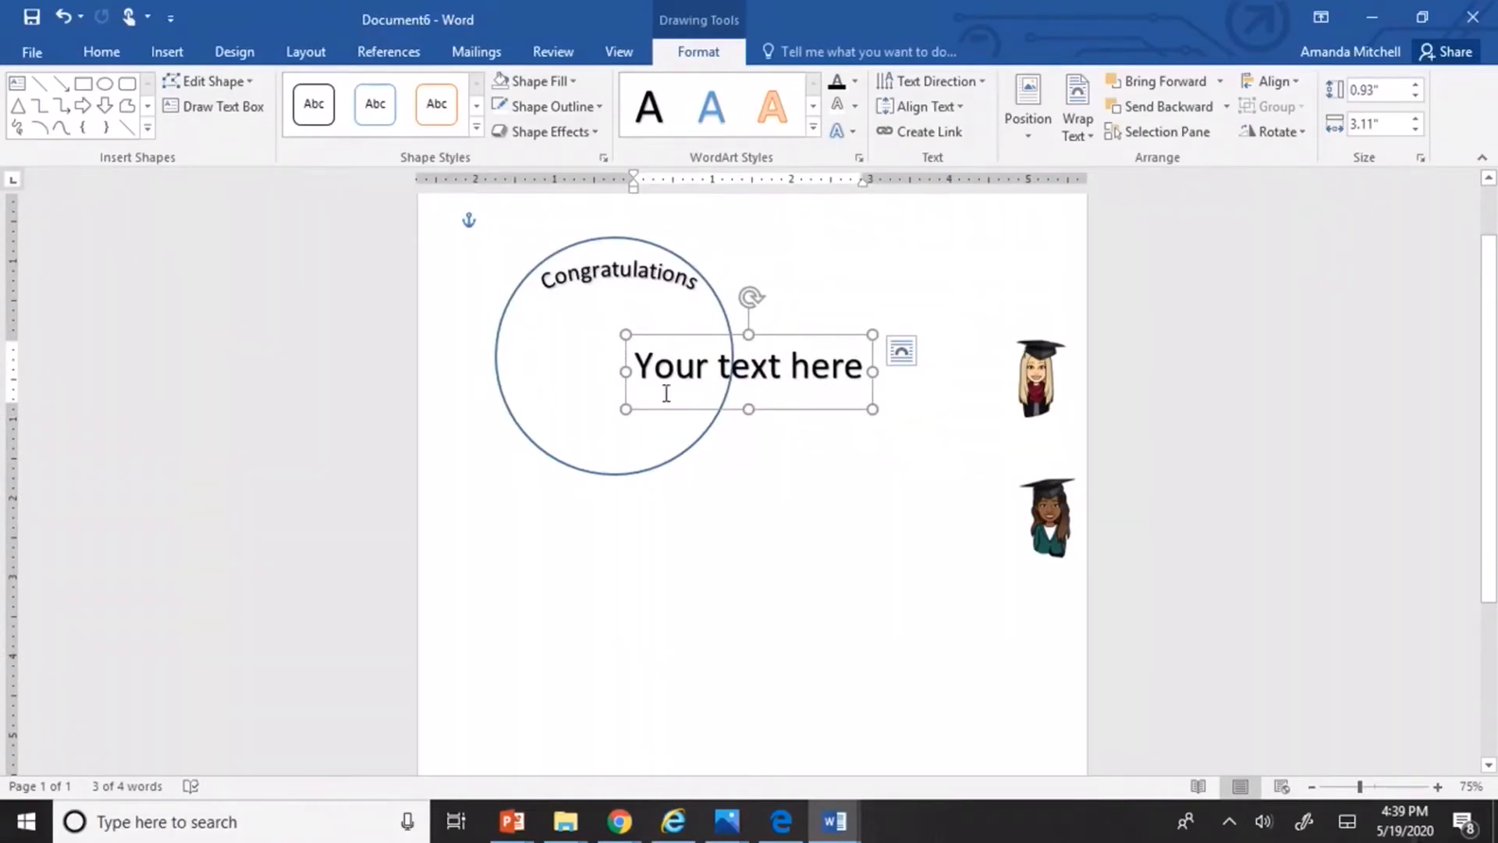
Replace the second WordArt's placeholder with "You completed a" on one line and "school year despite a pandemic" on the following line.
left_click_drag(637, 368, 863, 391)
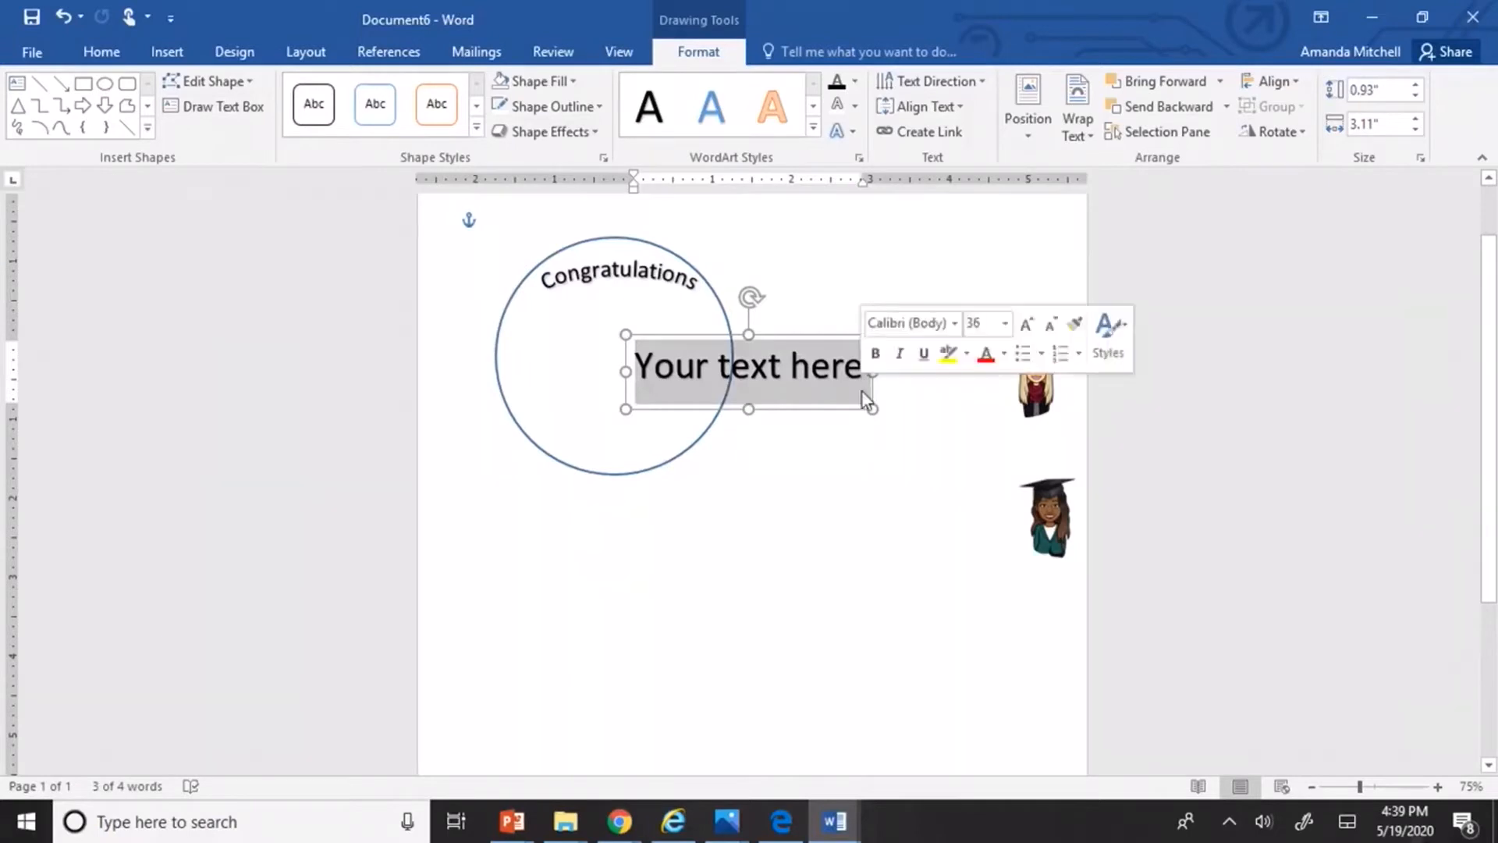
type("You c")
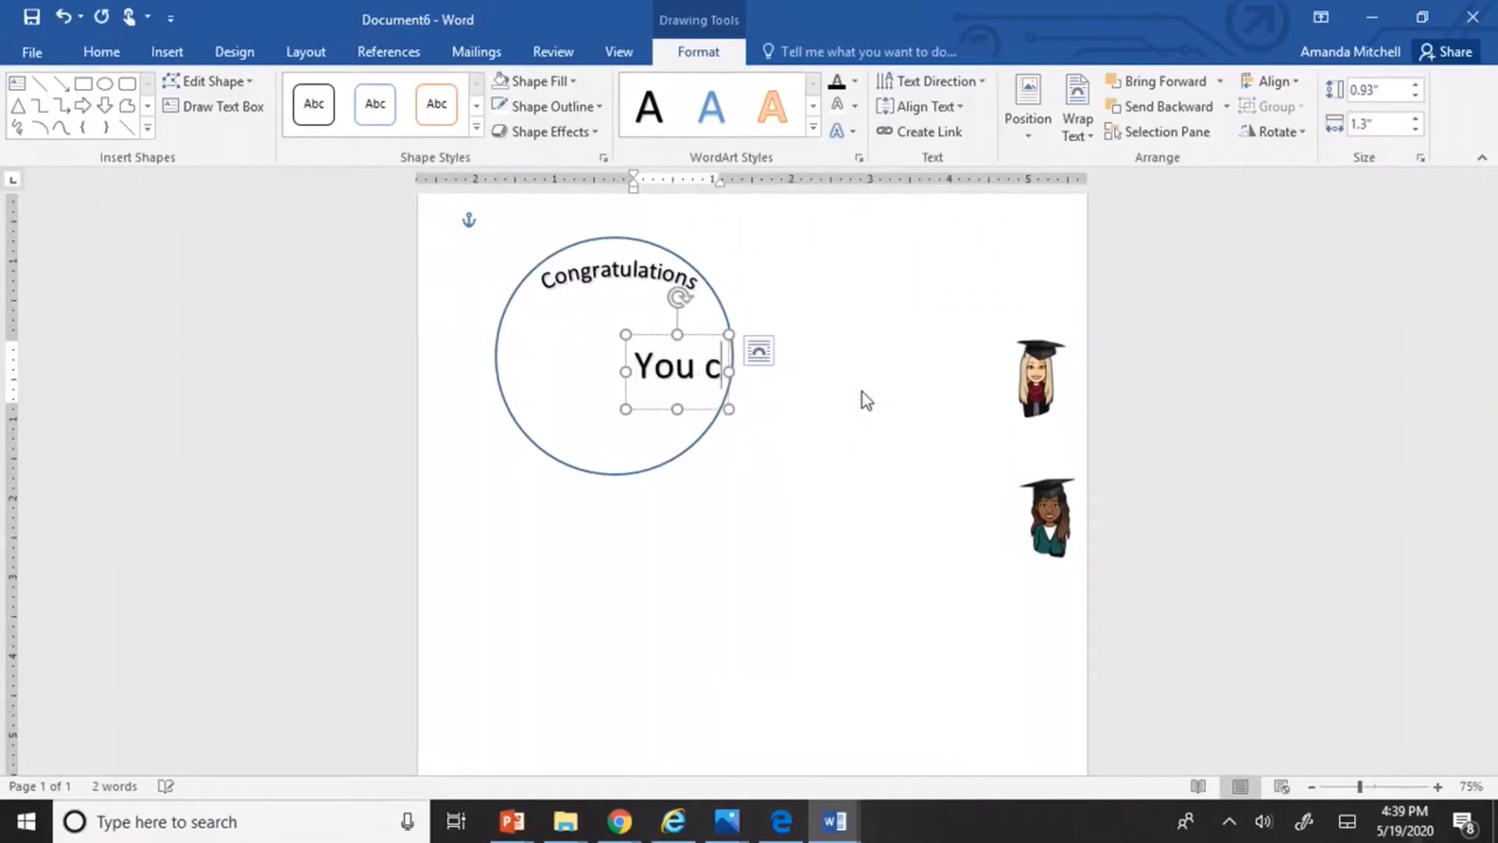
type("omplete")
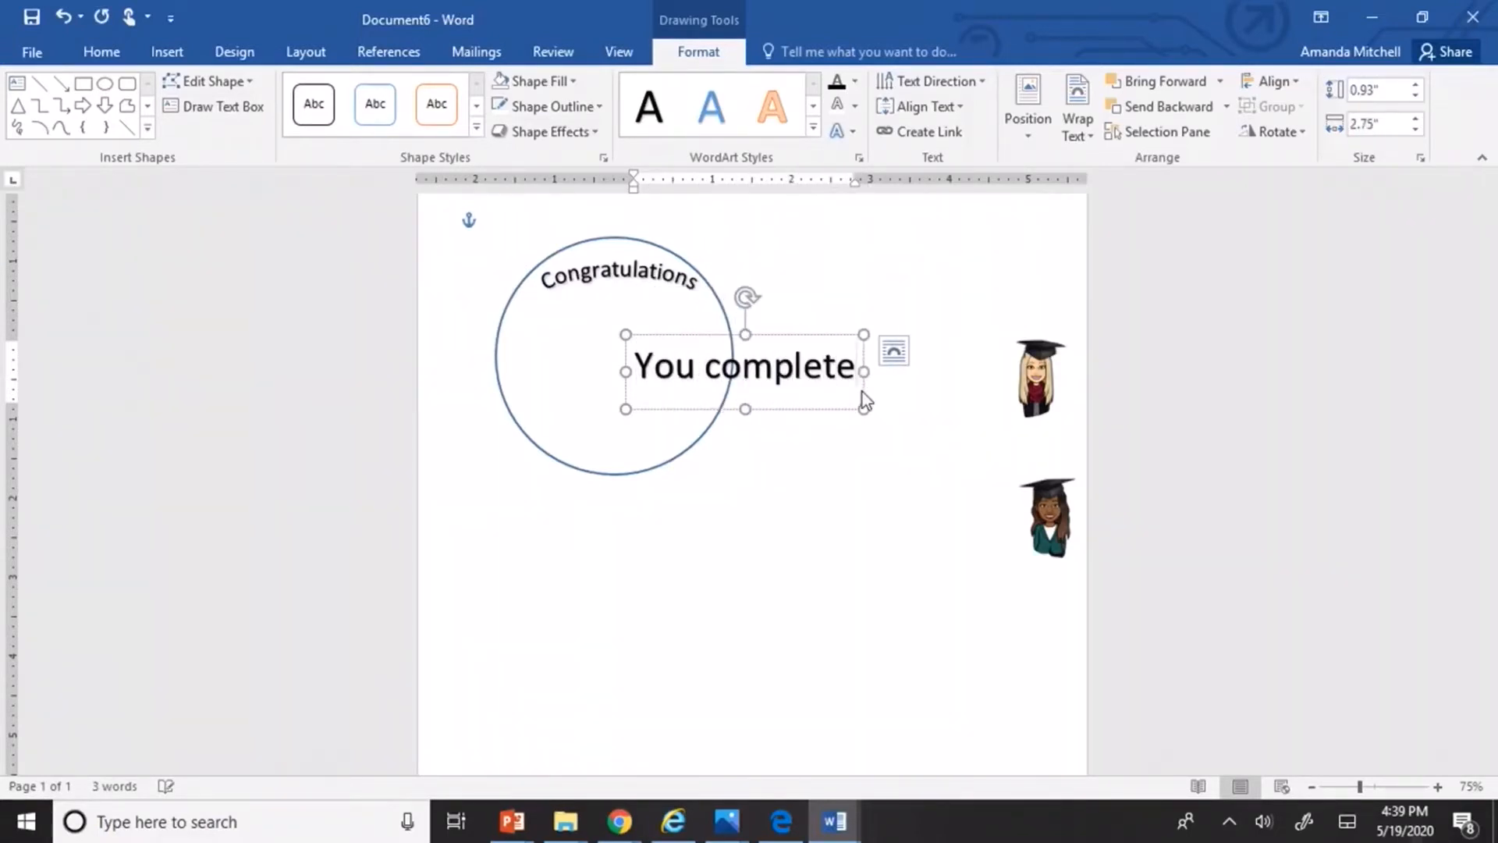
type("d")
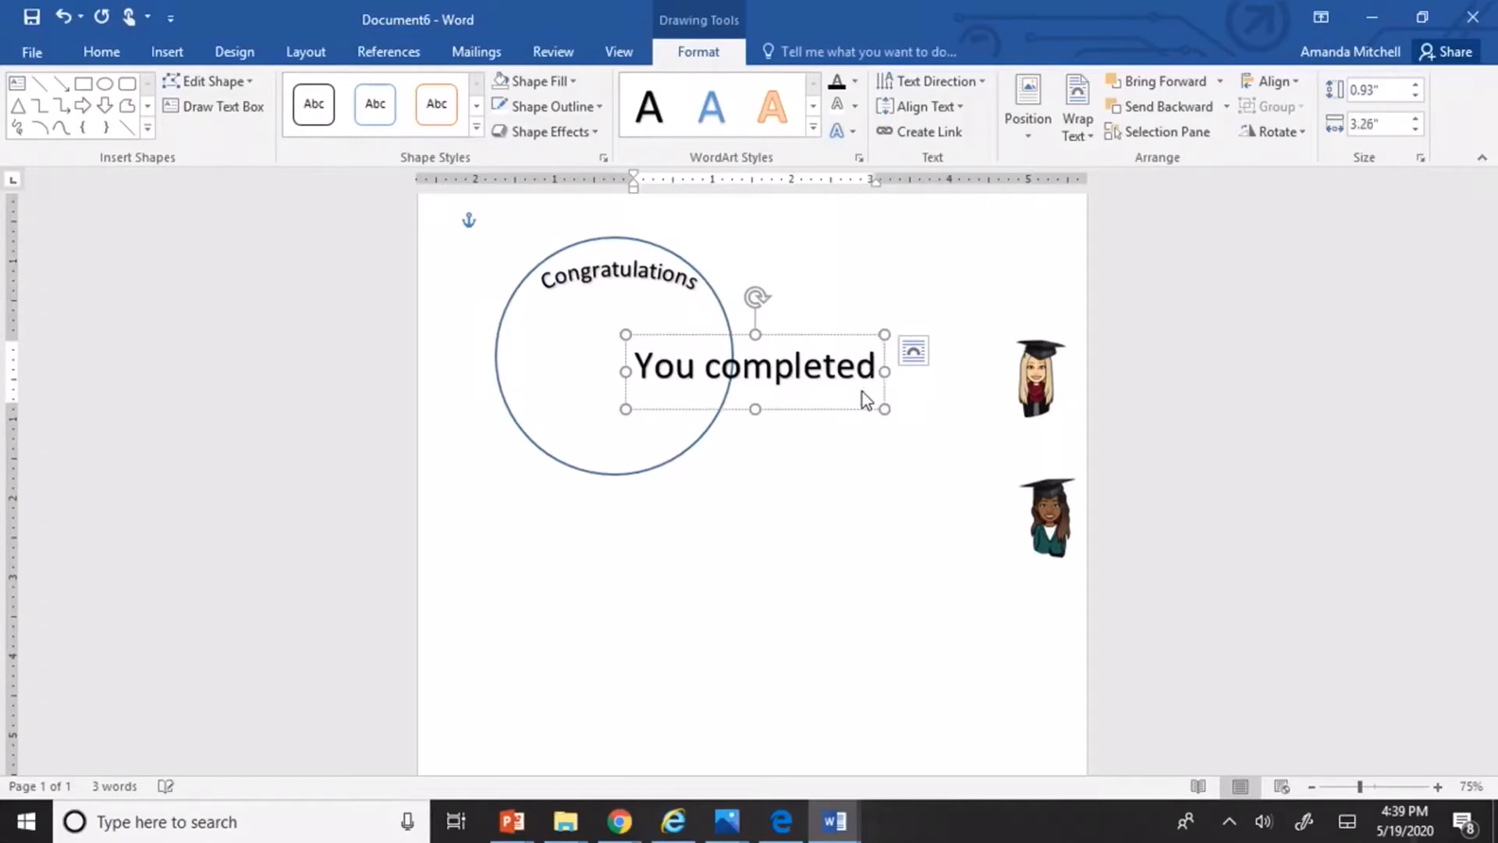
type(" a")
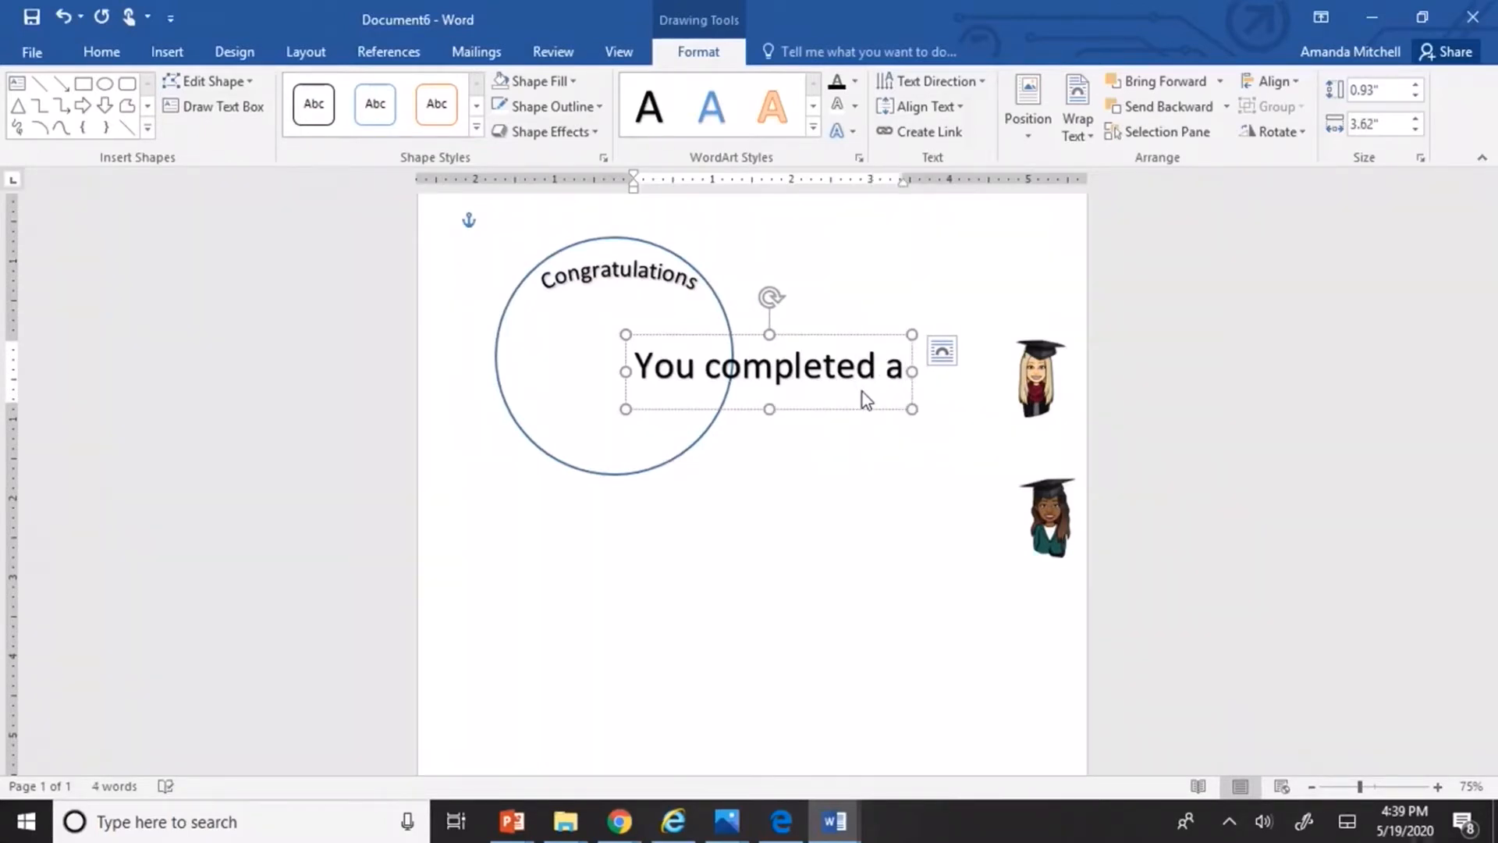
key("Return")
type("scho")
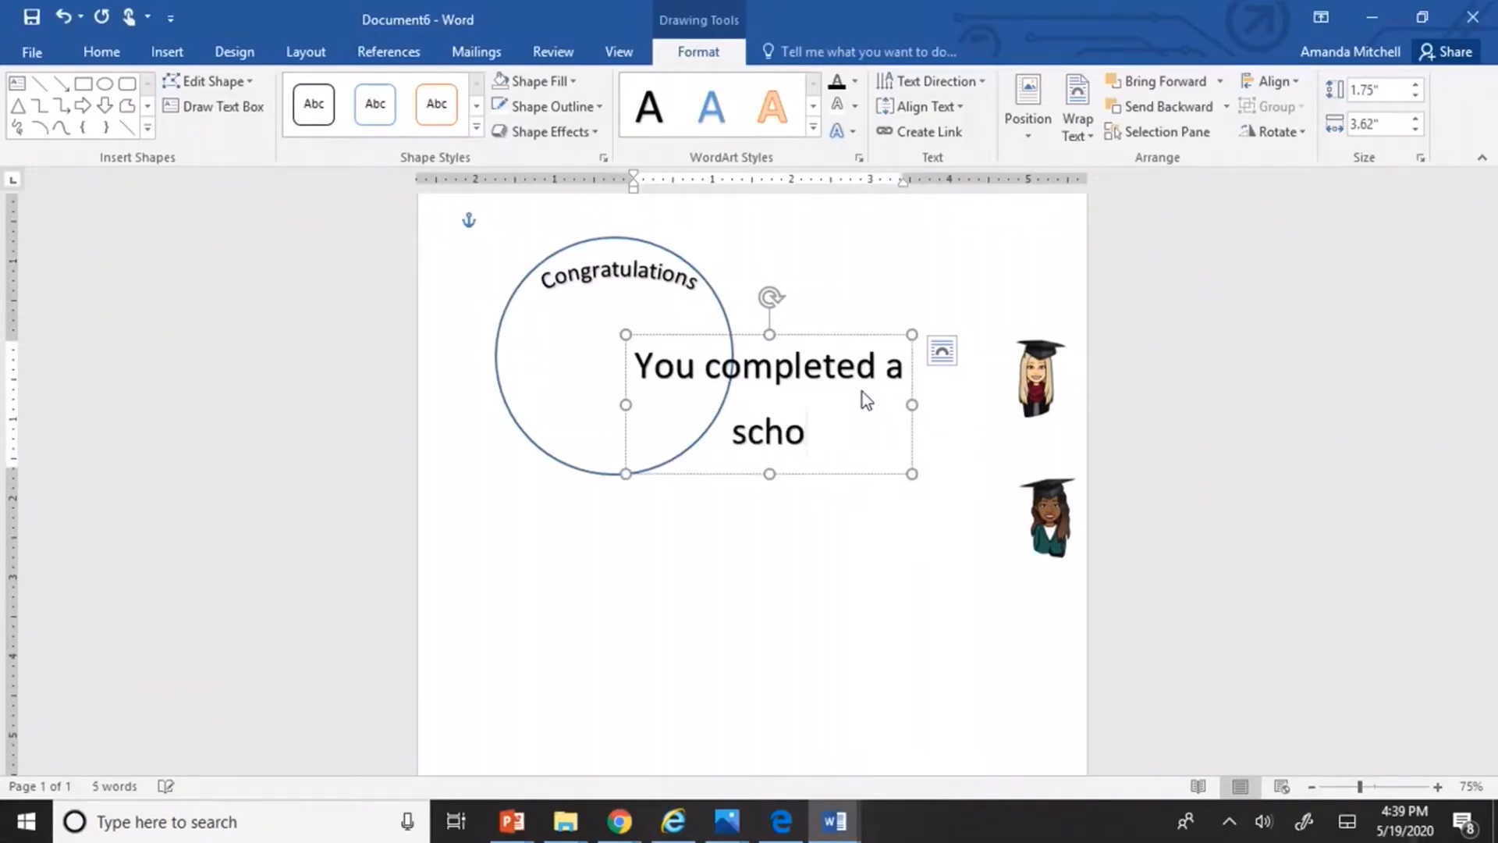
type("ol year")
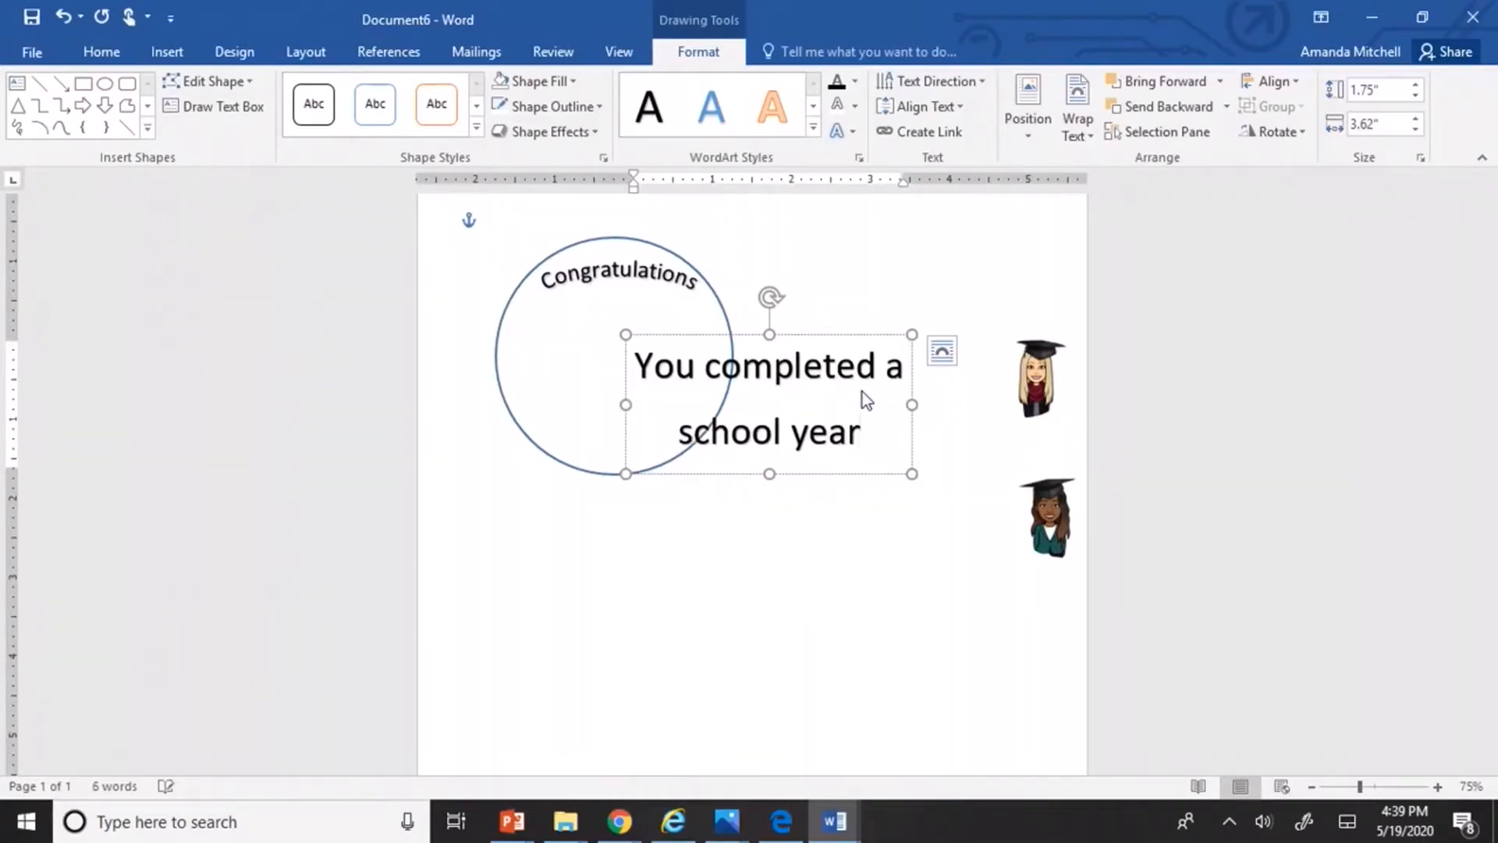
type(" des")
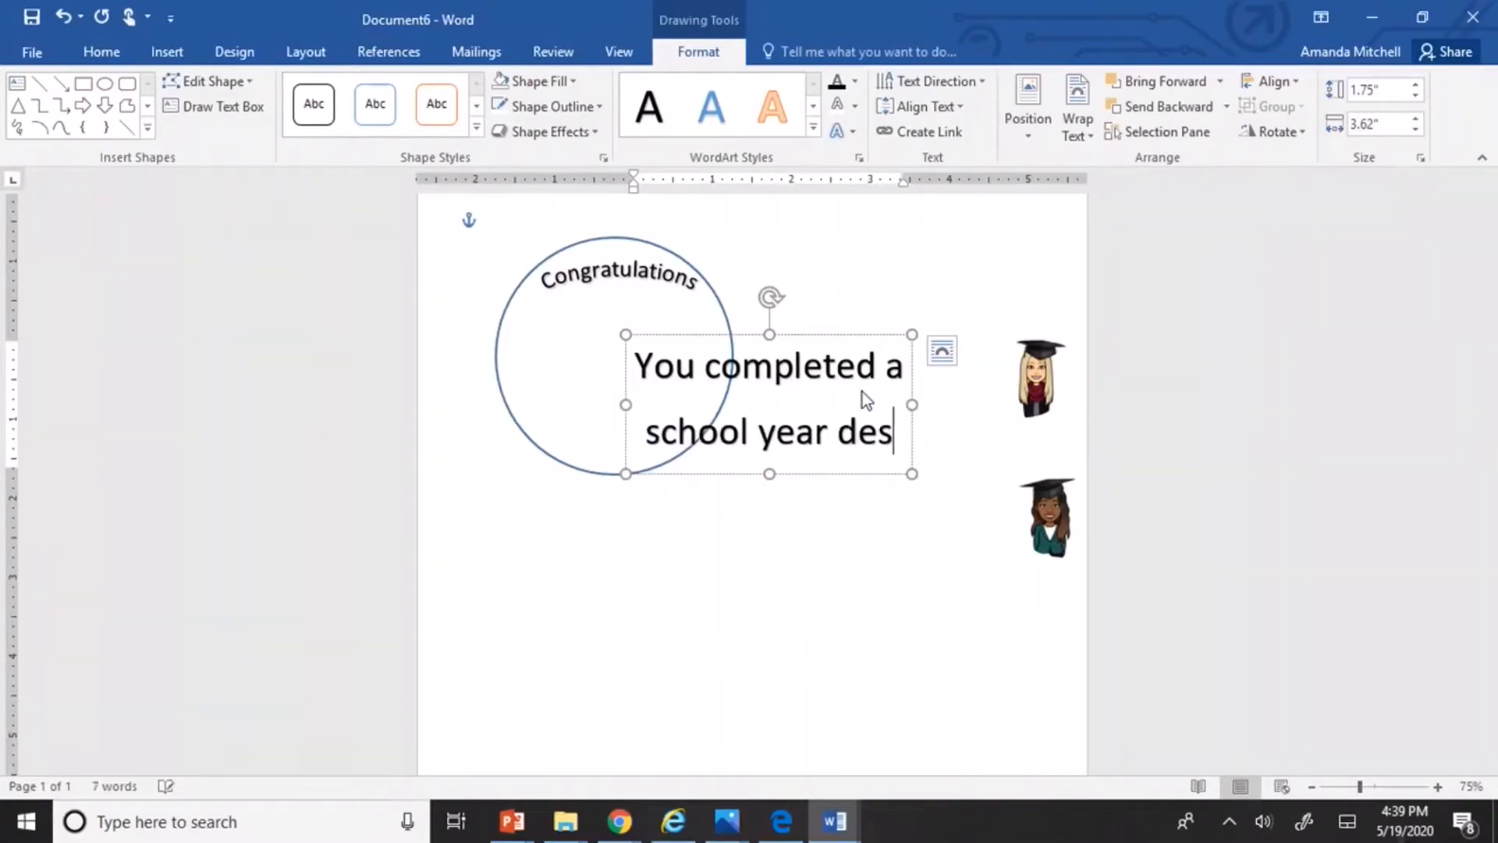
type("pite ")
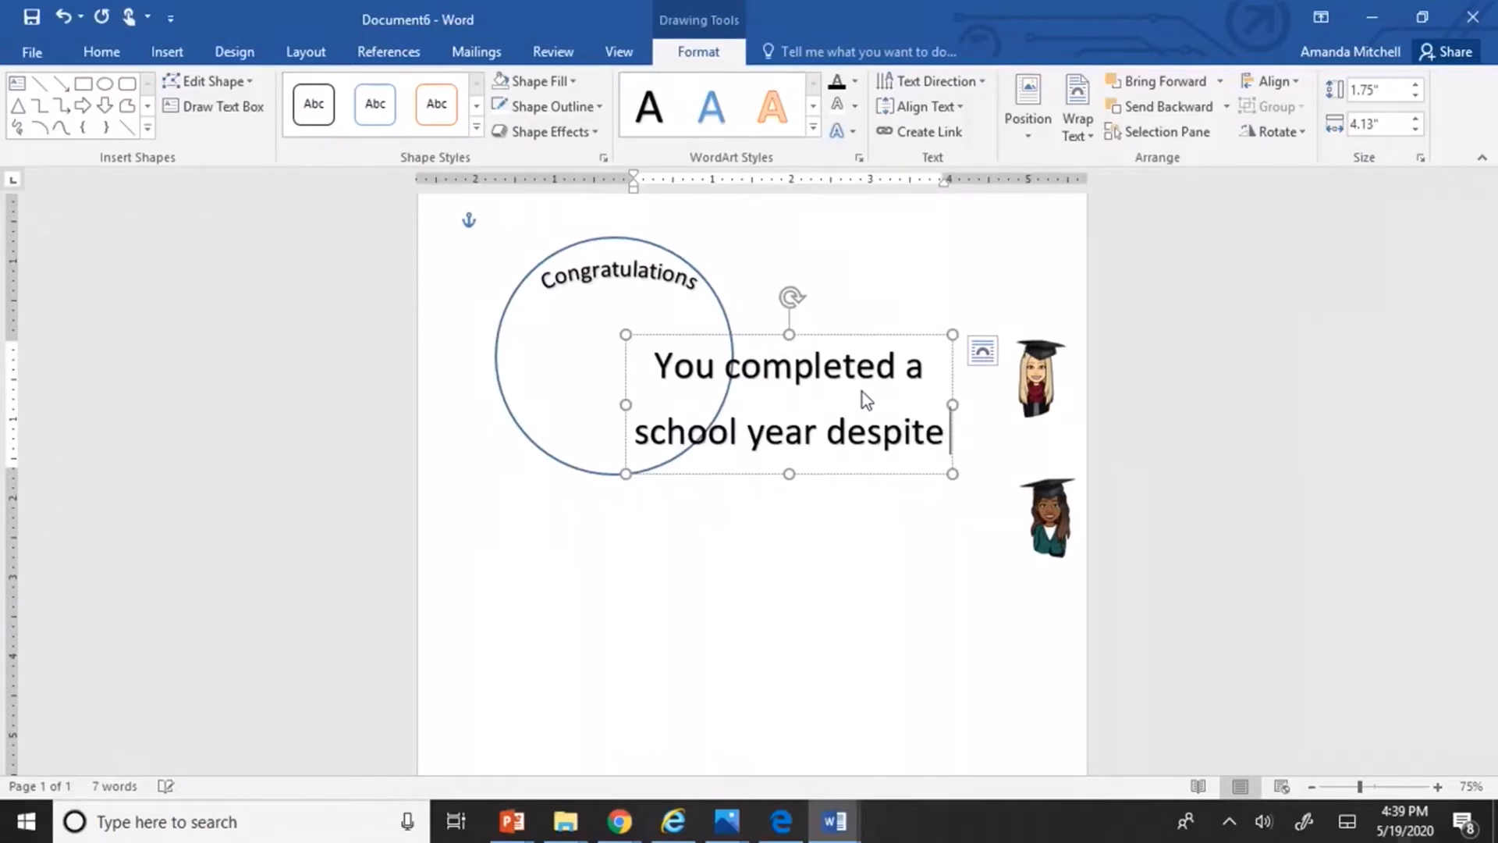
type("a pa")
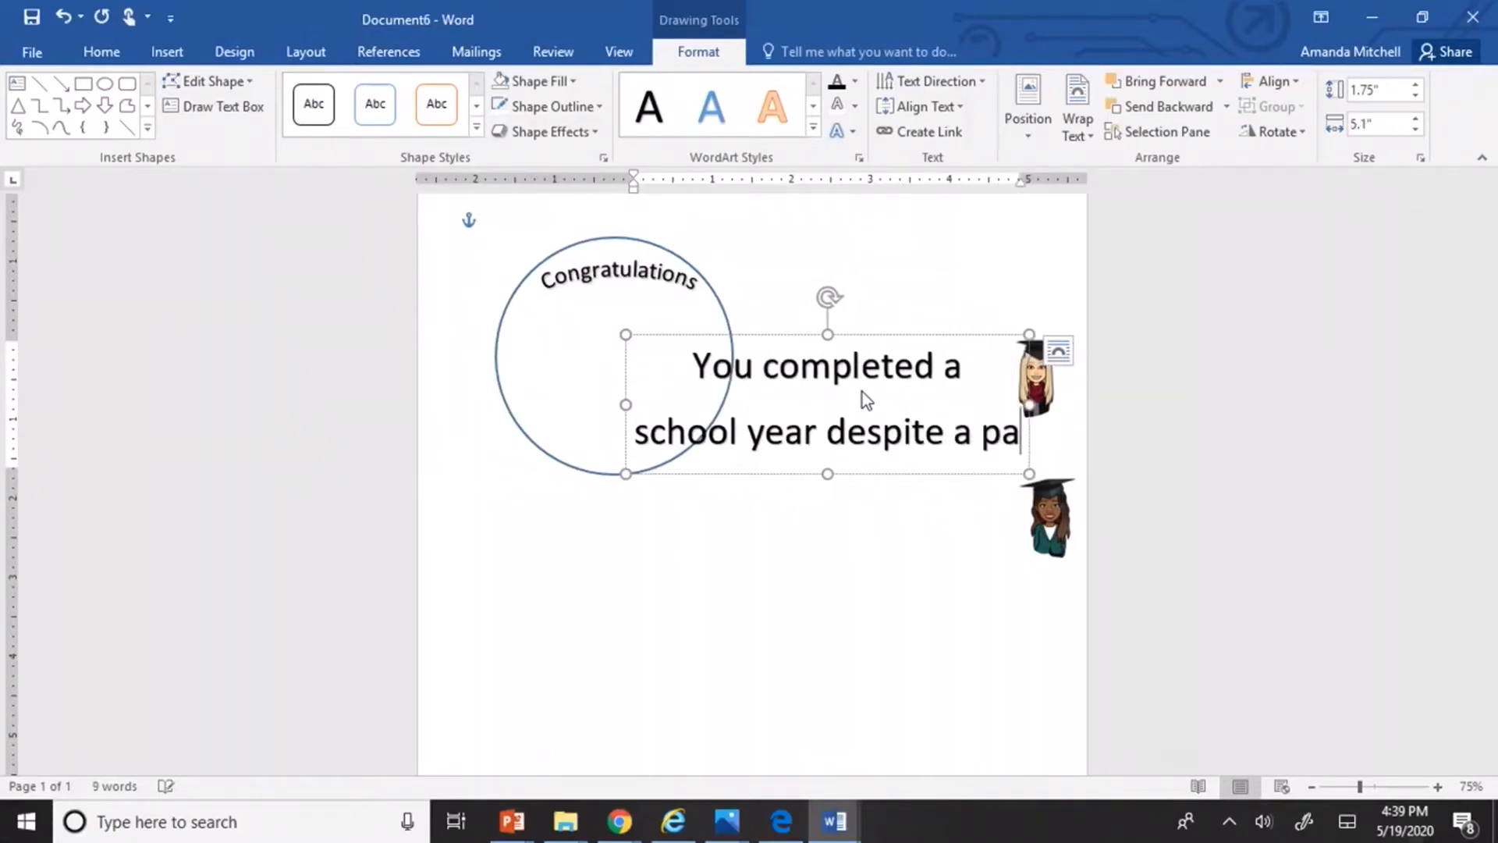
type("ndemic")
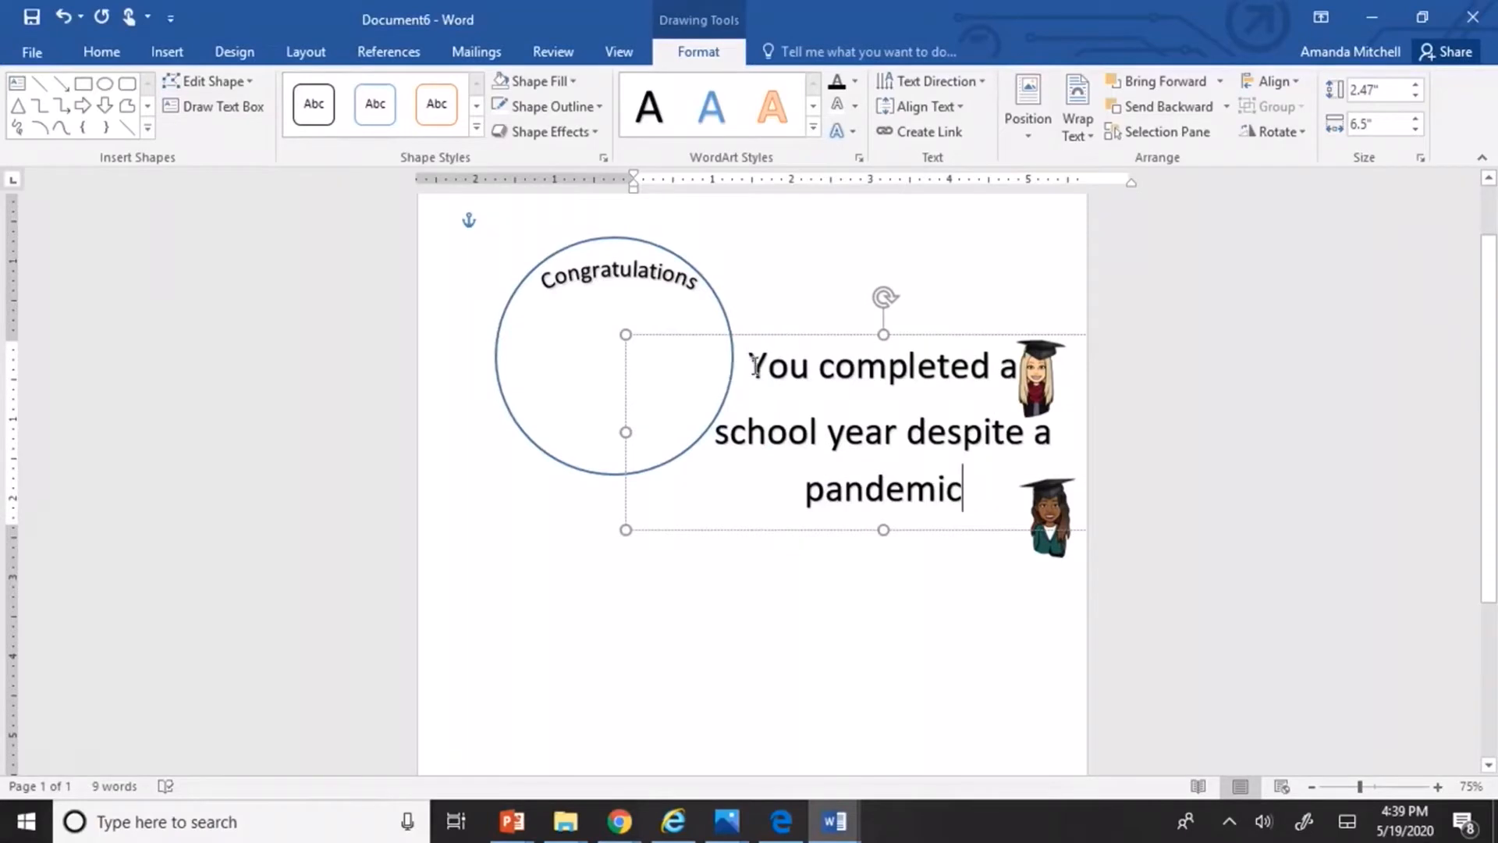
Set the font size of the "You completed a school year" message to 20 and move it into the circle beneath "Congratulations".
left_click_drag(751, 365, 933, 501)
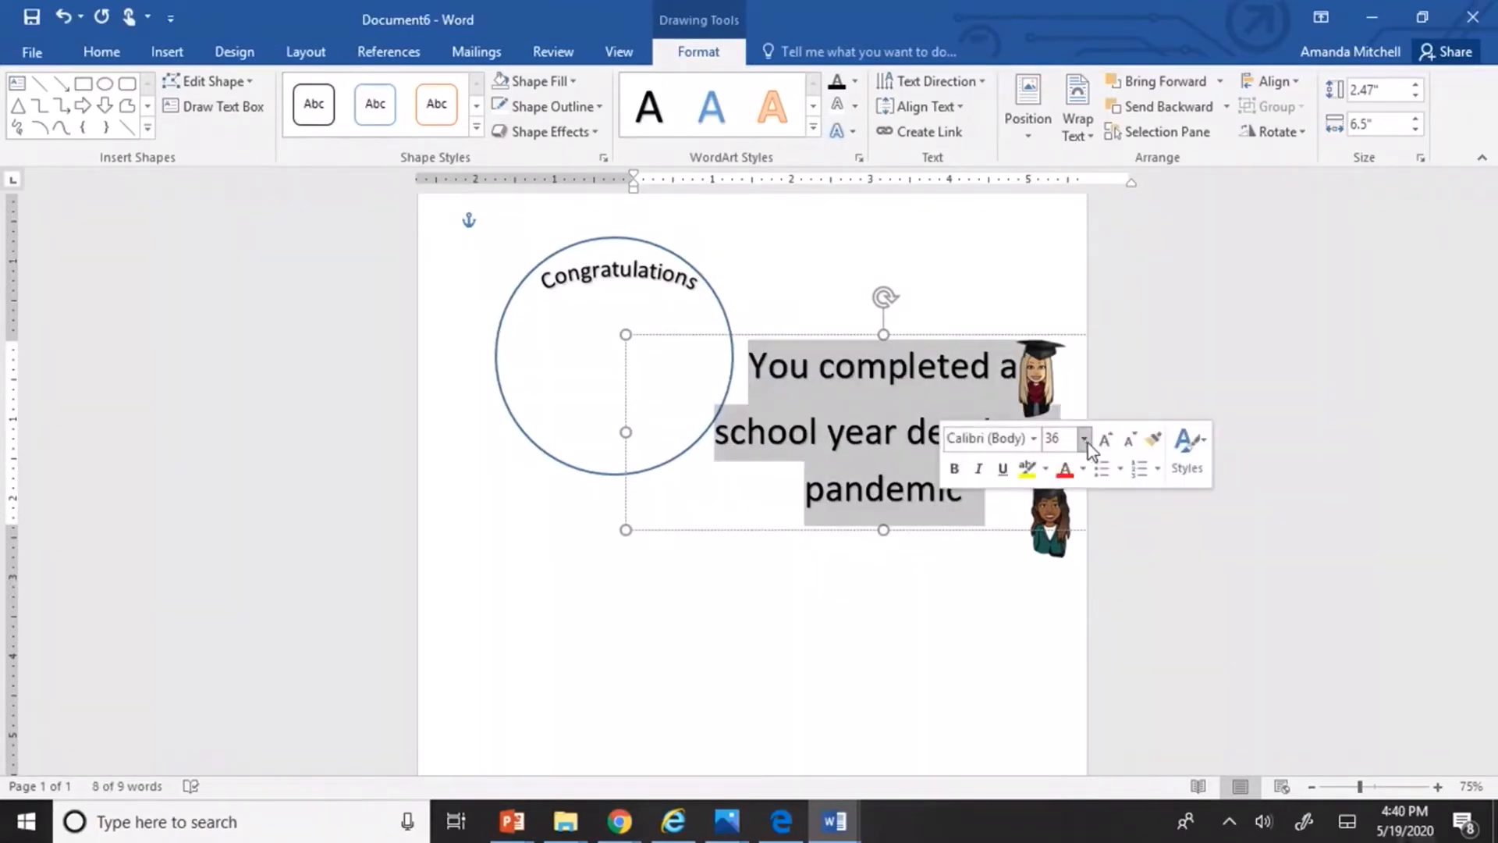
left_click(1084, 440)
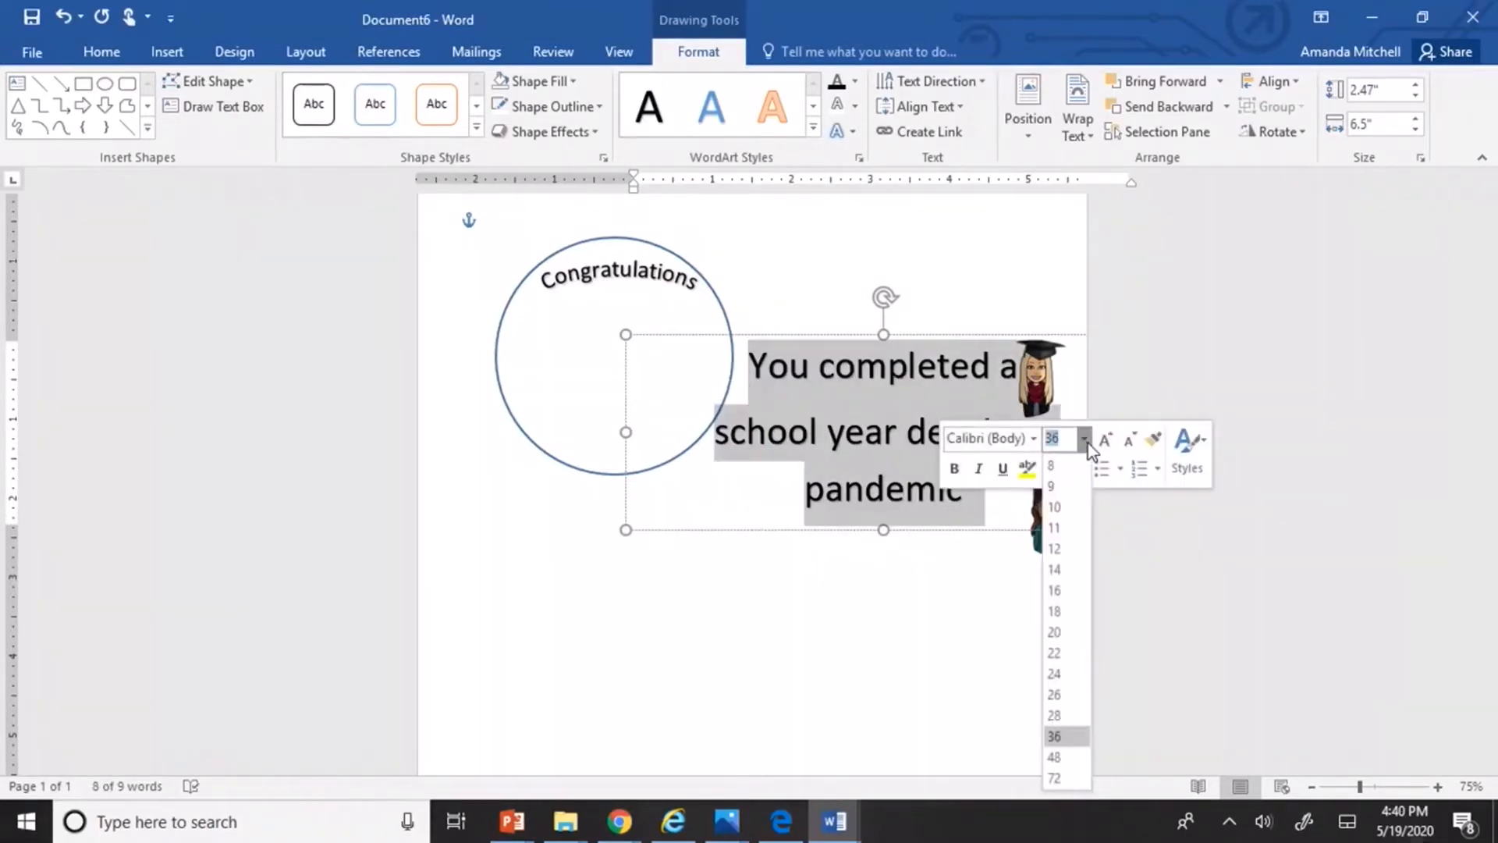
left_click(1075, 632)
left_click_drag(885, 337, 727, 293)
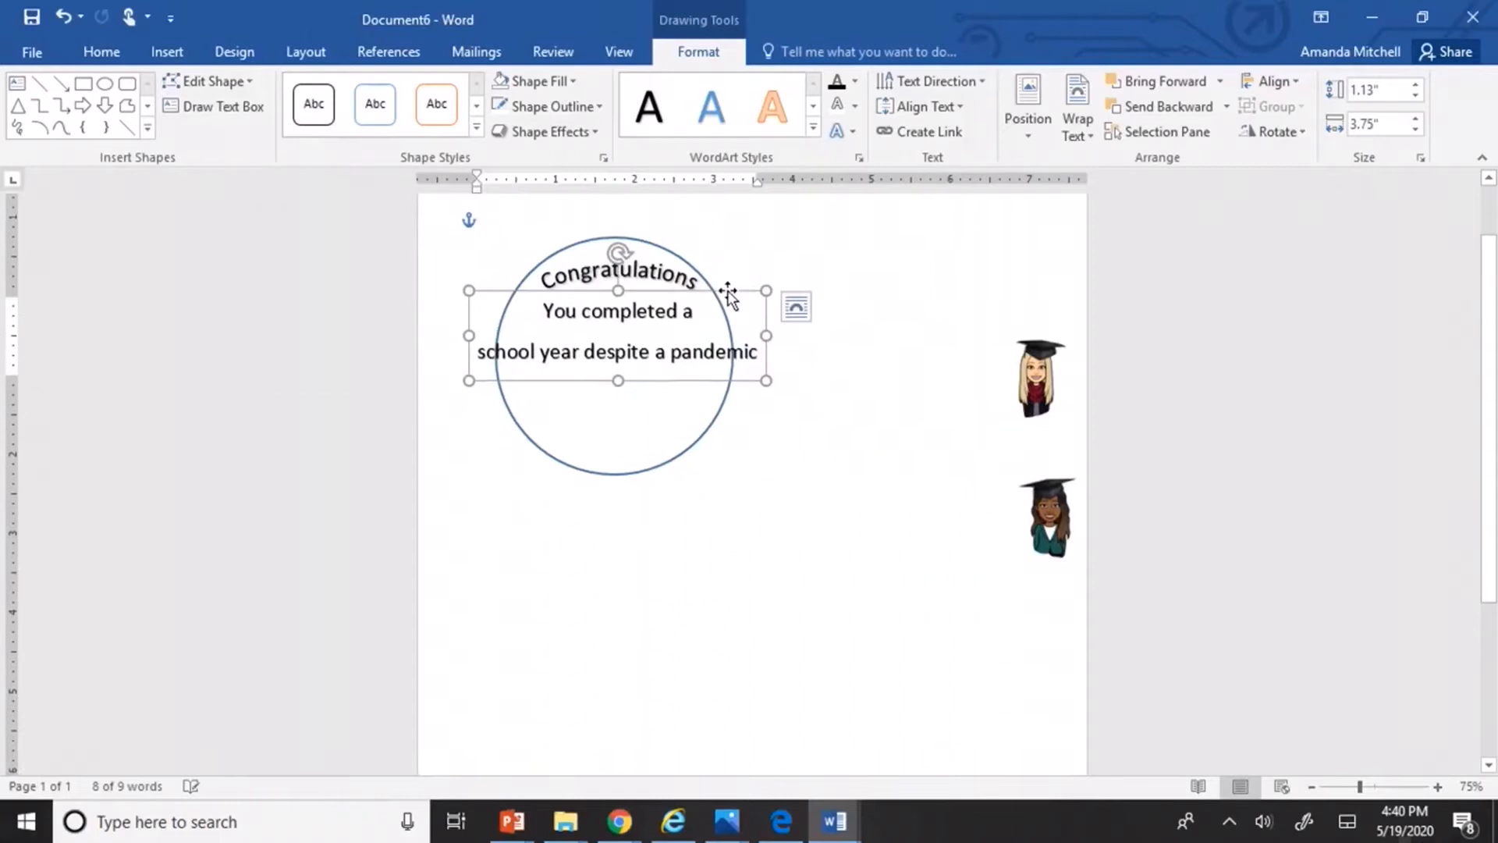
Add an exclamation mark after "pandemic" and fit the message across the circle at font size 16.
left_click(758, 349)
type("!")
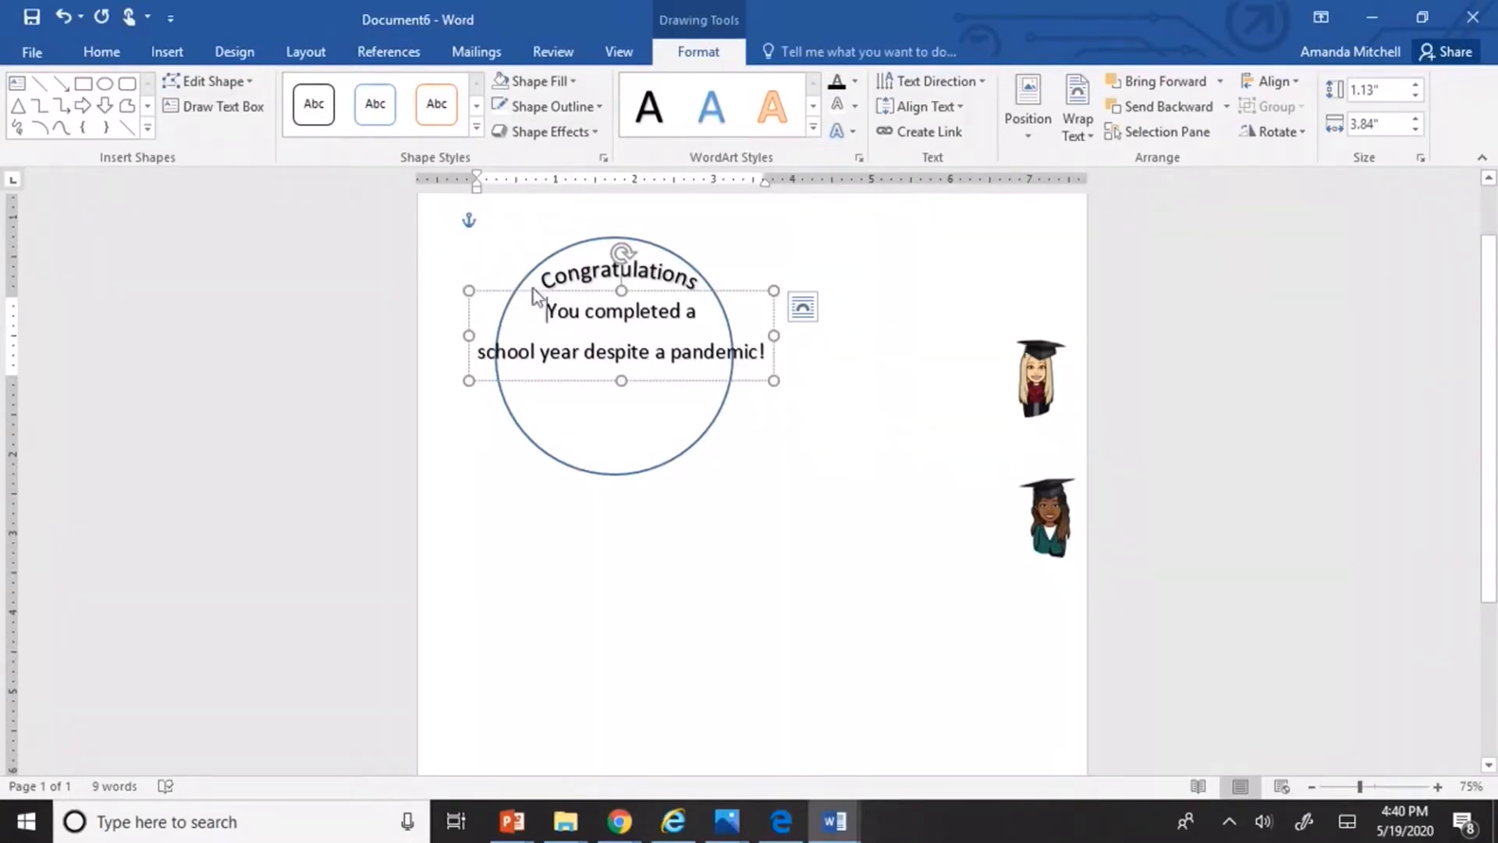
left_click_drag(548, 309, 786, 378)
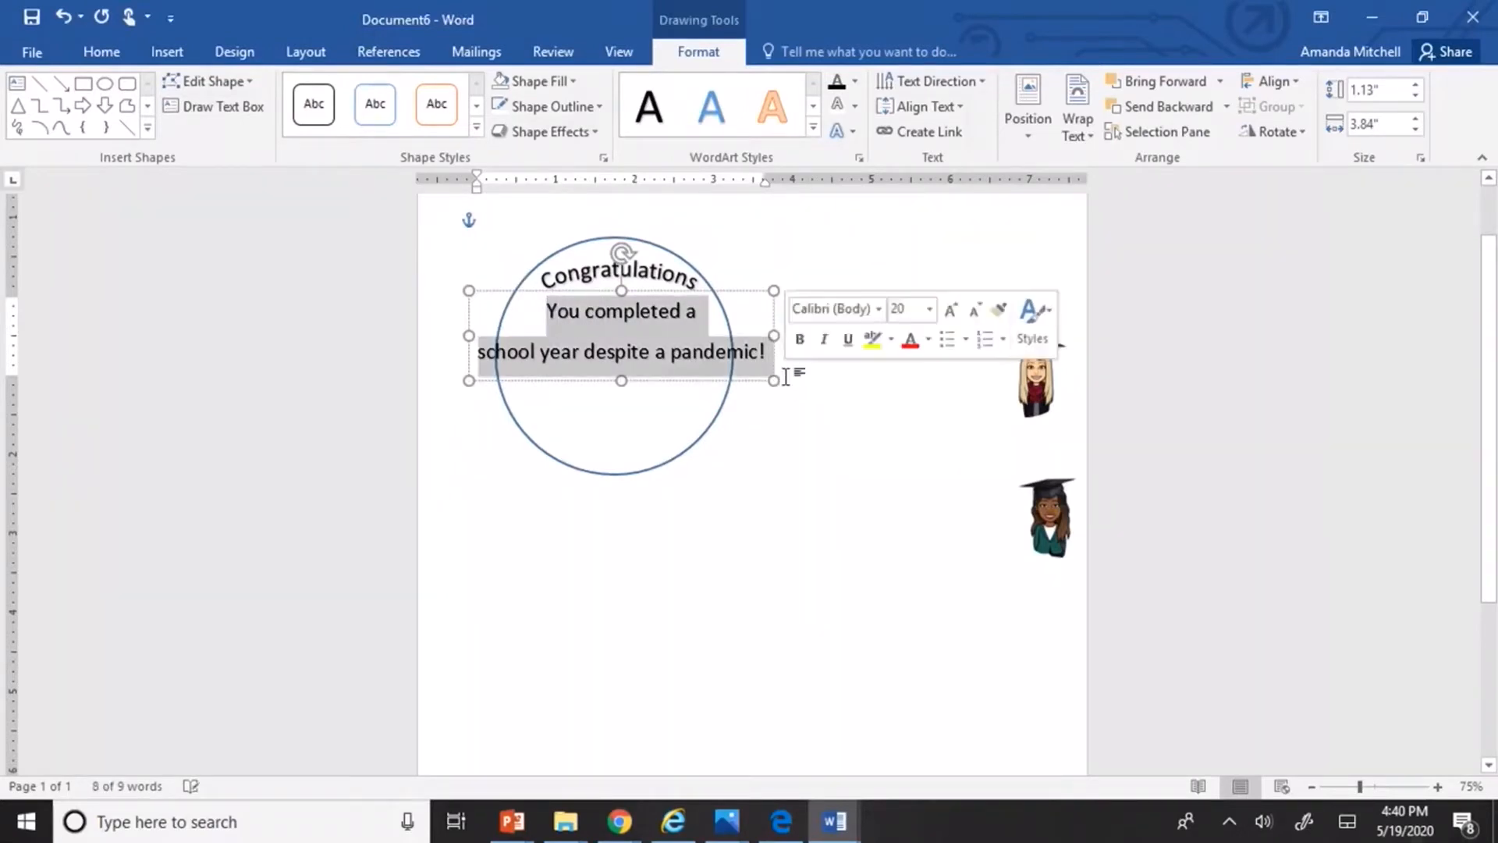
left_click(928, 309)
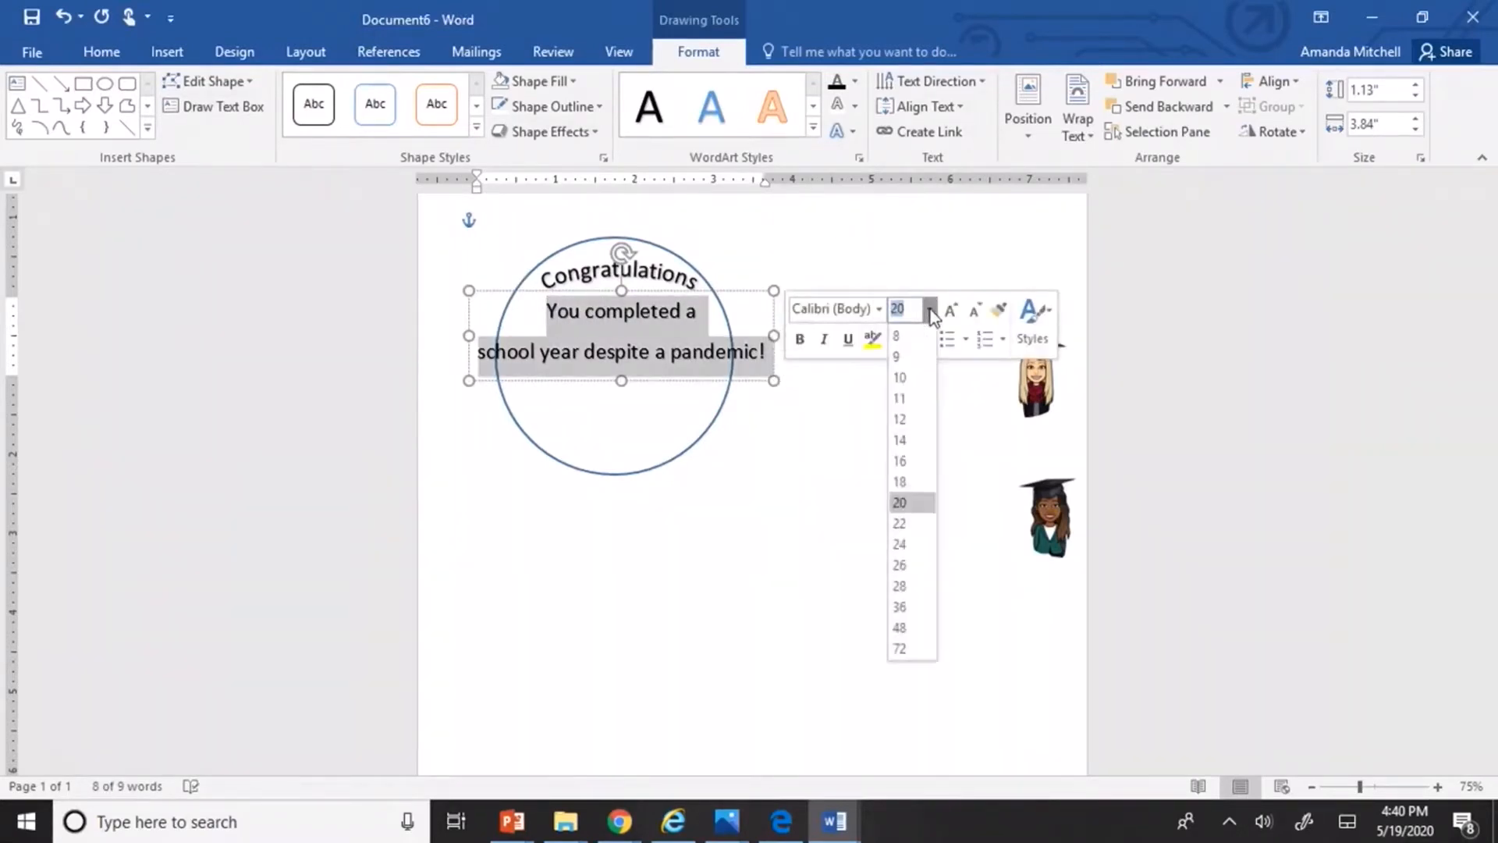
left_click(900, 460)
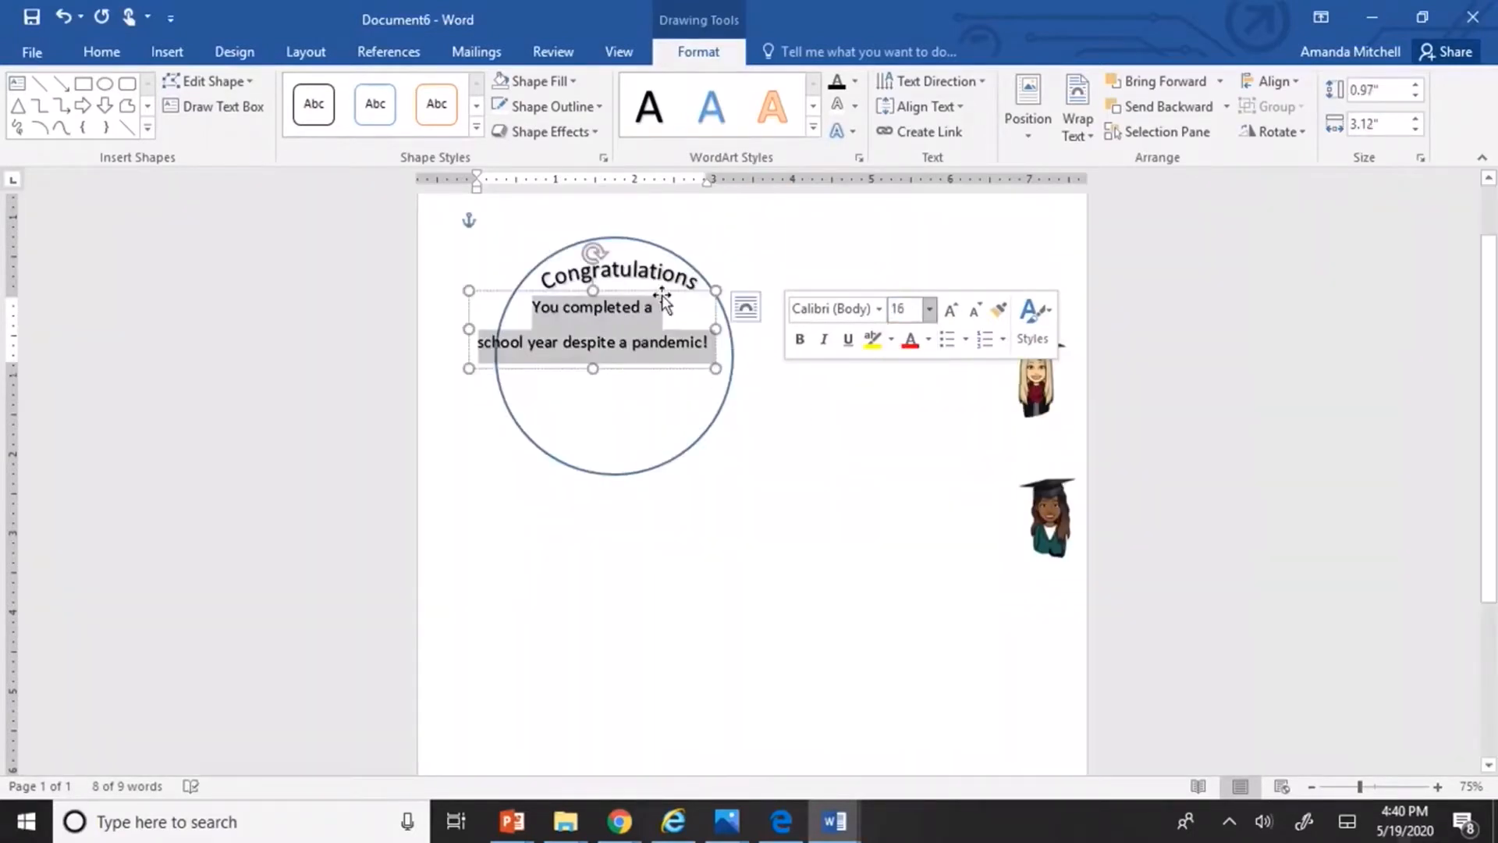
left_click_drag(662, 293, 704, 294)
left_click(806, 291)
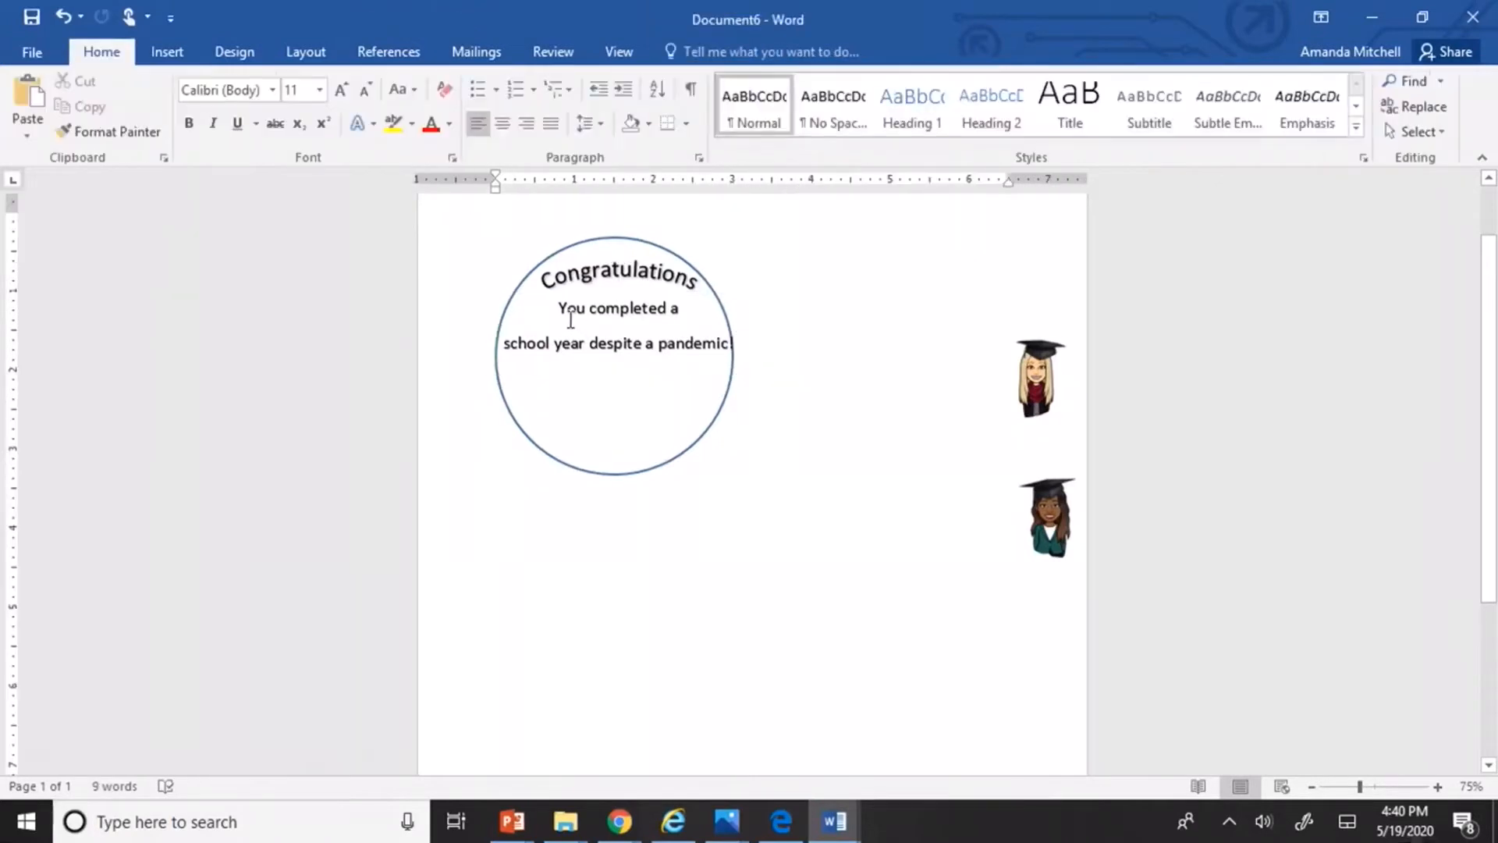
Make both the school-year message and the curved "Congratulations" WordArt bold.
left_click_drag(562, 311, 732, 345)
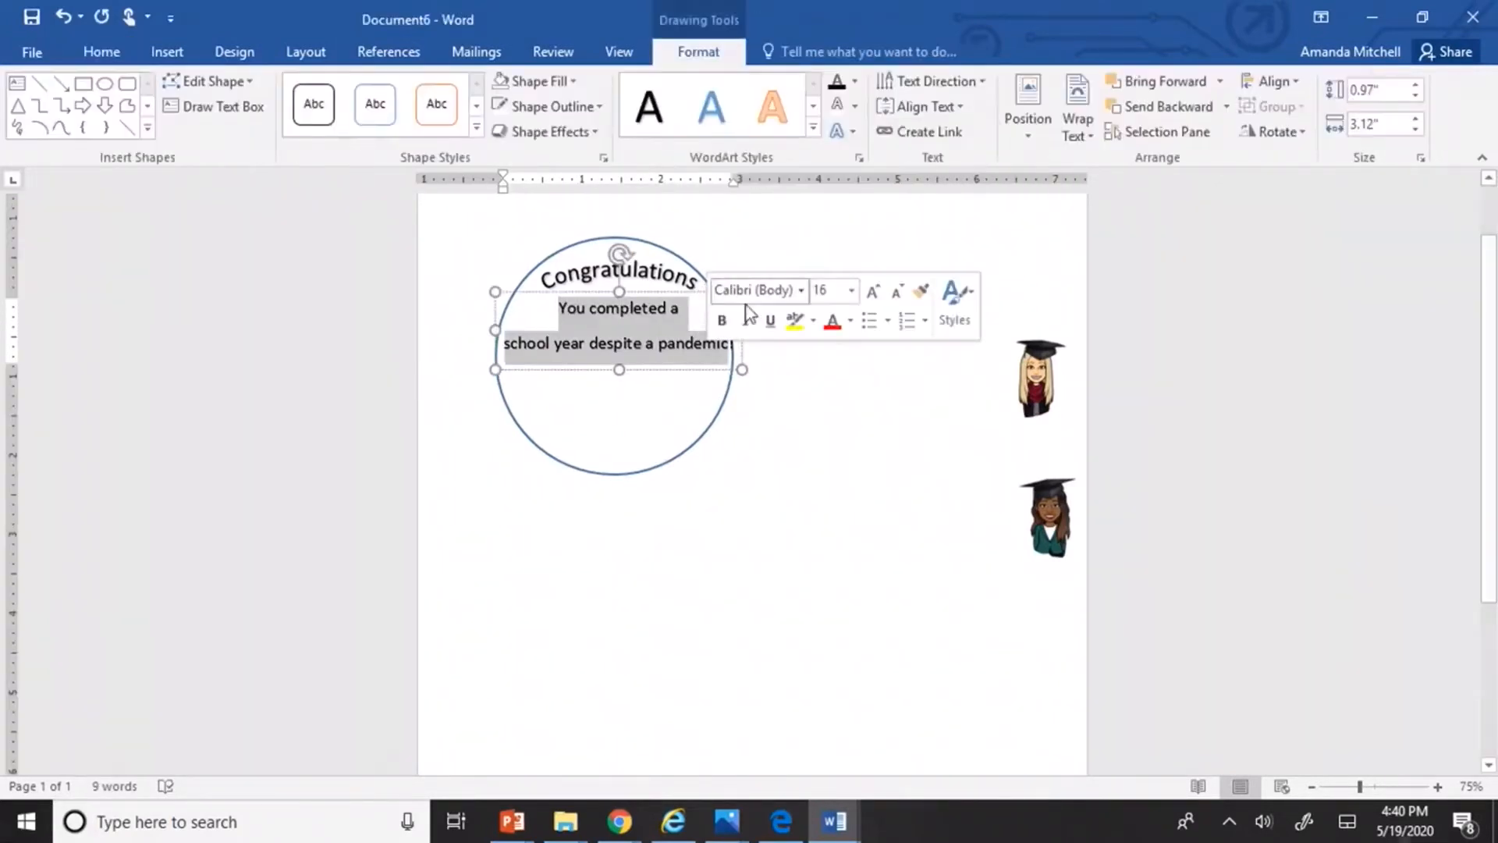
left_click(725, 321)
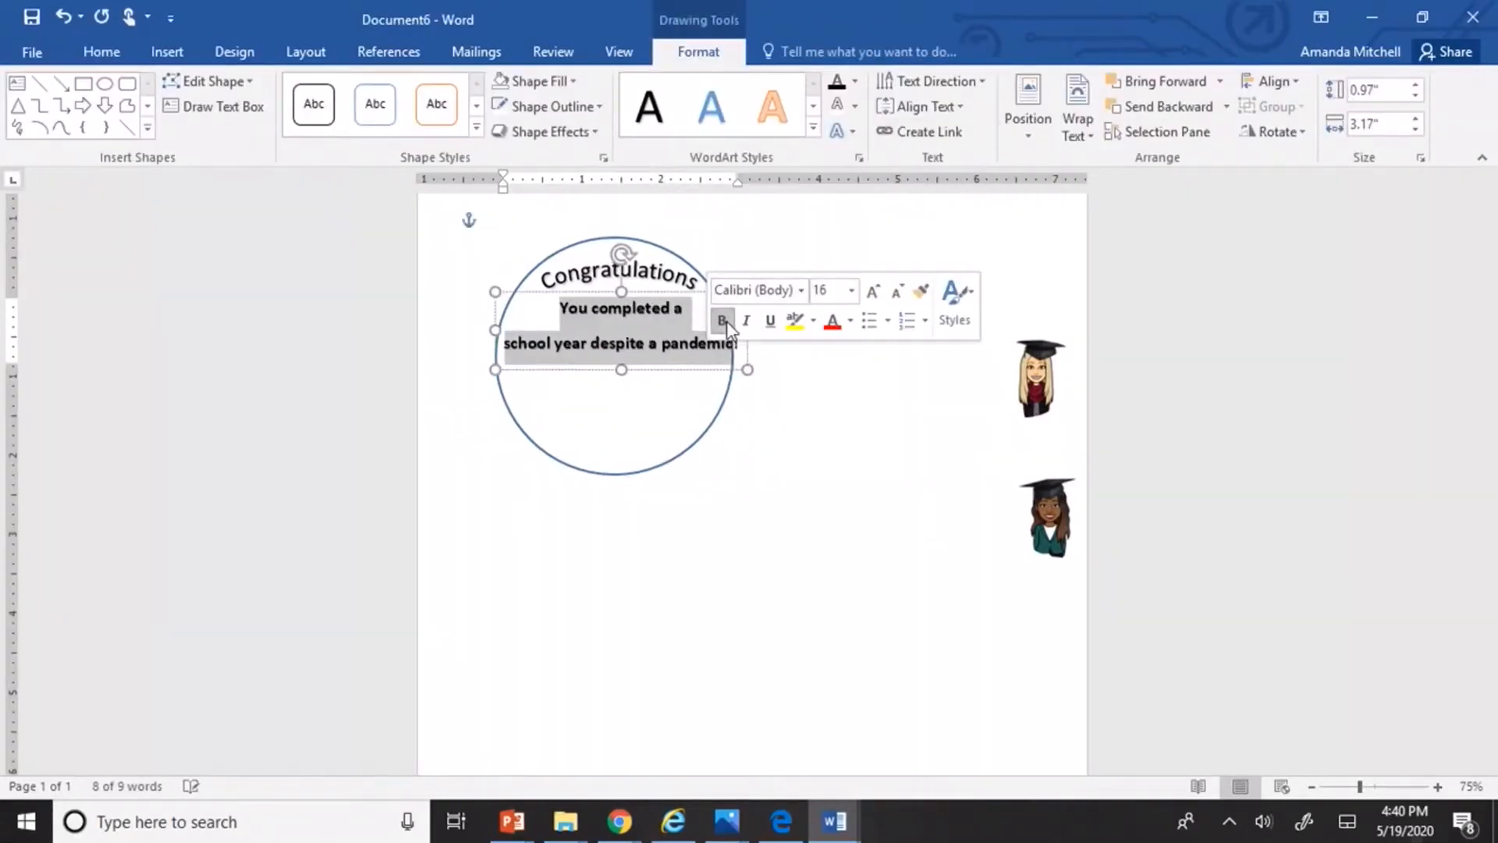
left_click(796, 362)
double_click(549, 286)
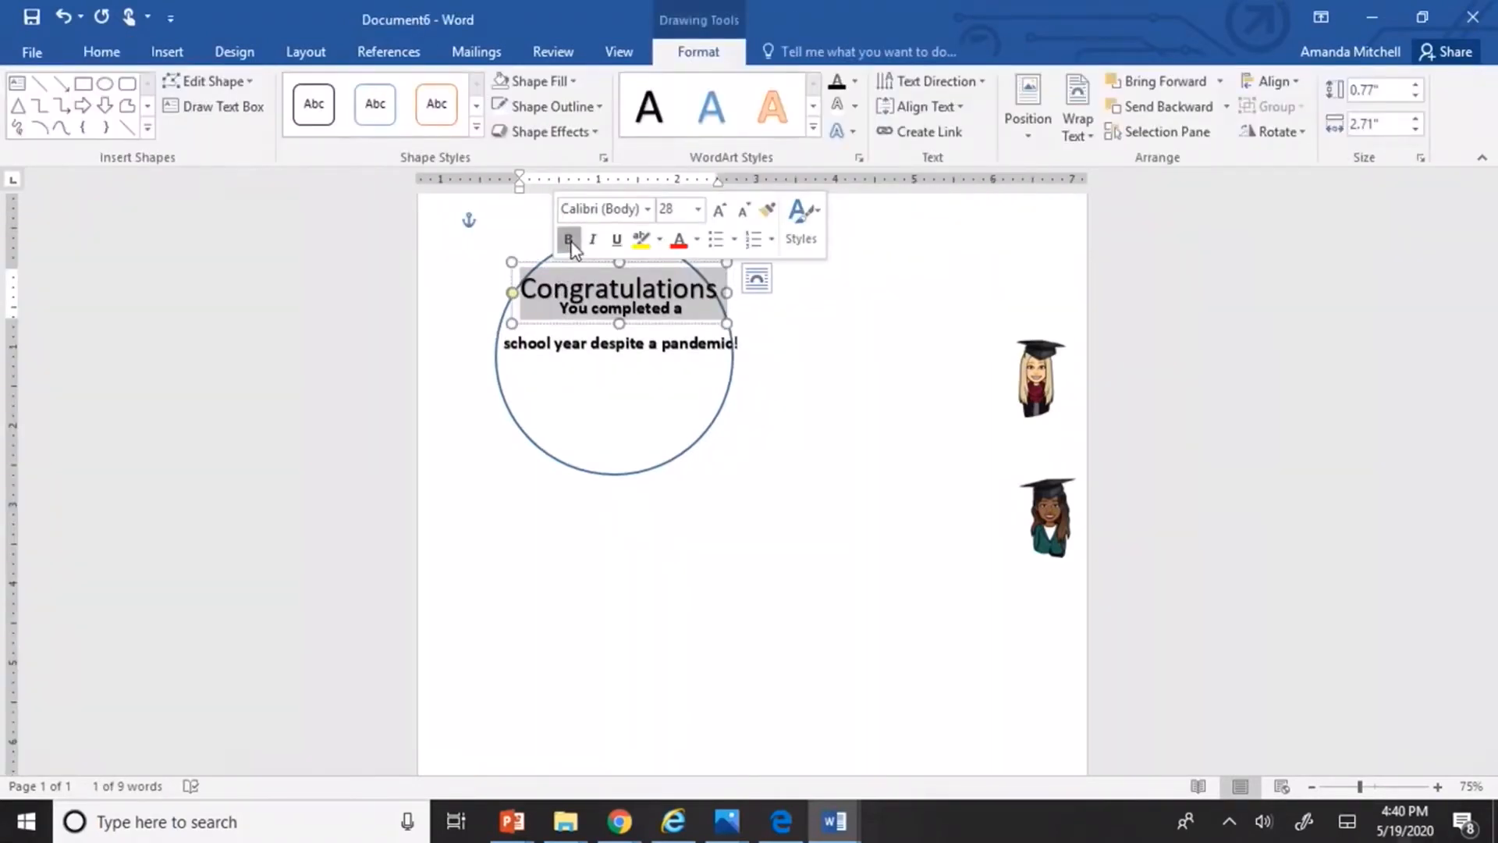
left_click(568, 248)
left_click(870, 336)
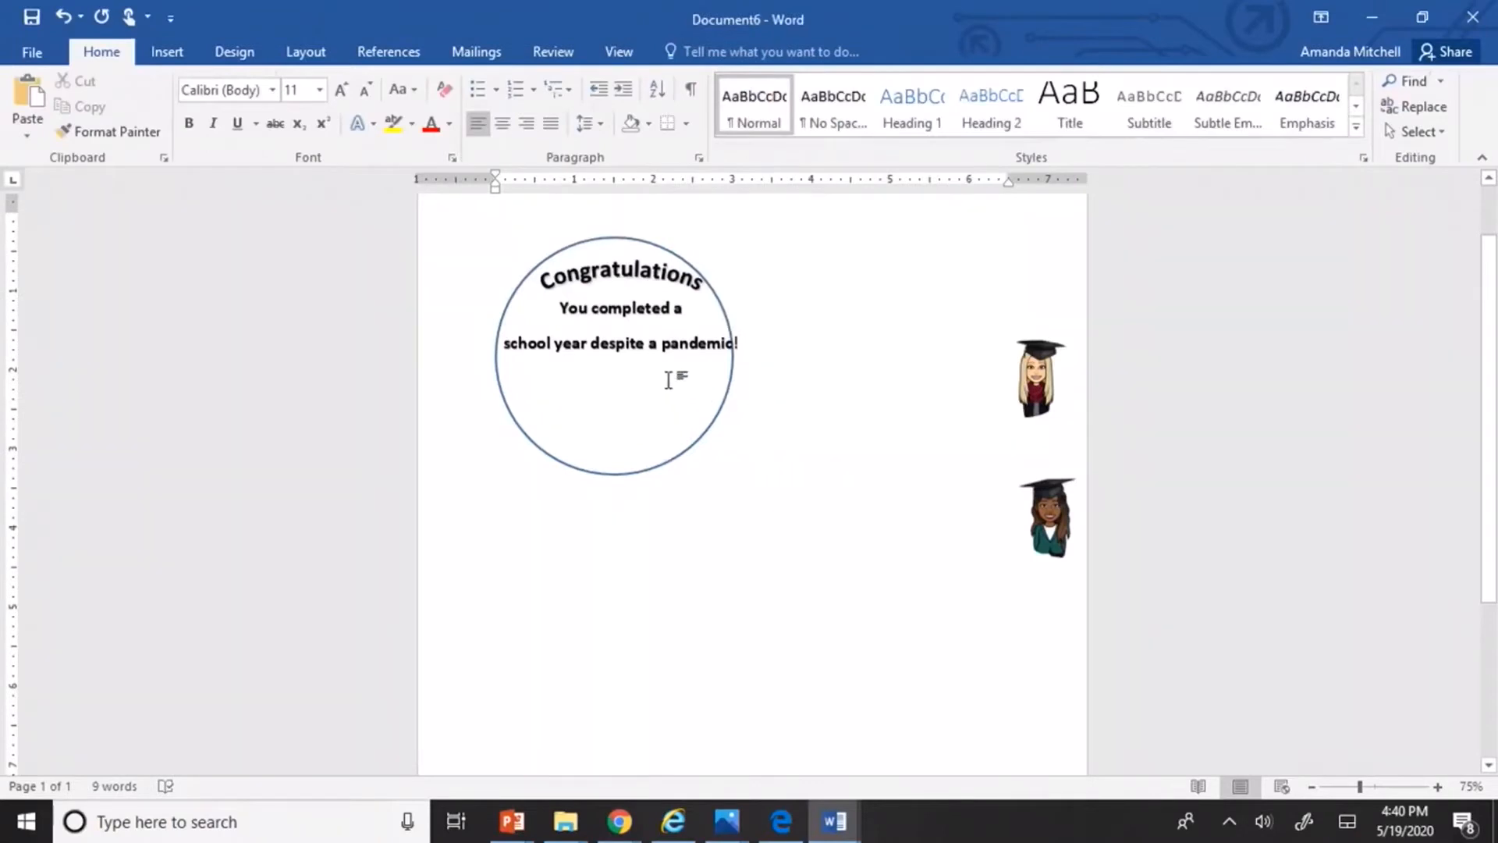
Set the school-year message's font size to 14 and center it inside the circle just below "Congratulations".
left_click(643, 312)
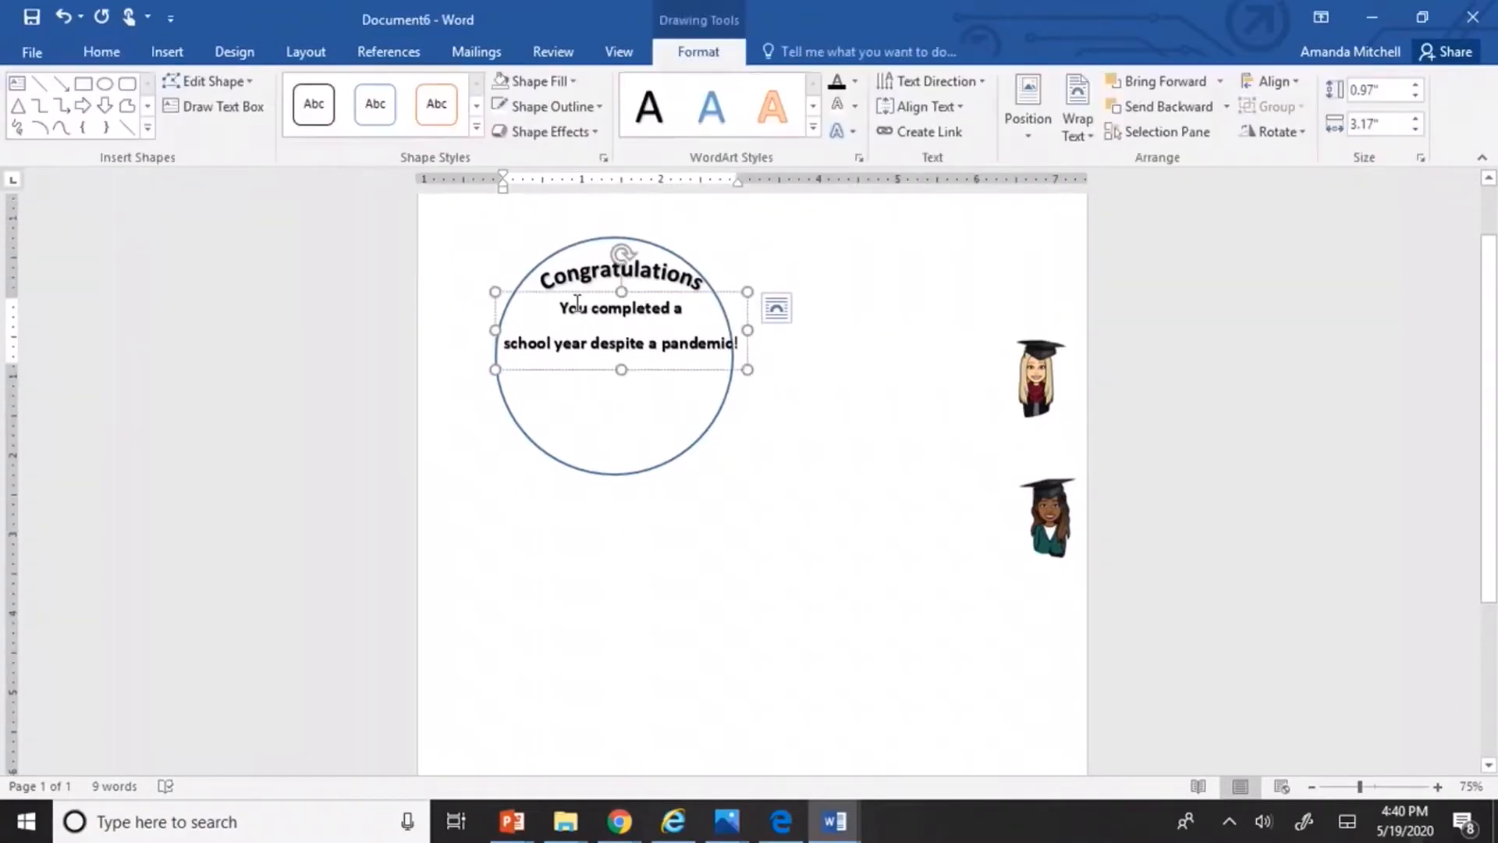
left_click_drag(575, 296, 743, 338)
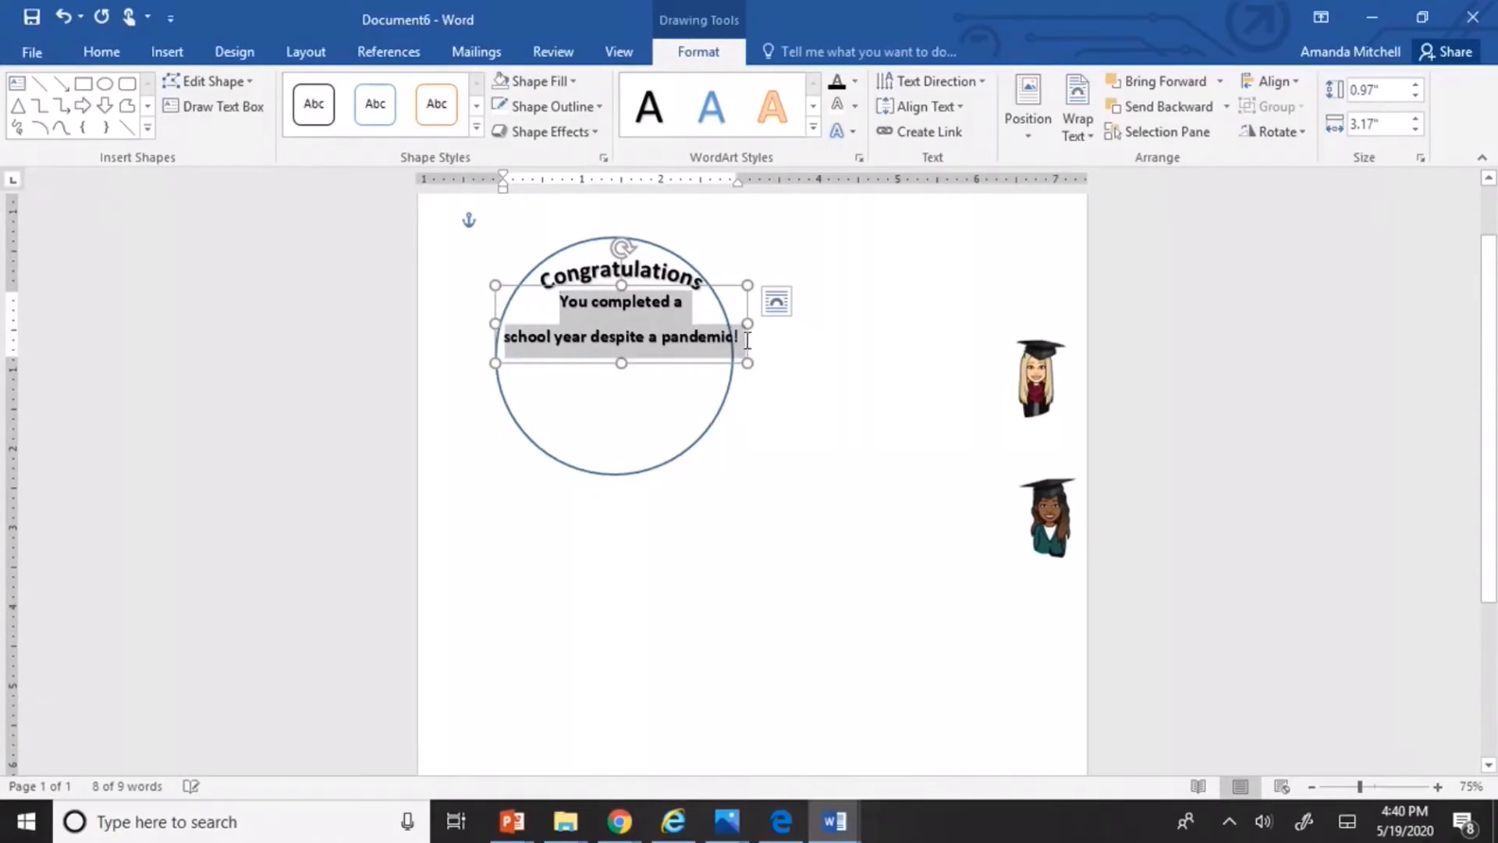
left_click(888, 272)
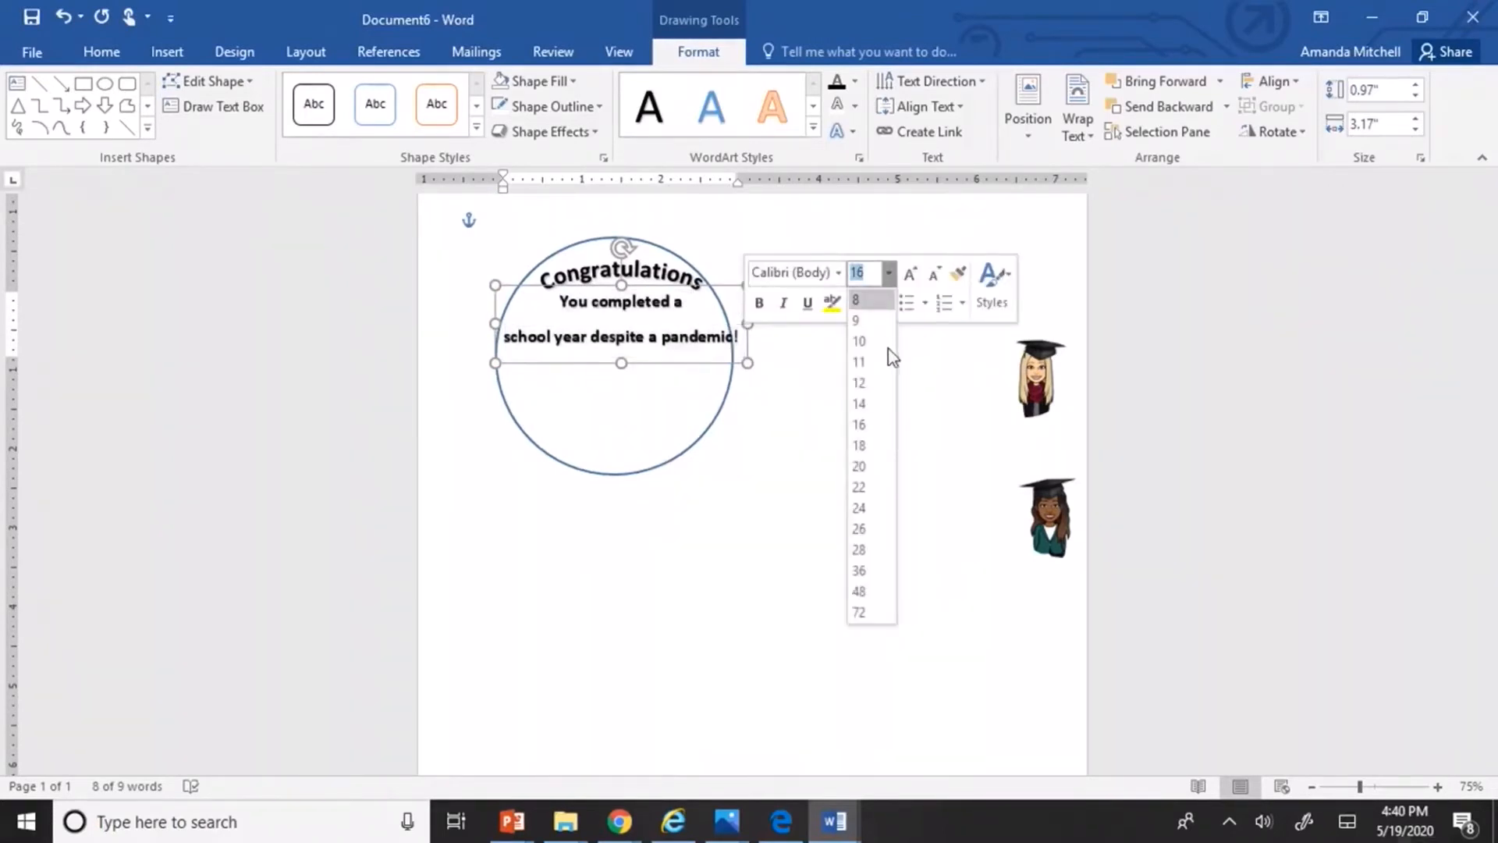
left_click(886, 404)
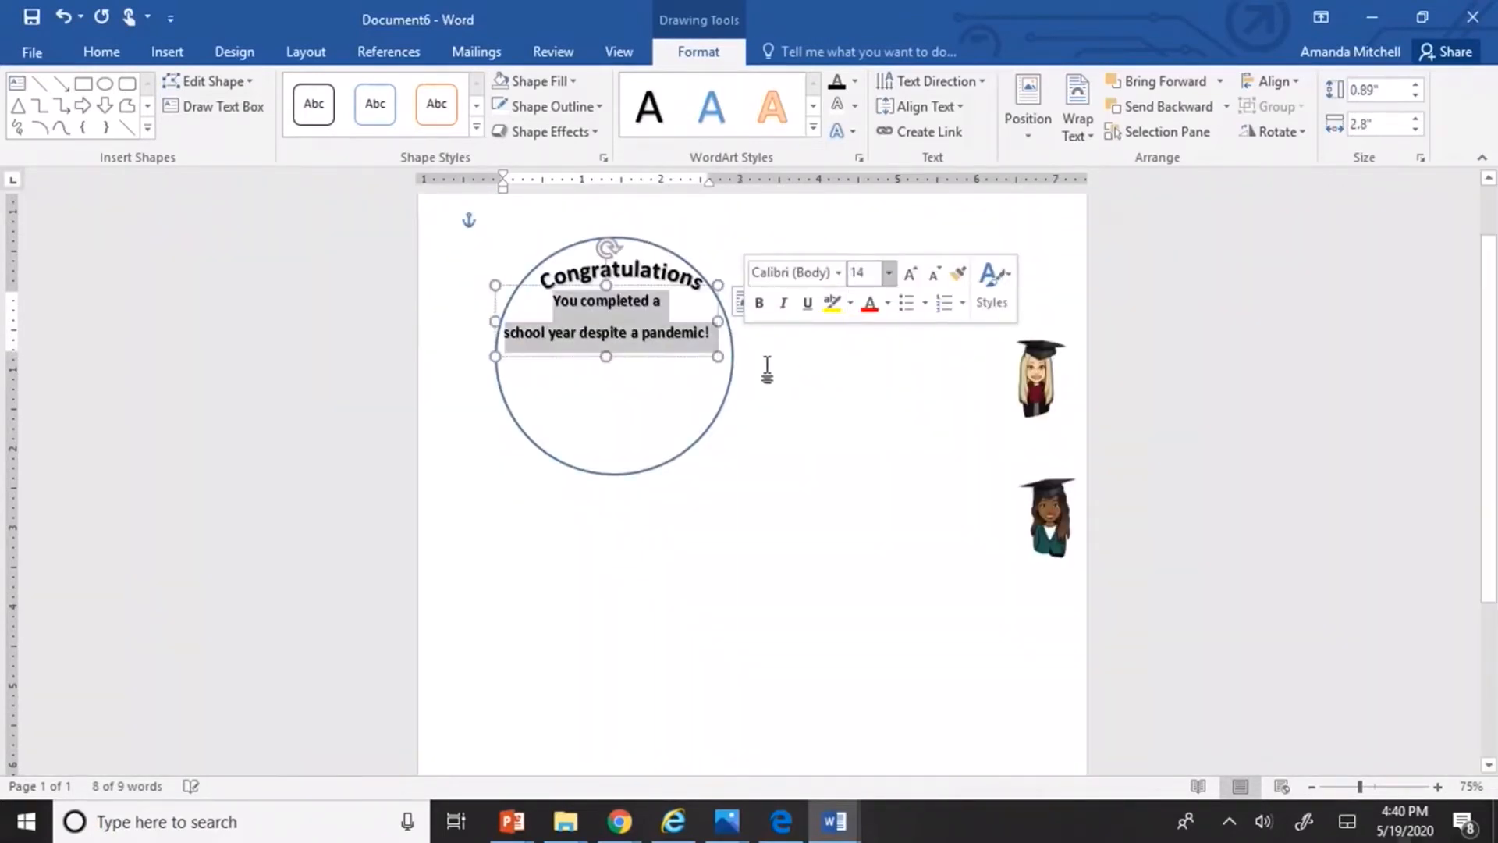
left_click(814, 407)
left_click(667, 333)
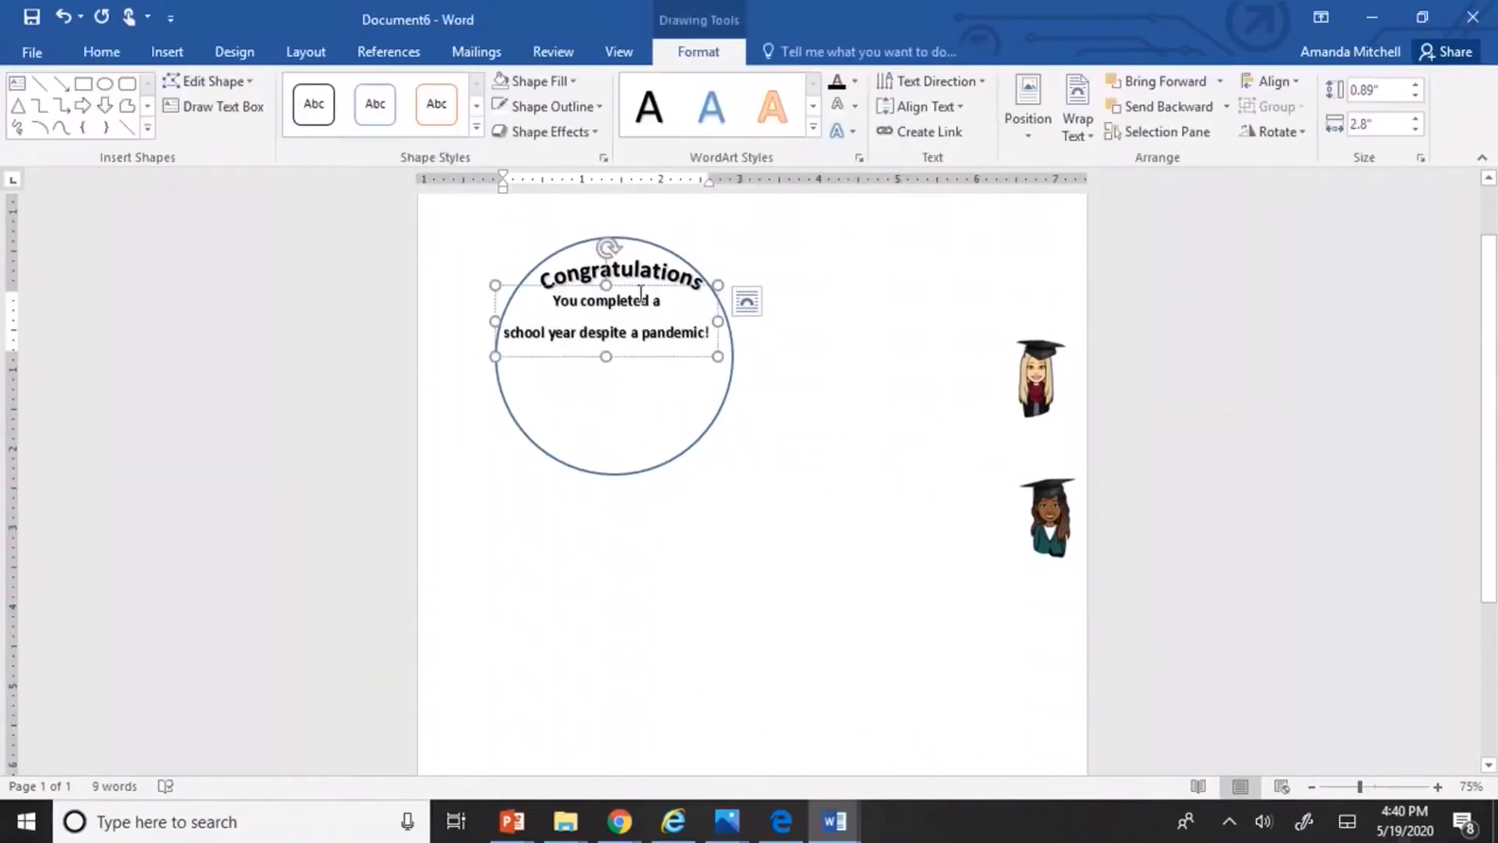
left_click_drag(646, 287, 654, 288)
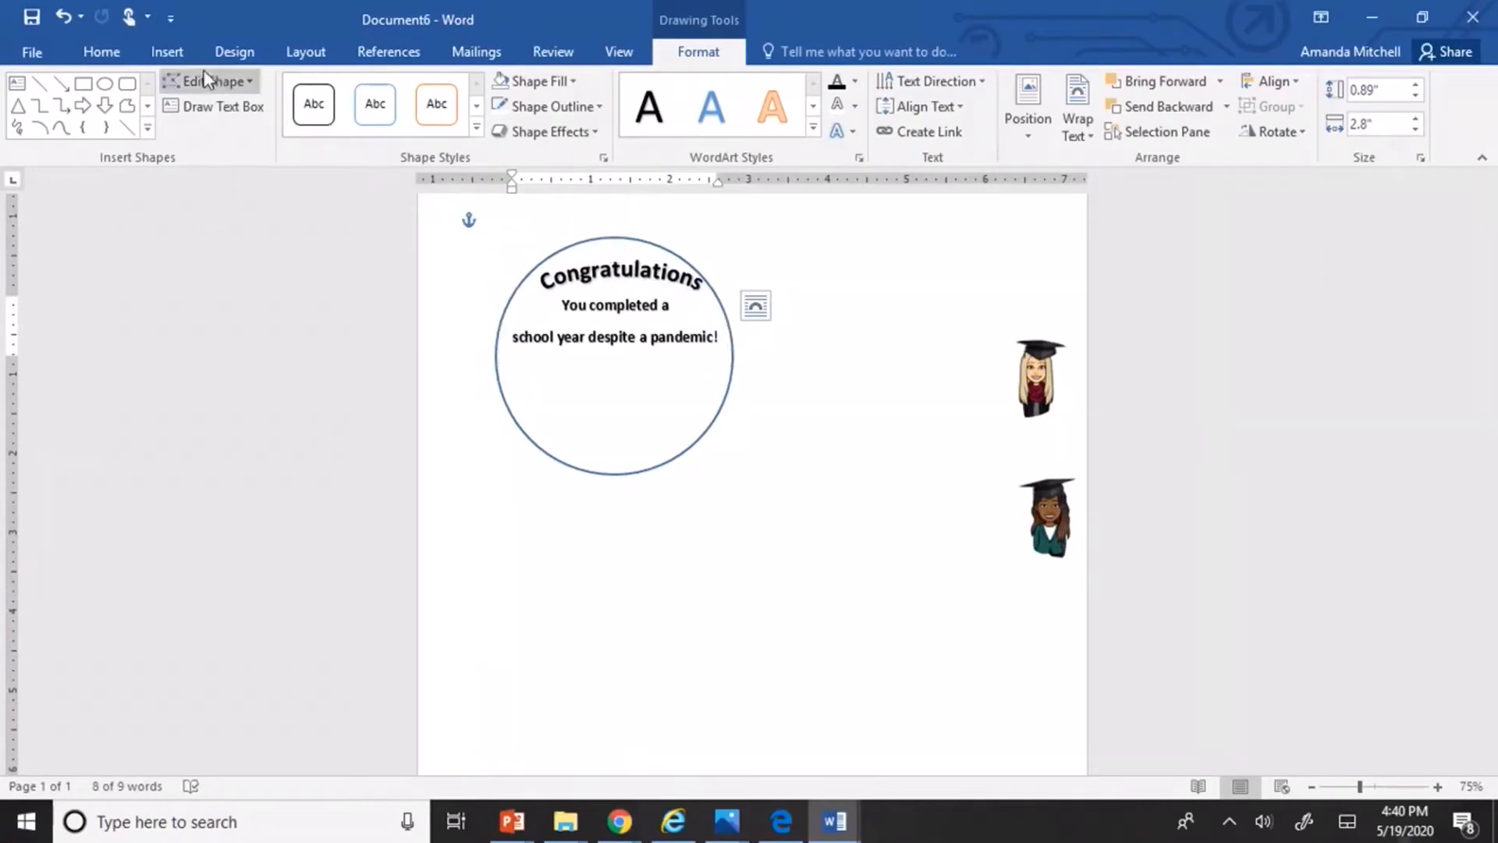
Add a new WordArt in the plain black style reading "We are so proud of you!".
left_click(168, 54)
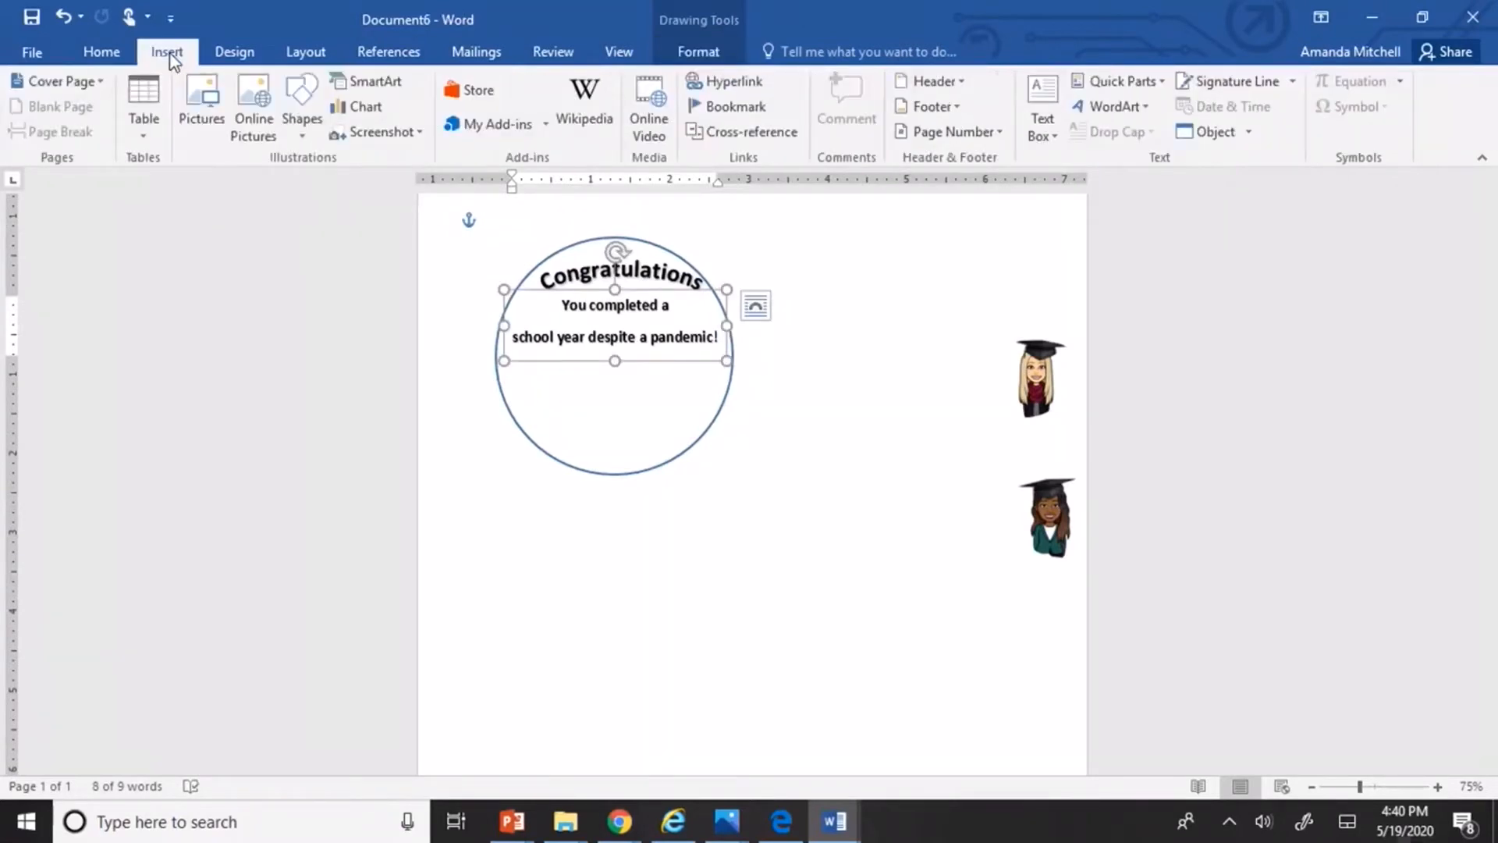
left_click(1118, 106)
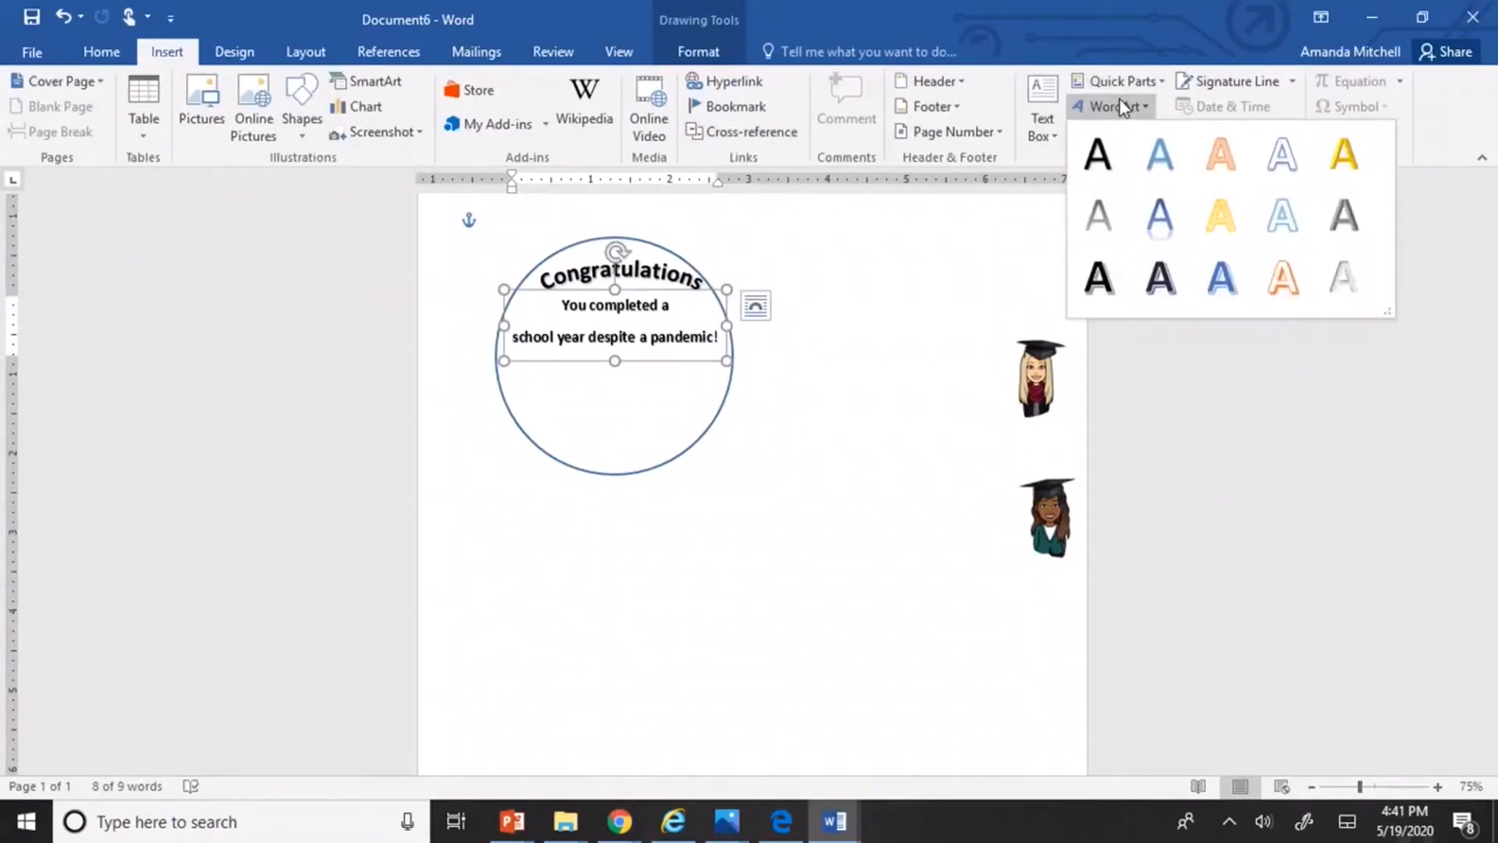
left_click(1099, 156)
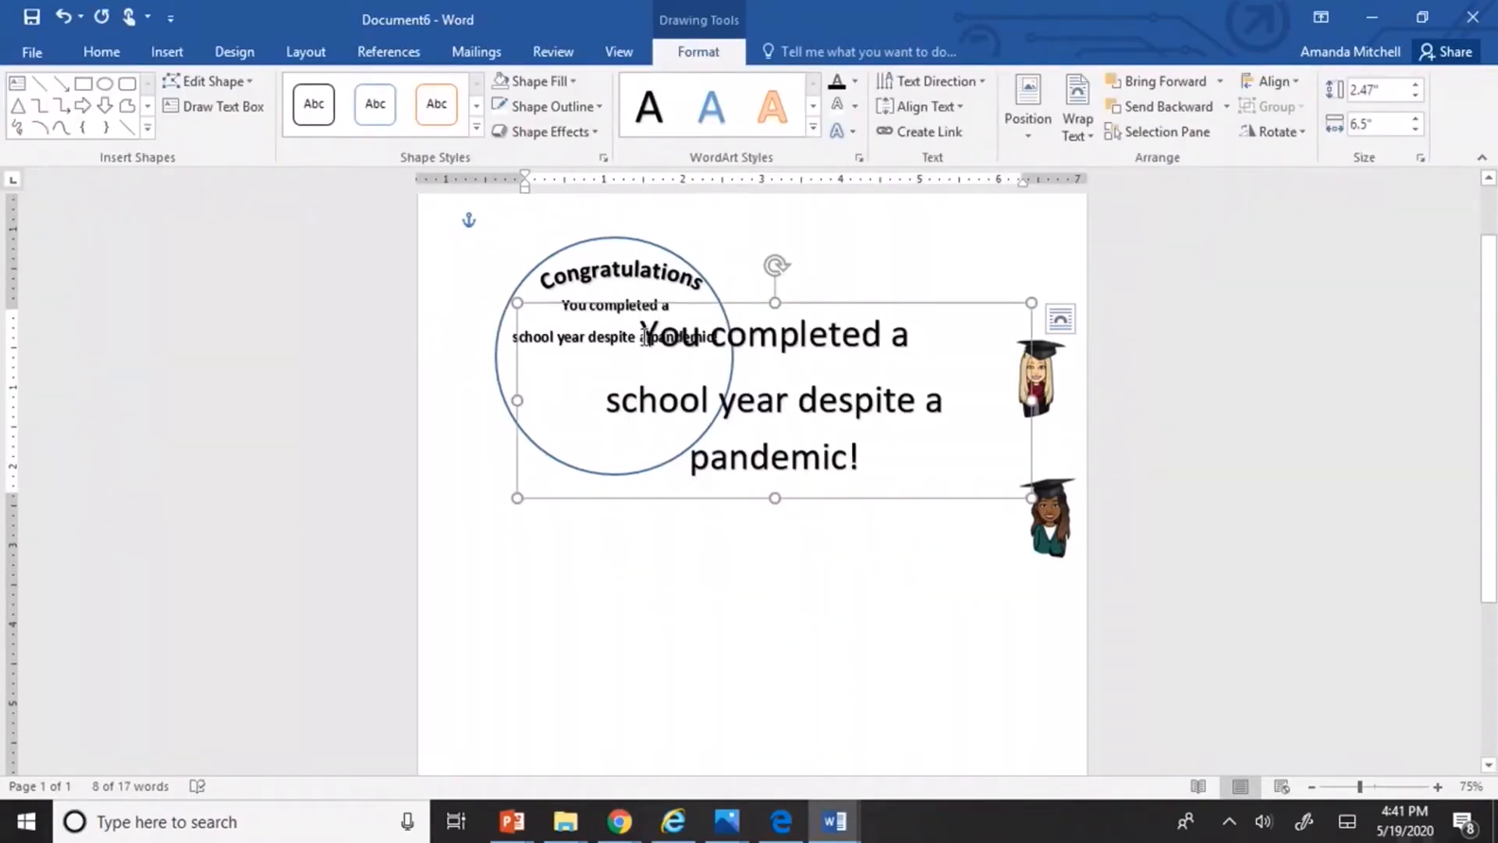
left_click_drag(641, 336, 868, 460)
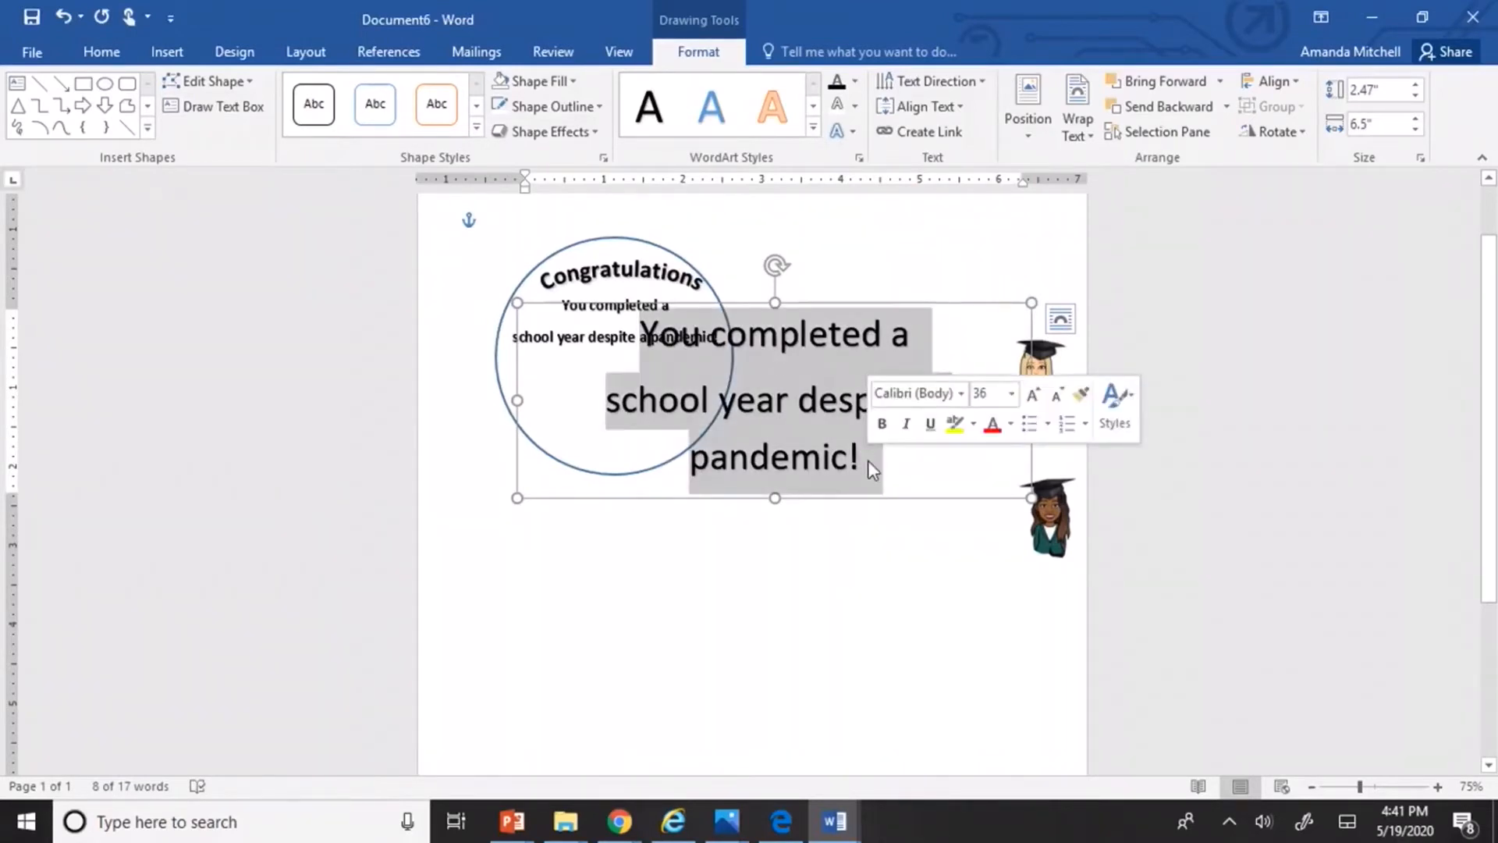
type("We")
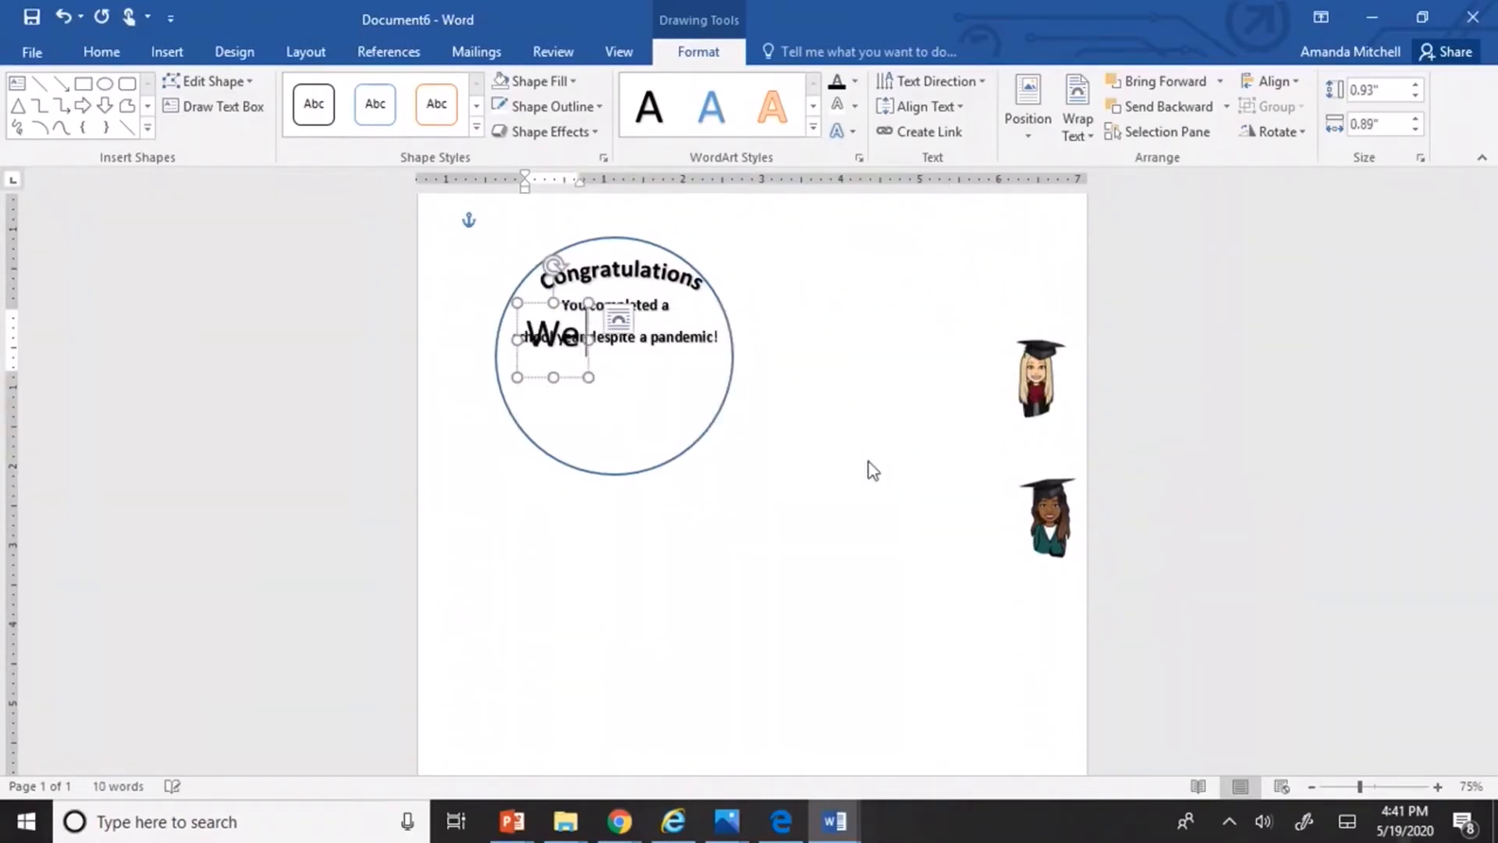
type(" are s")
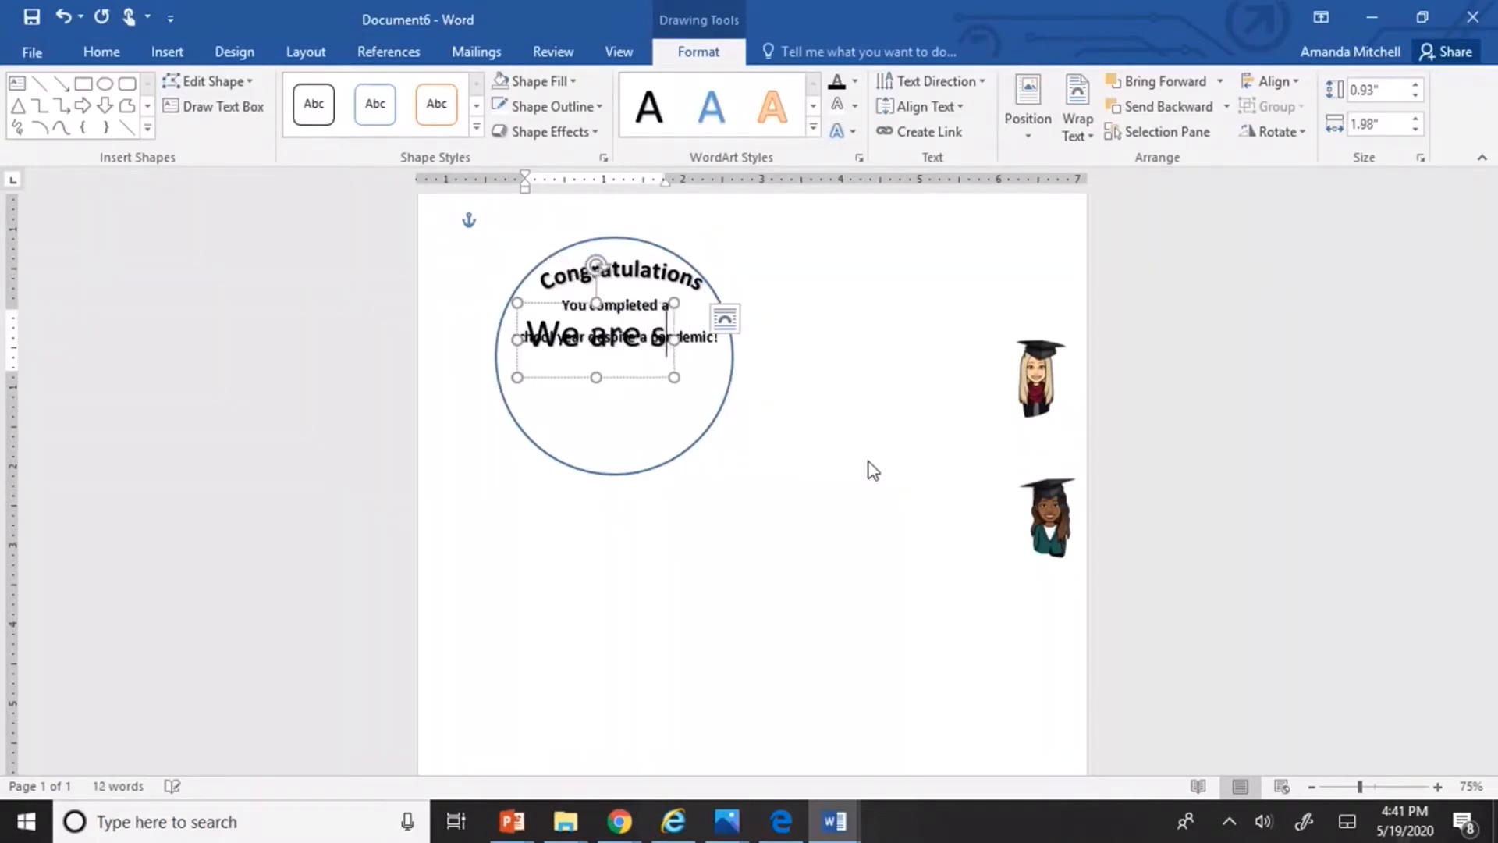
type("o proud")
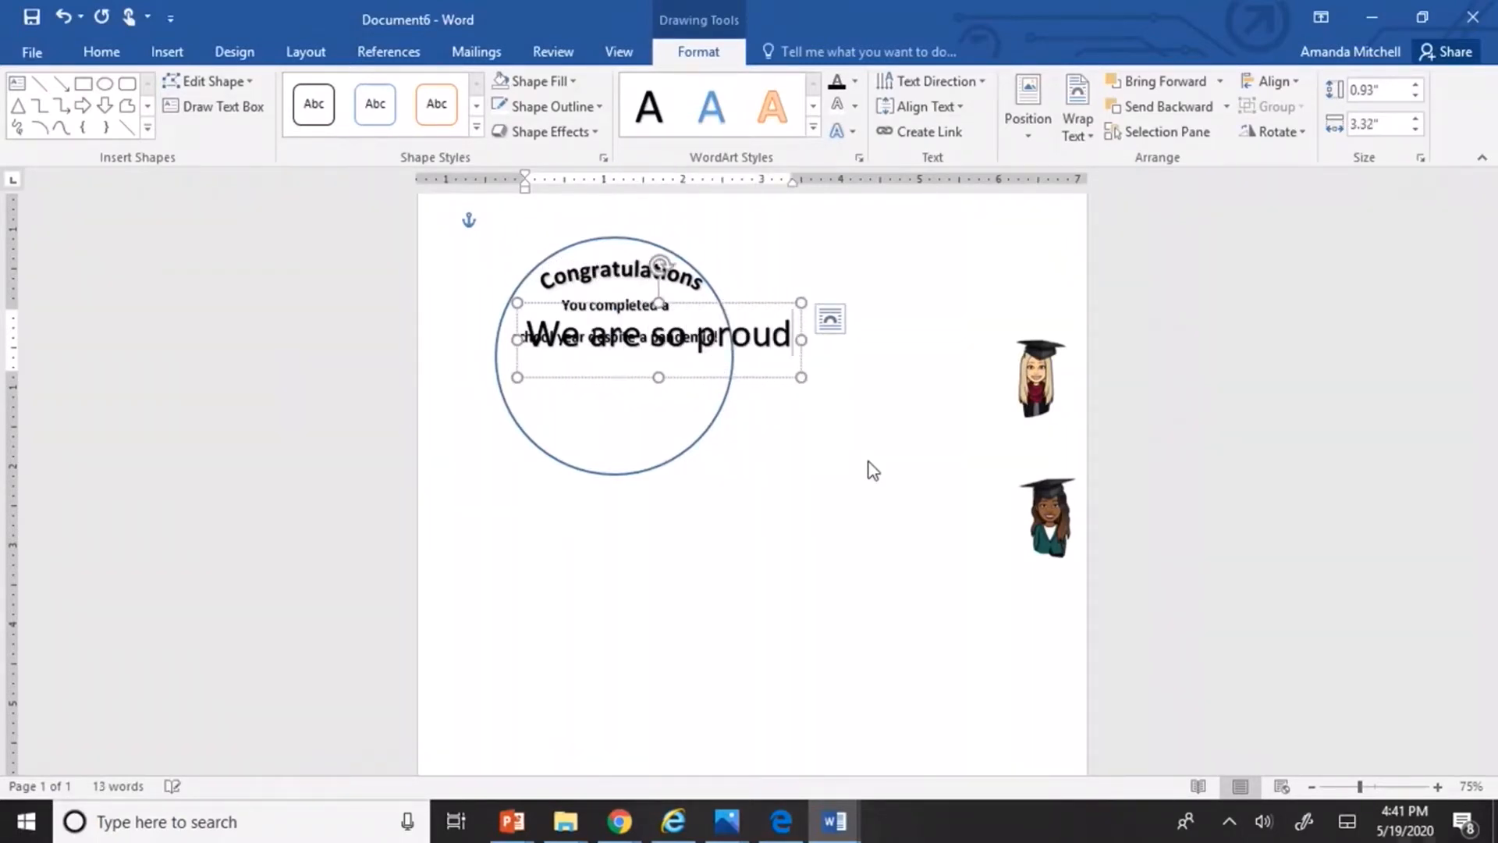
type(" of you")
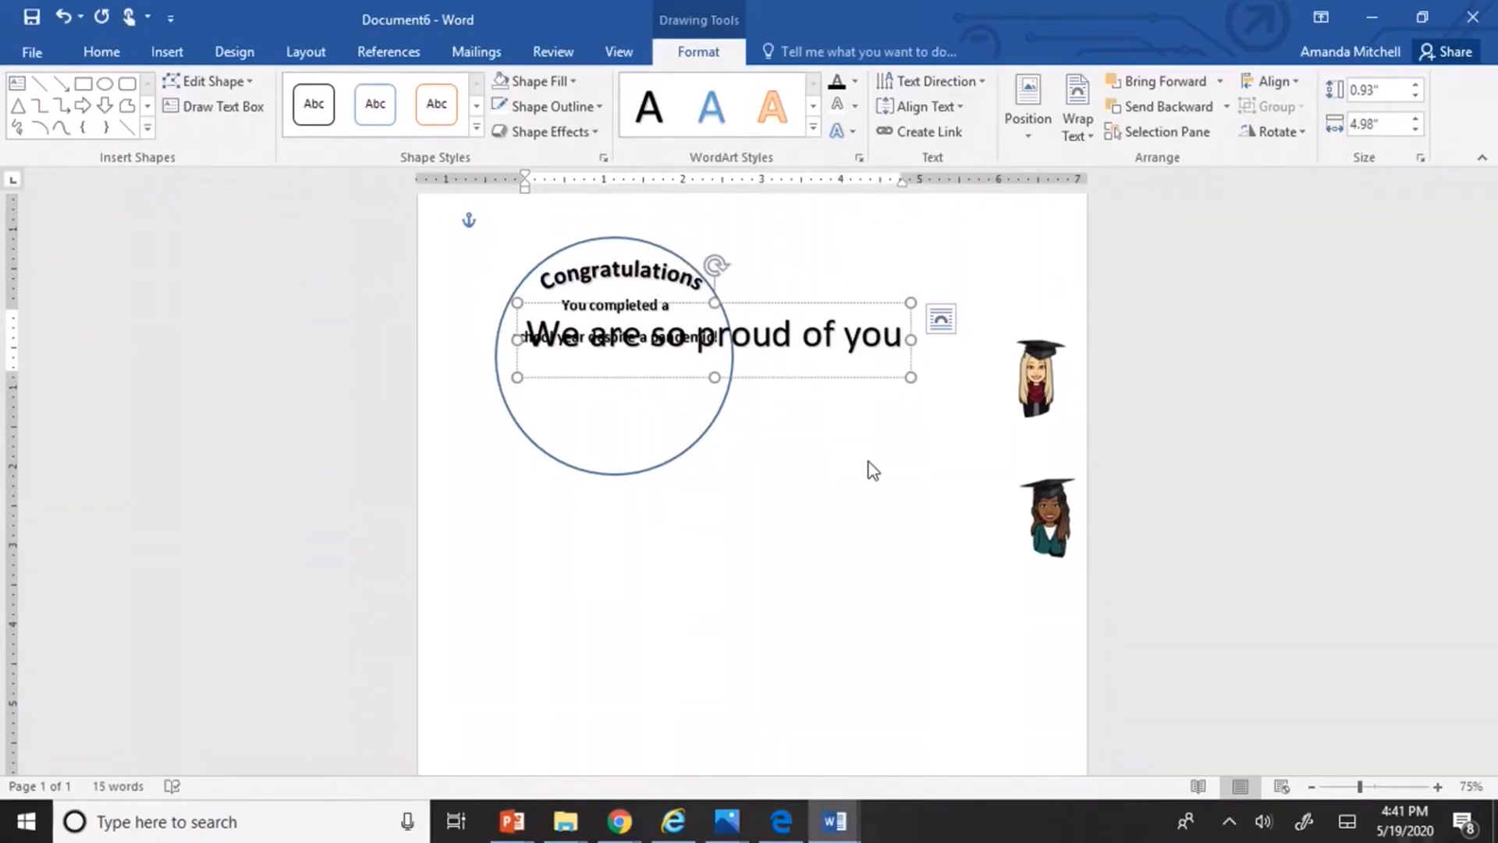
type("!")
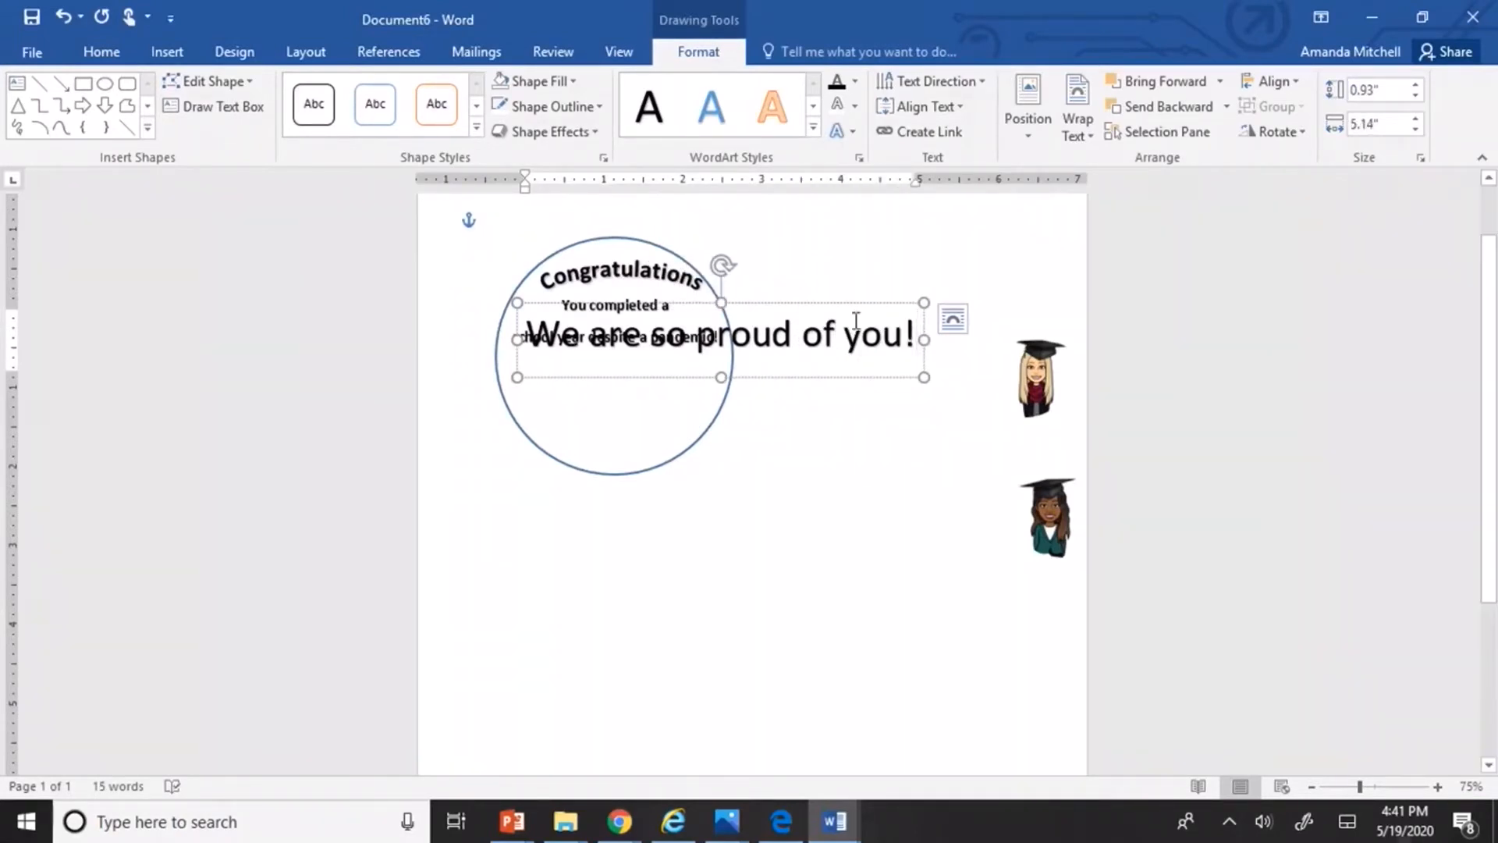
Set the "We are so proud of you!" WordArt to font size 18 and center it in the circle beneath the school-year message.
left_click_drag(858, 308, 805, 381)
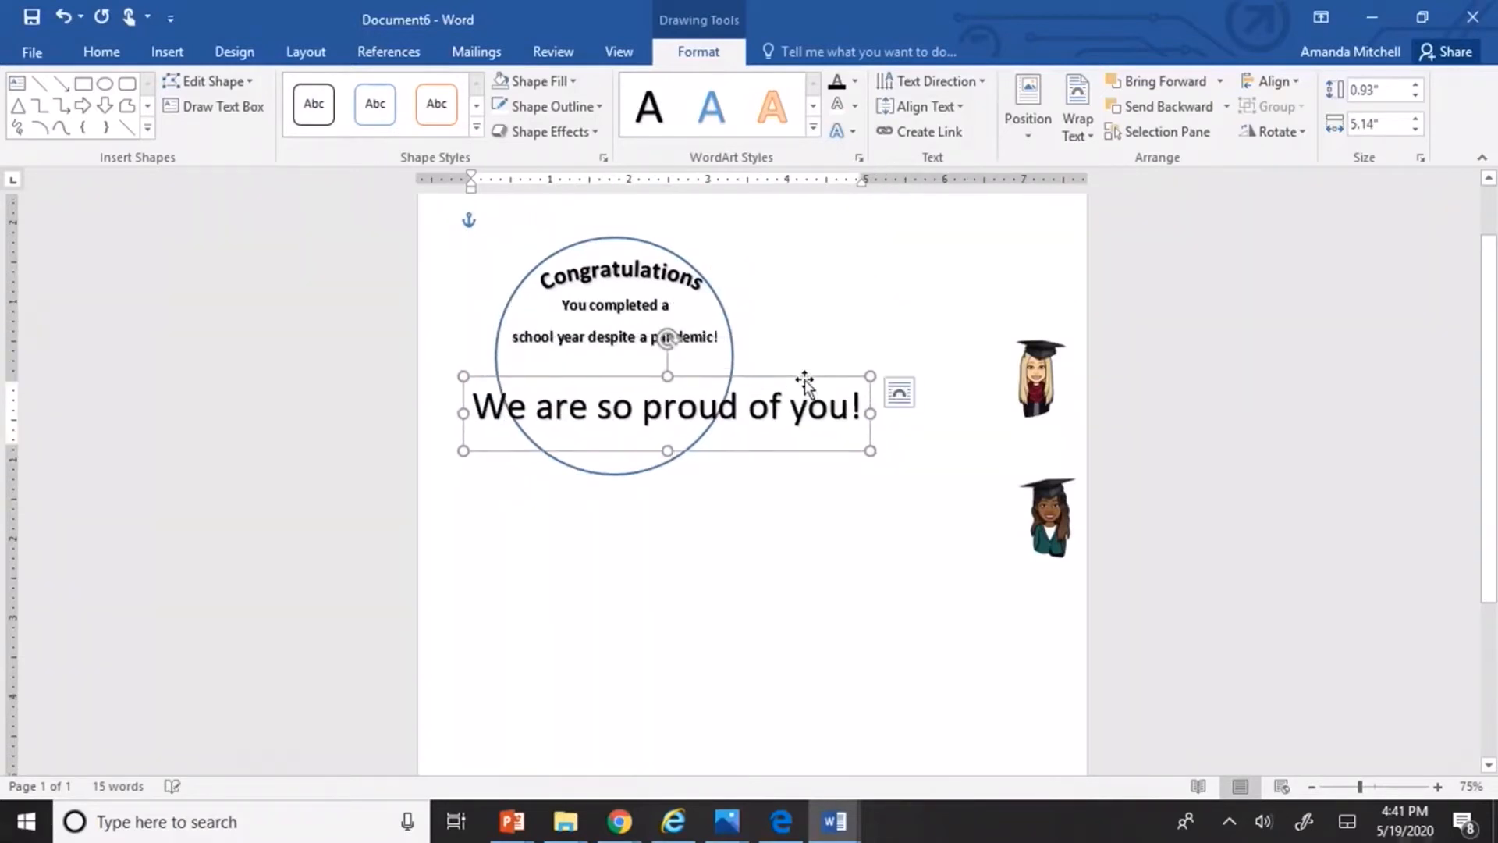
left_click_drag(479, 400, 890, 390)
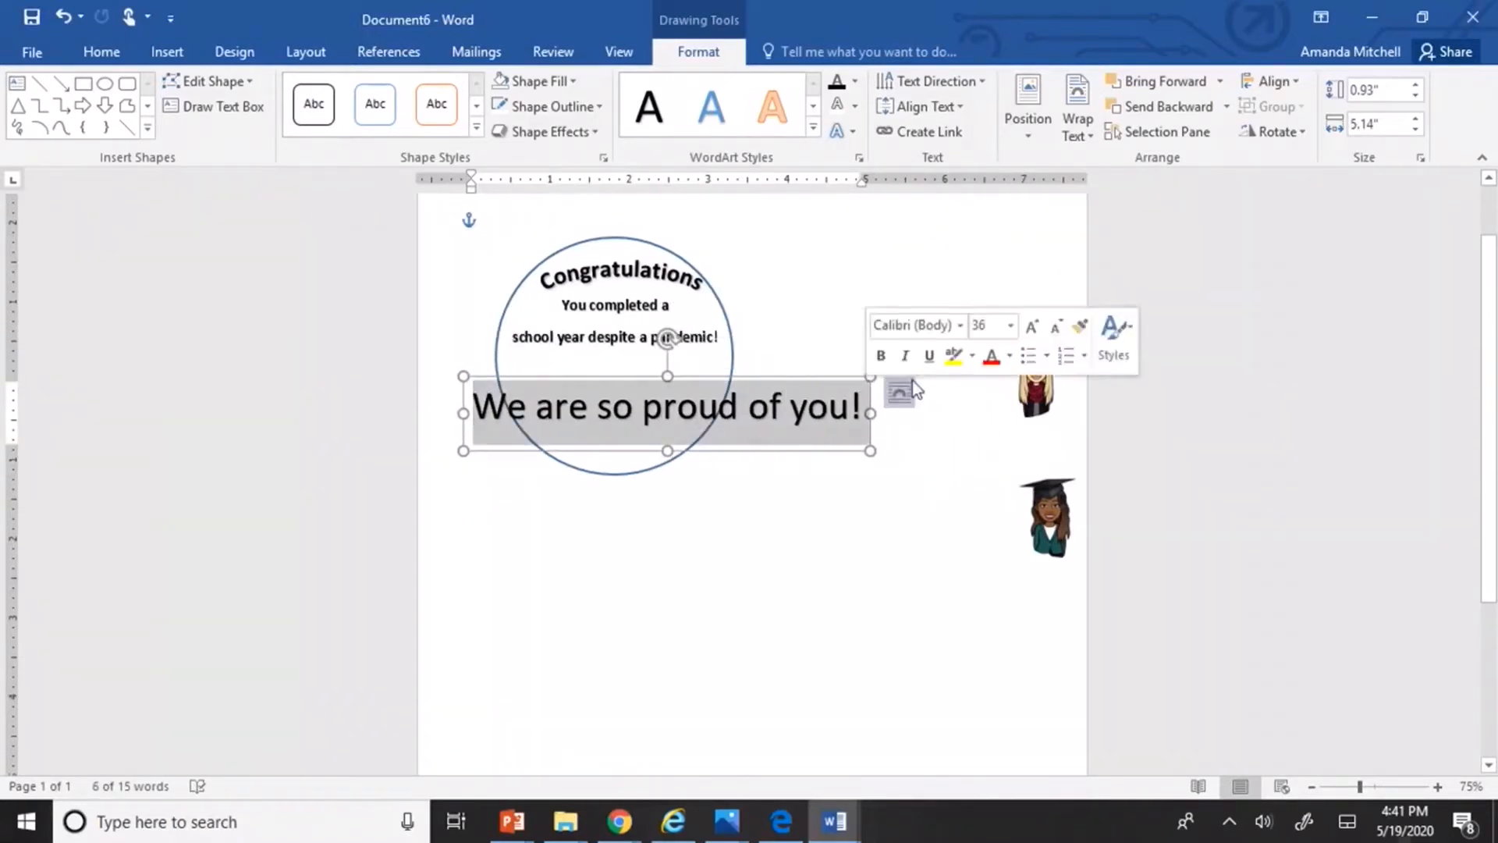
left_click(1010, 326)
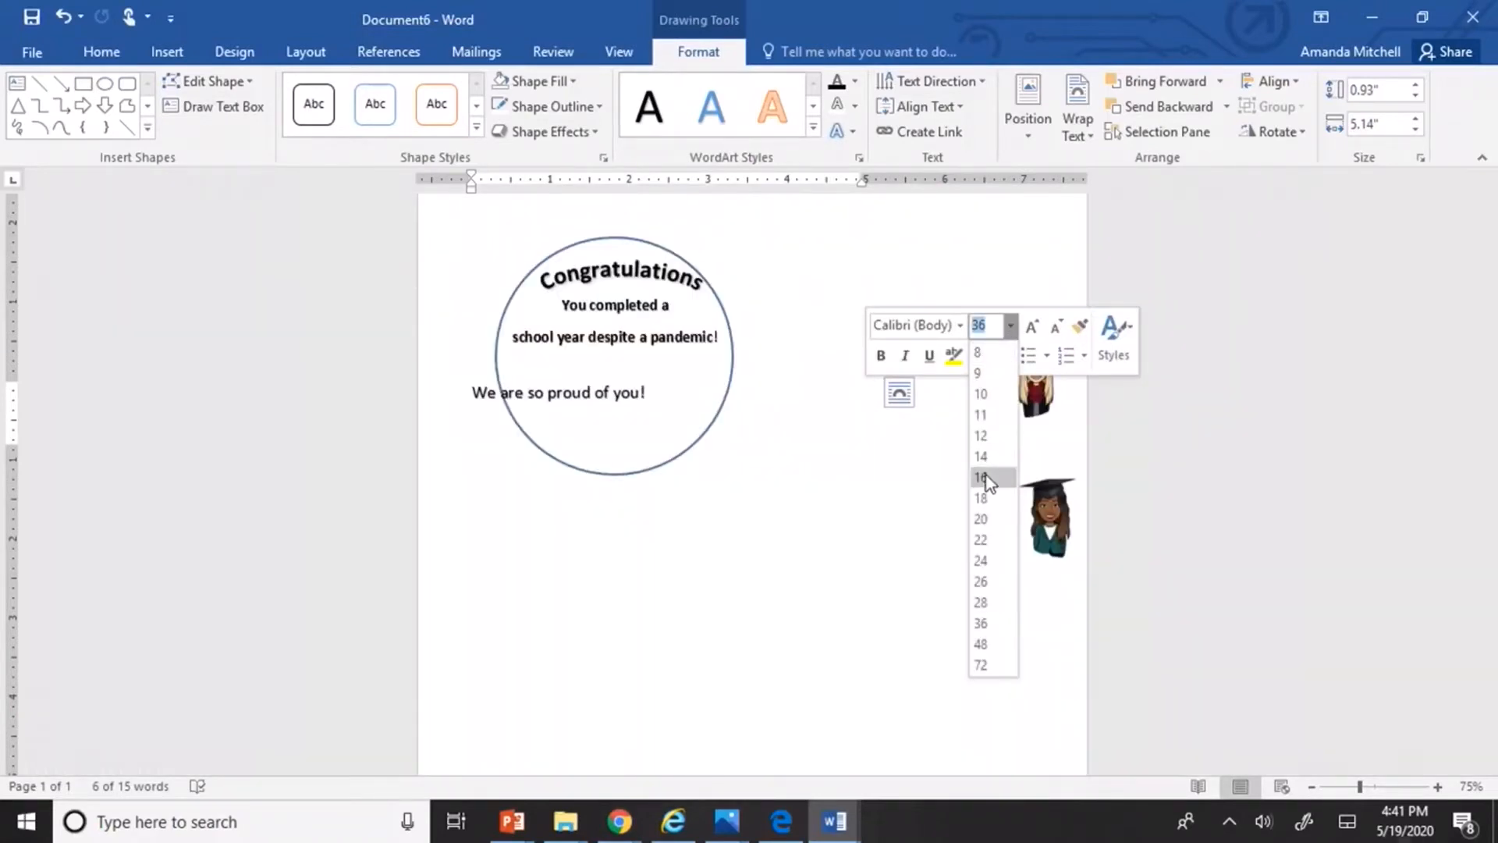
left_click(982, 498)
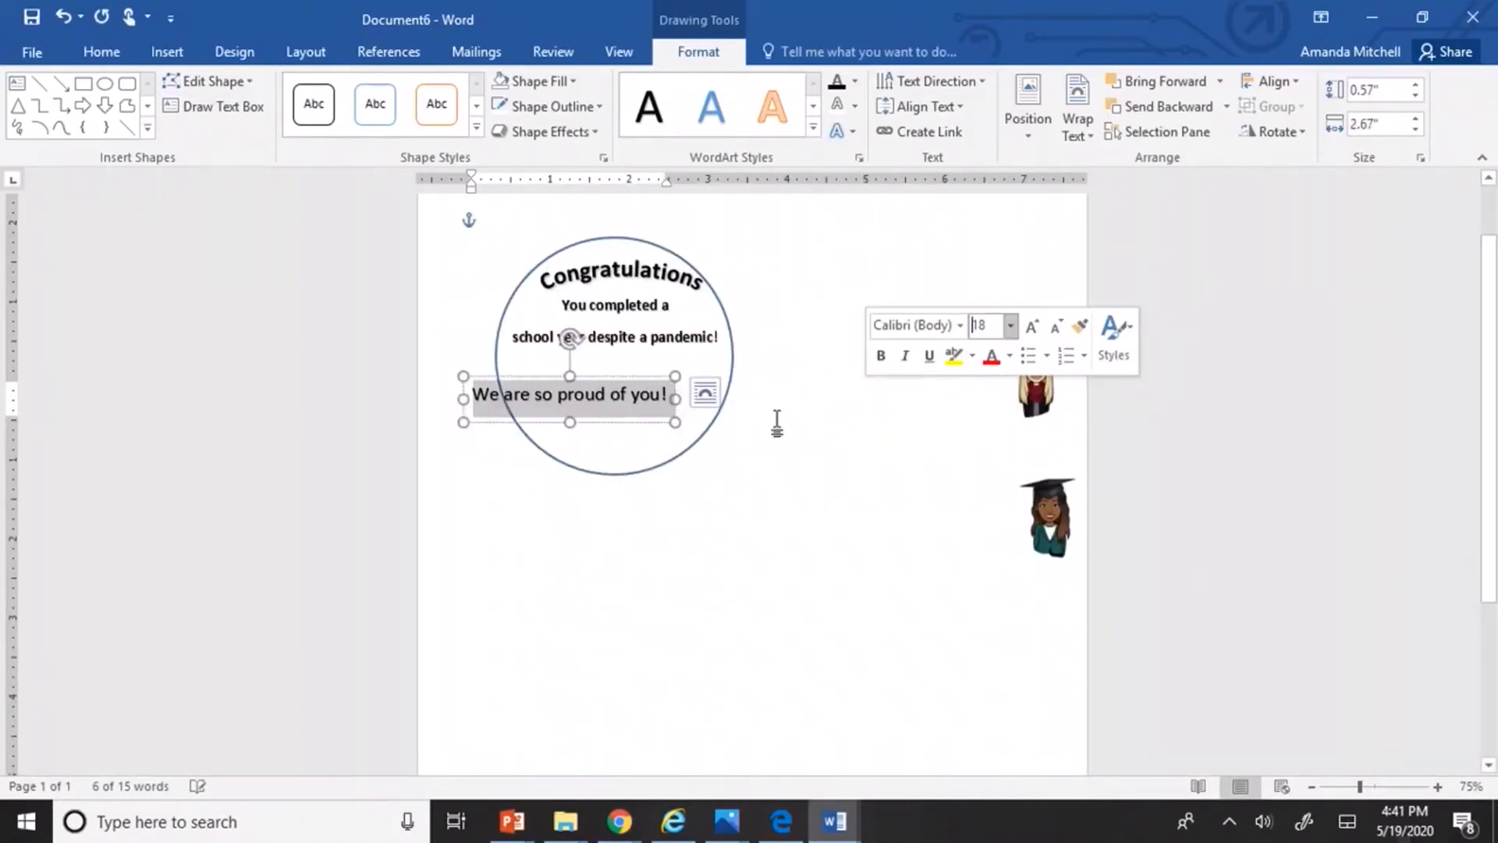
left_click_drag(647, 380, 721, 366)
left_click(692, 367)
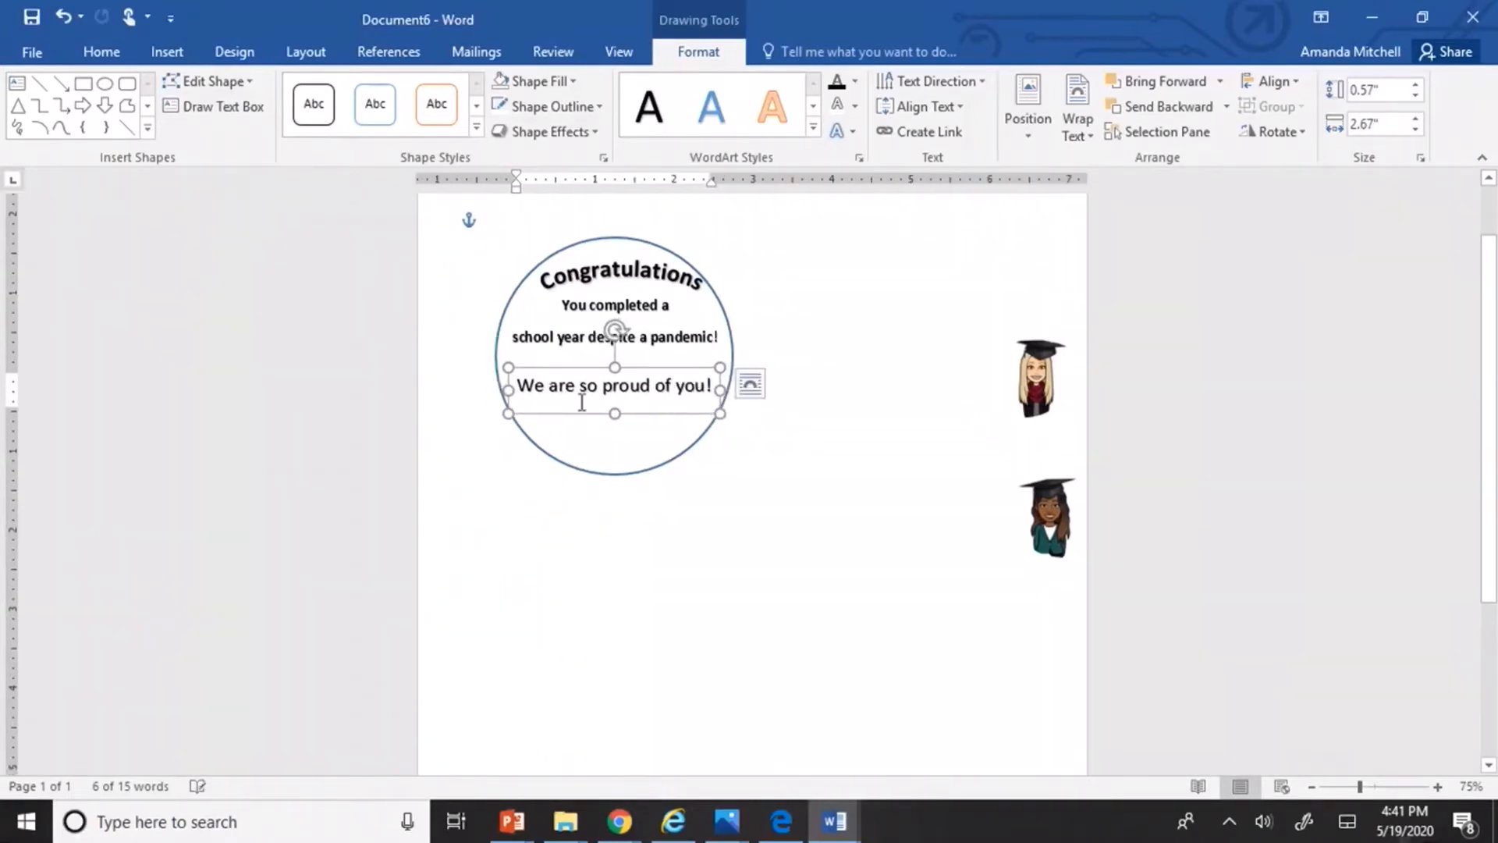
Make the "We are so proud of you!" message bold.
left_click_drag(518, 384, 716, 388)
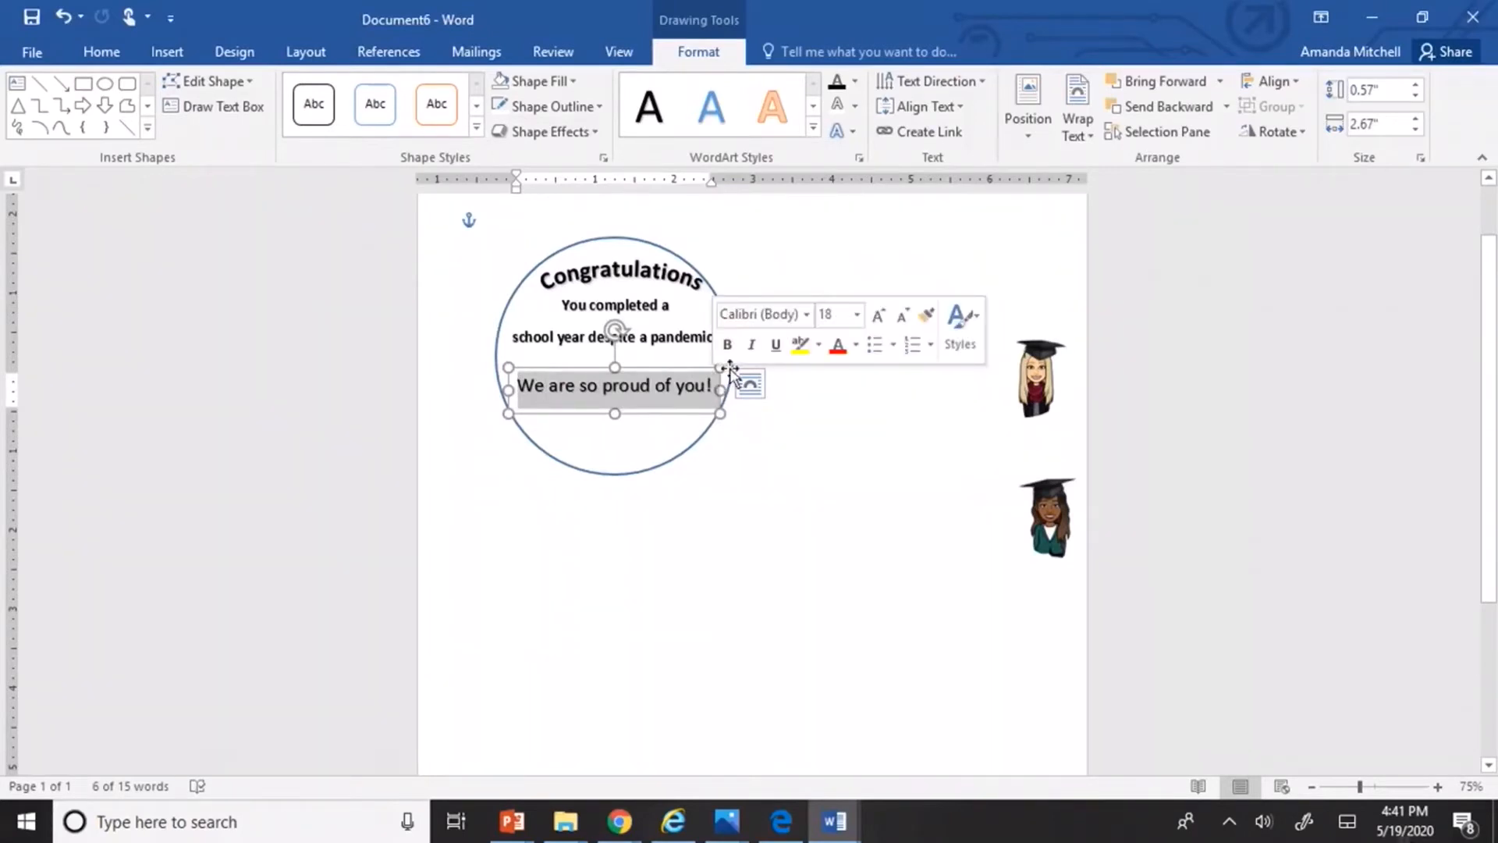
left_click(728, 345)
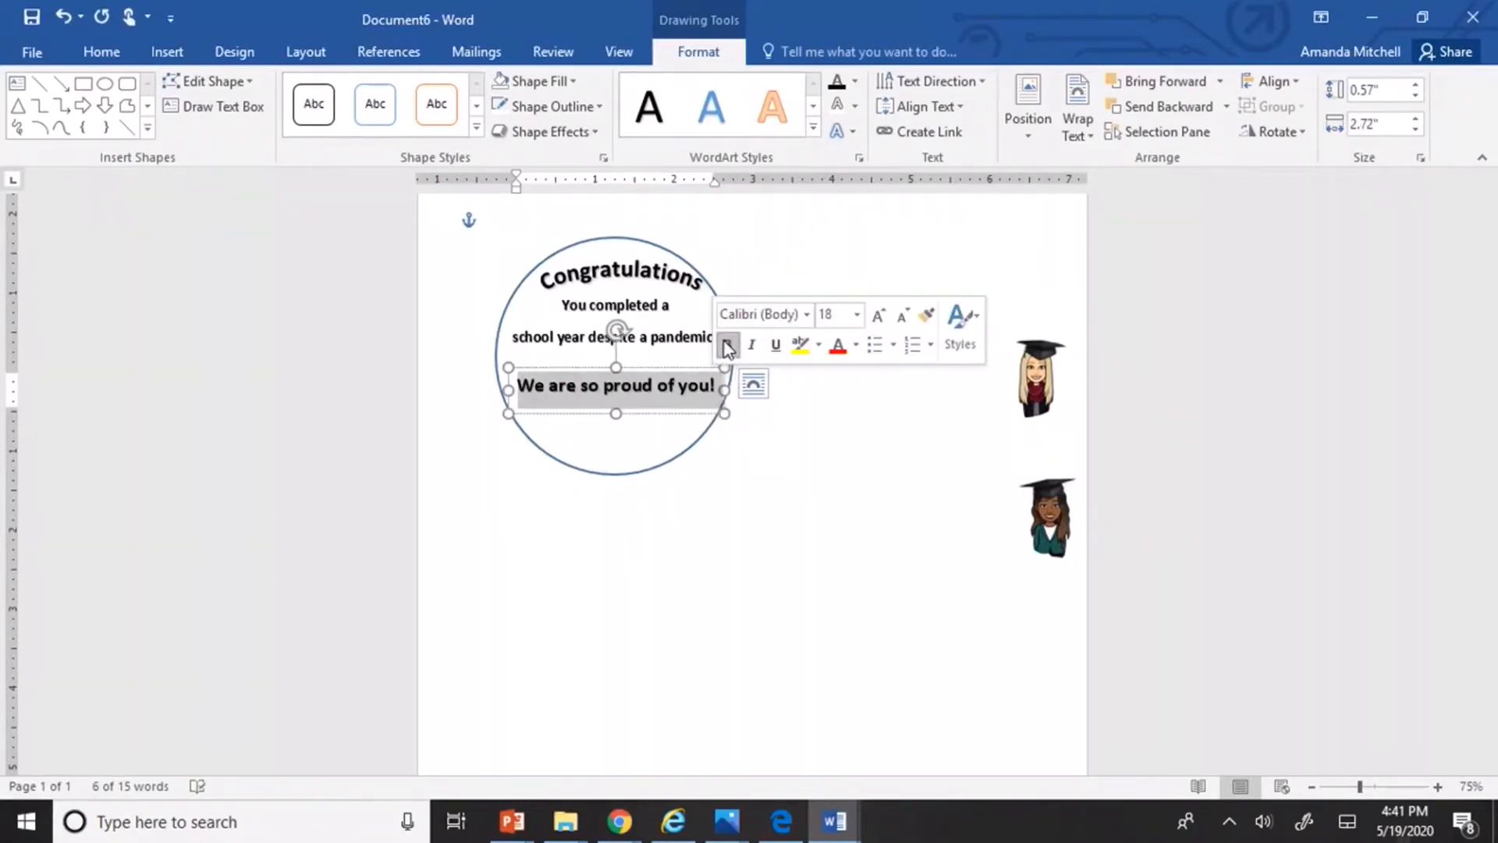
left_click(869, 390)
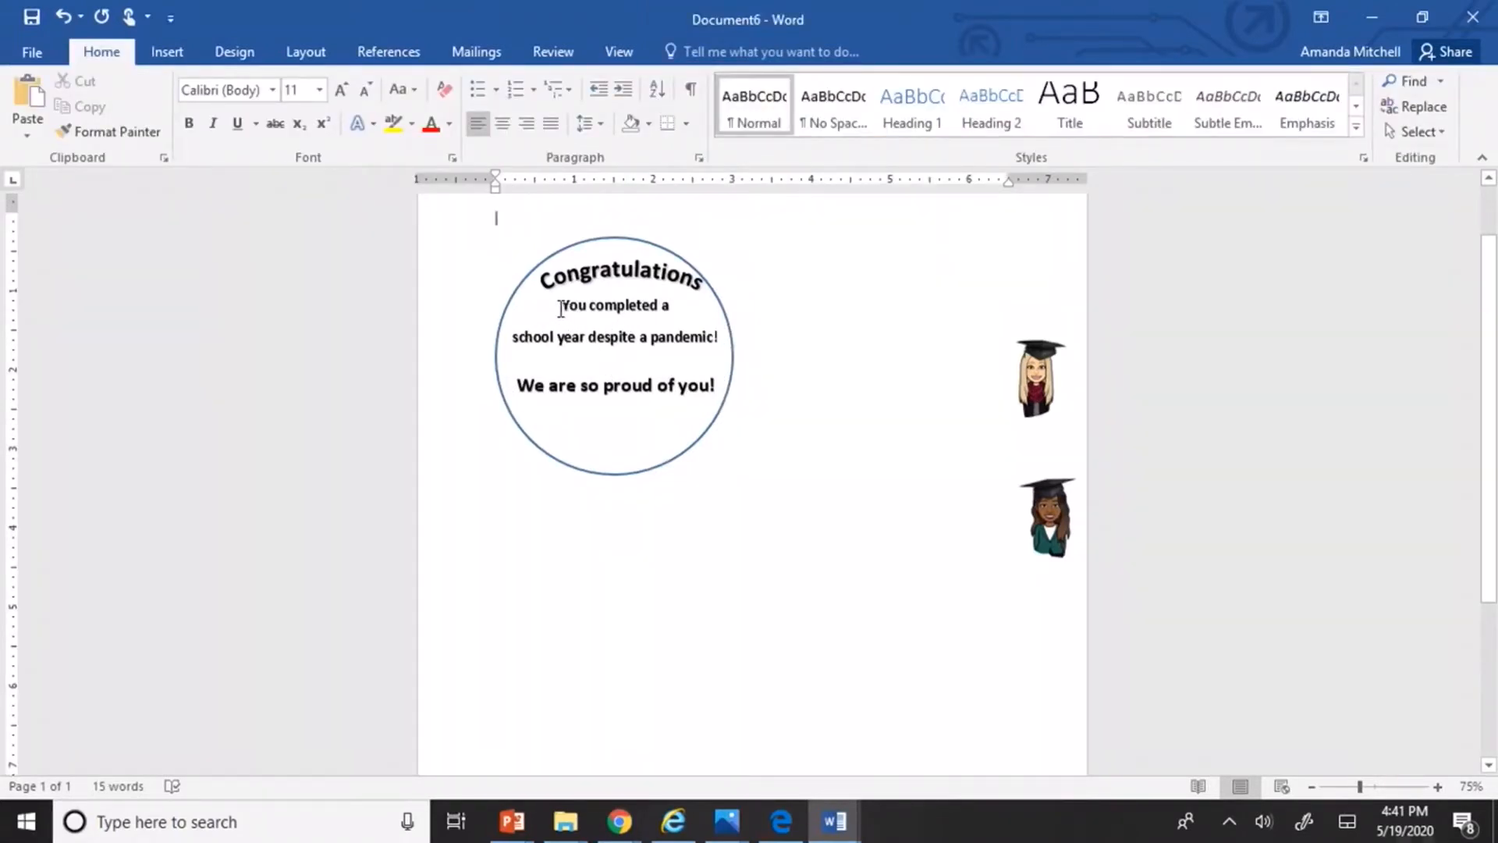
left_click_drag(561, 309, 717, 344)
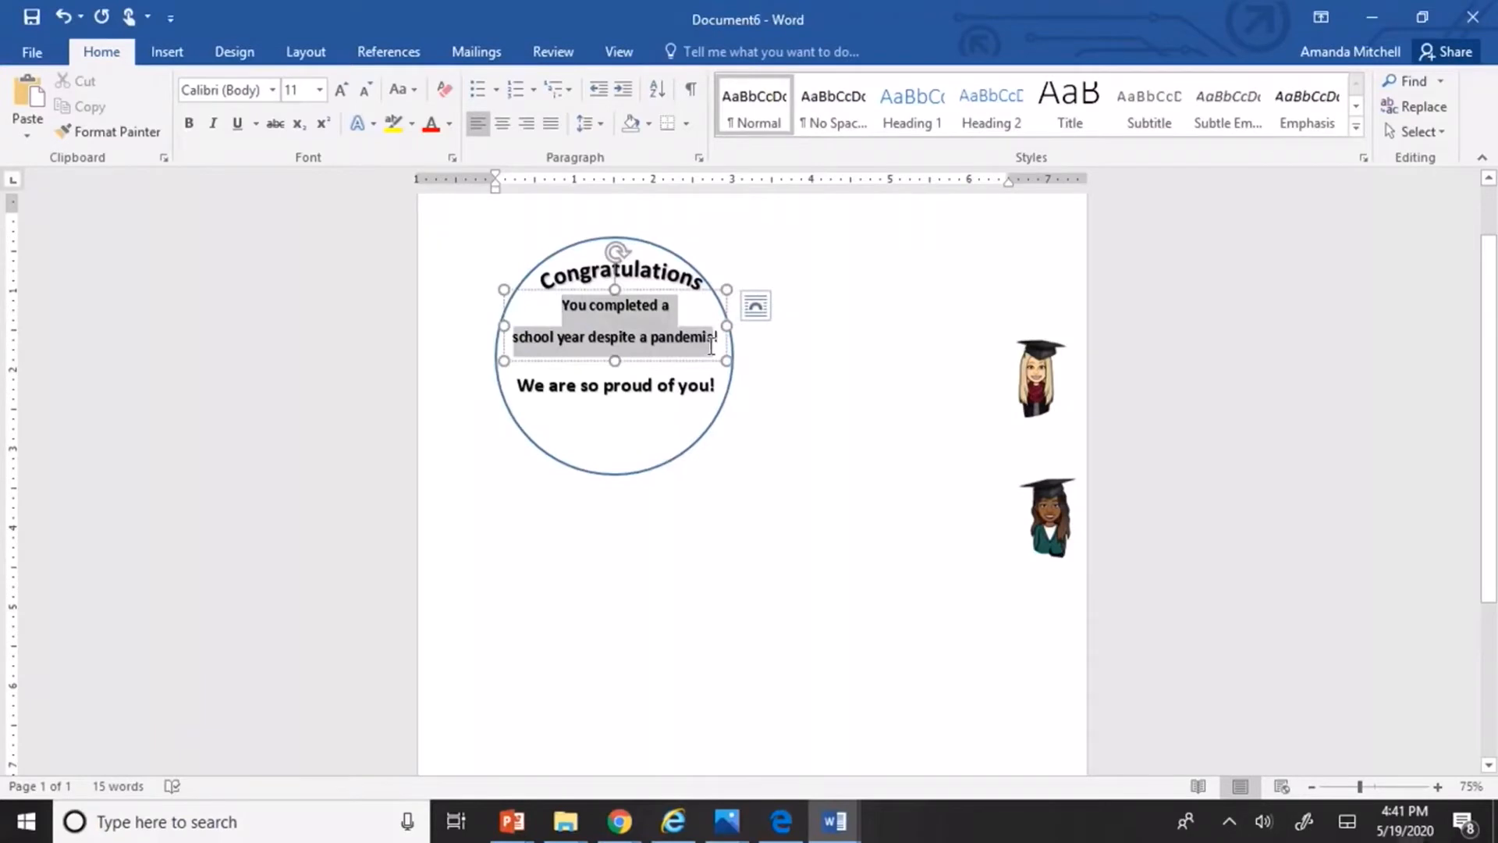
left_click(783, 368)
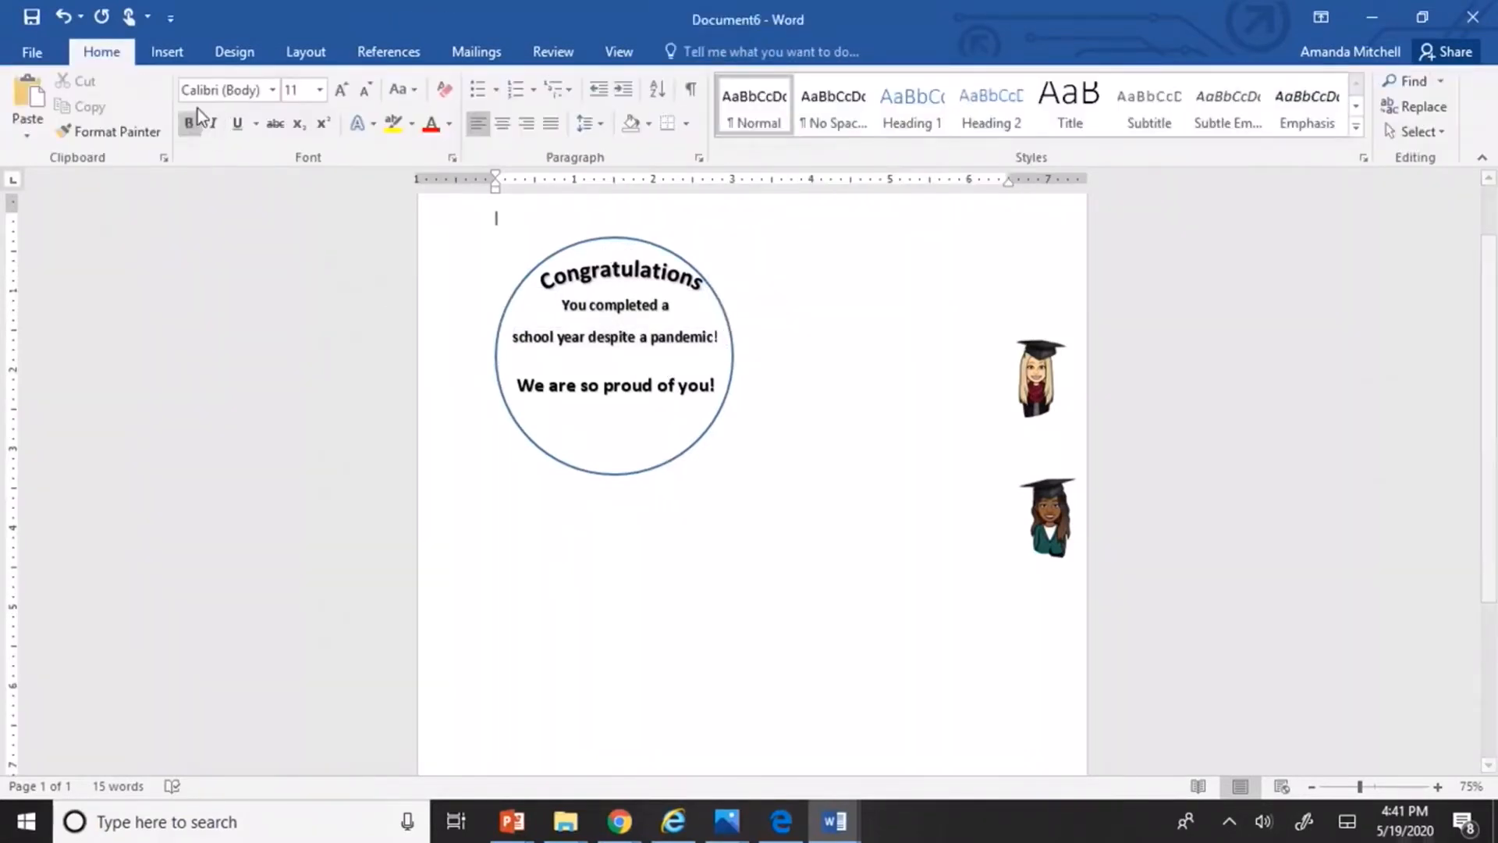
Search Bing online pictures for "charmin bear png" and turn off the Creative Commons only filter.
left_click(167, 53)
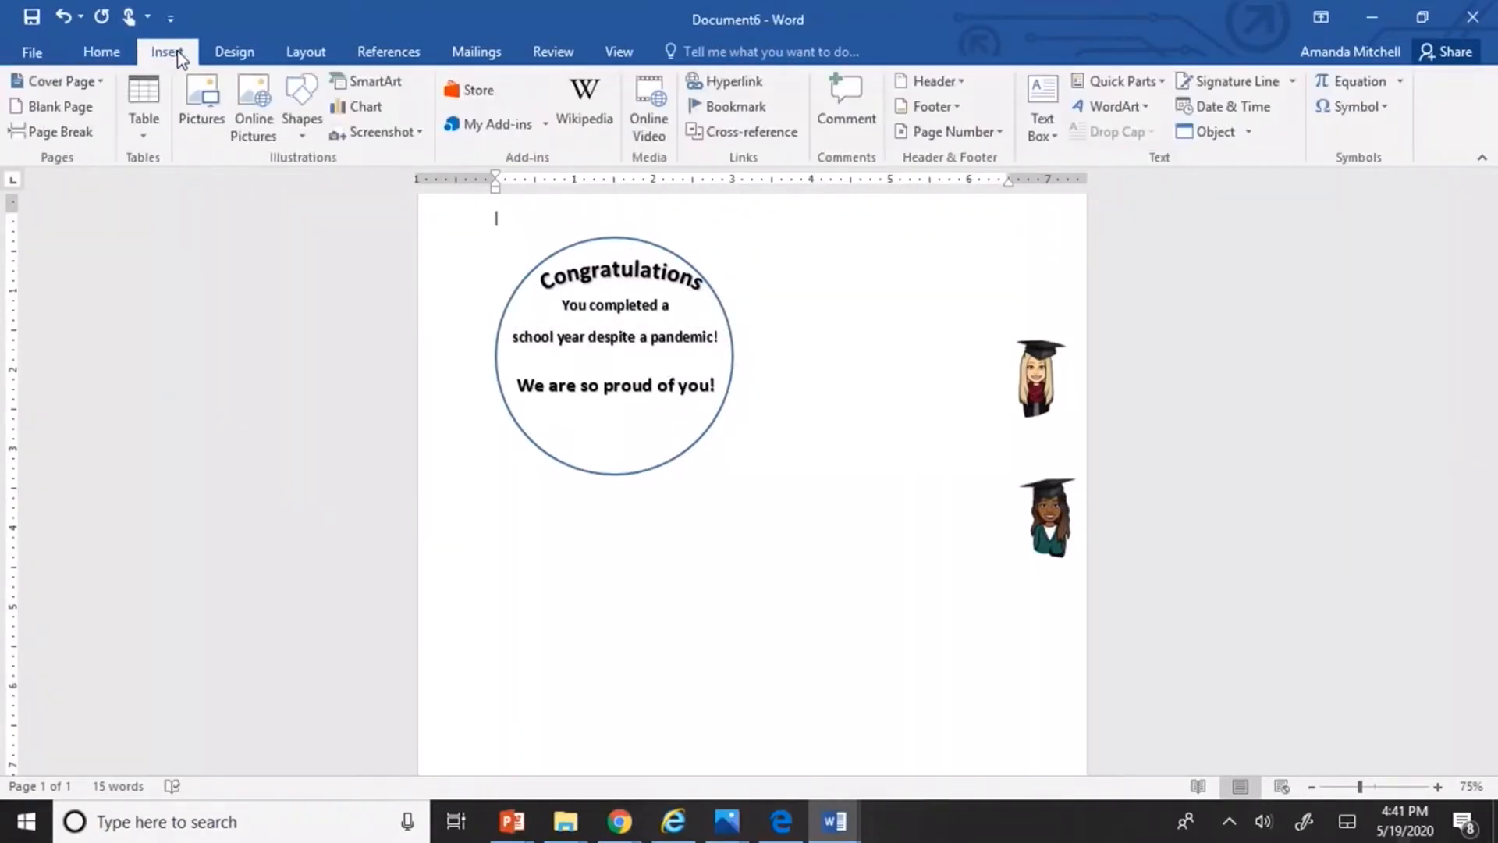
left_click(250, 104)
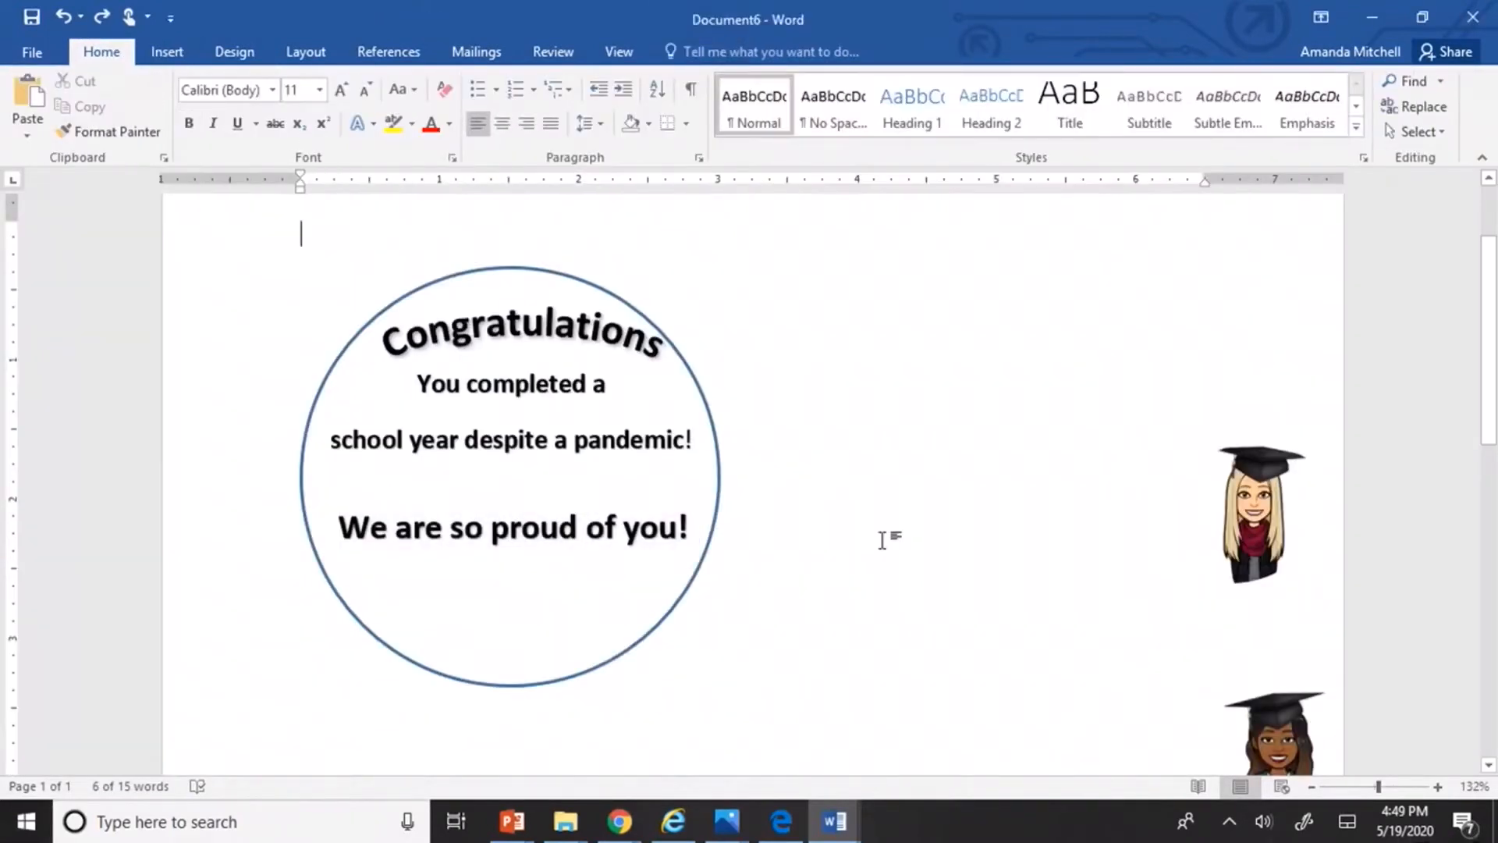
left_click(167, 52)
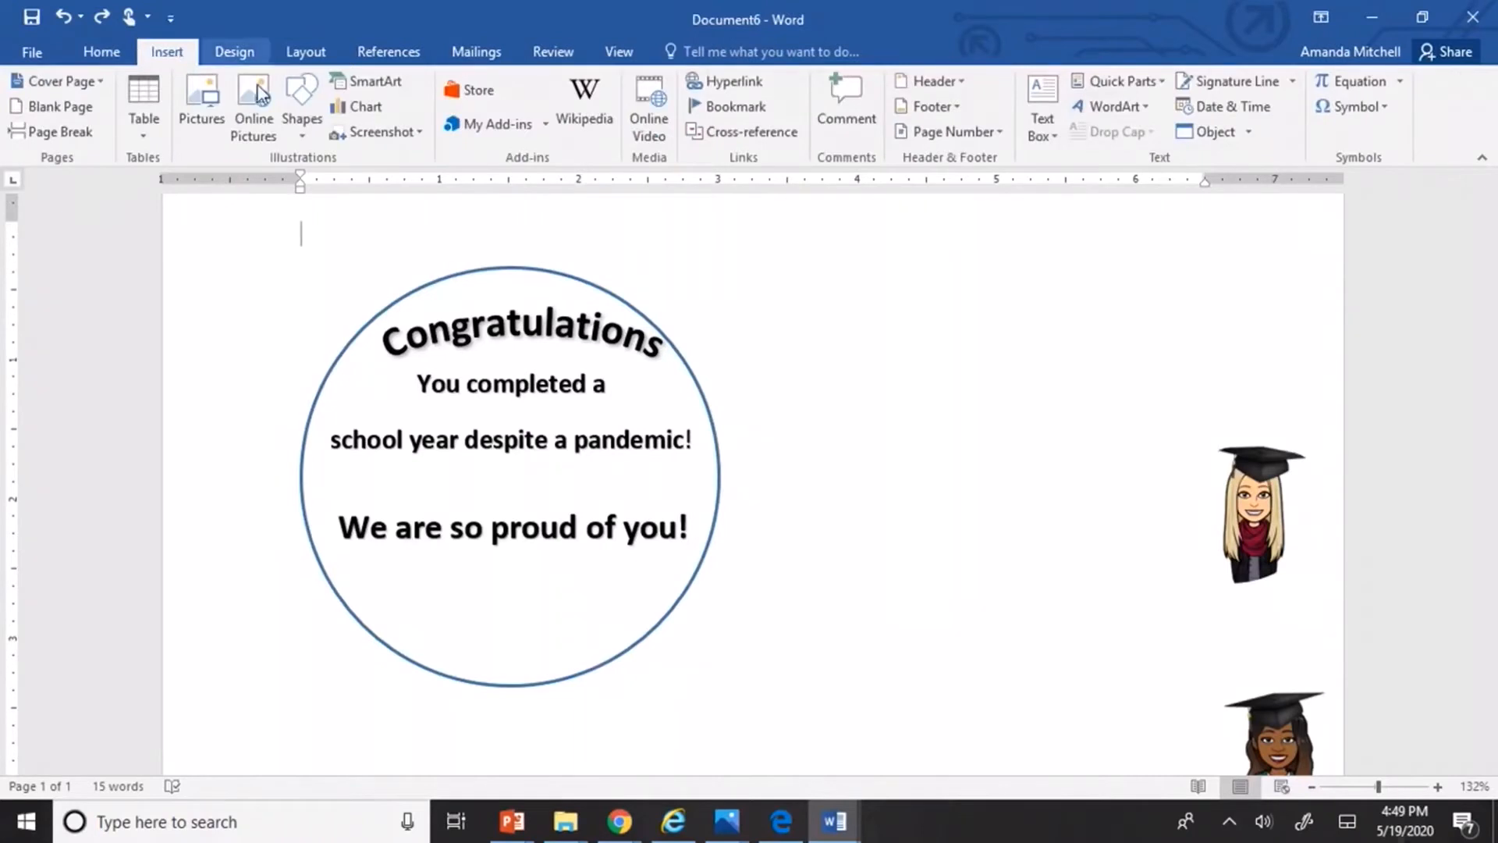
left_click(262, 93)
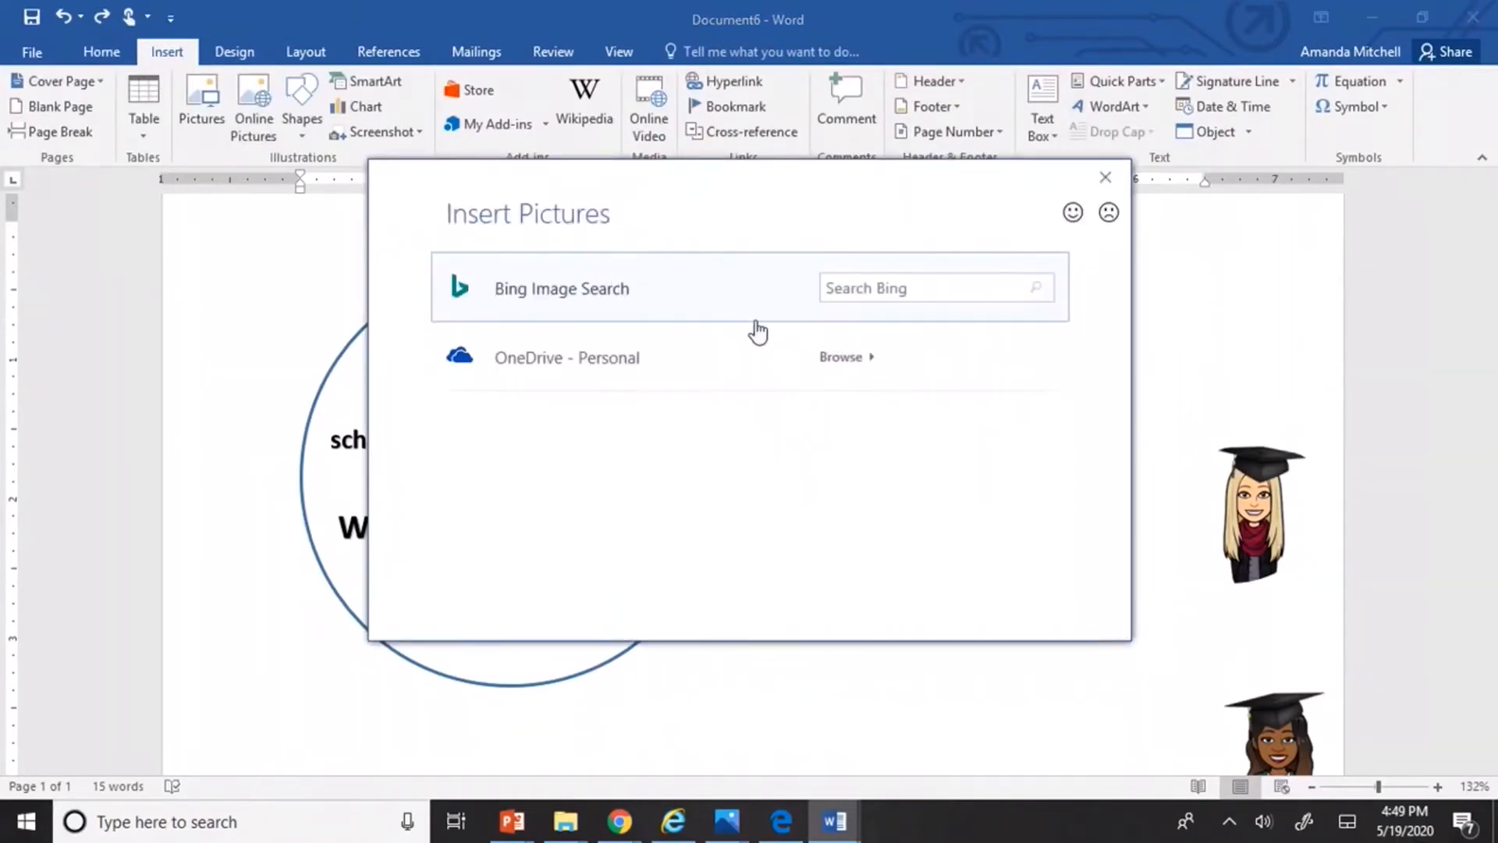
left_click(854, 292)
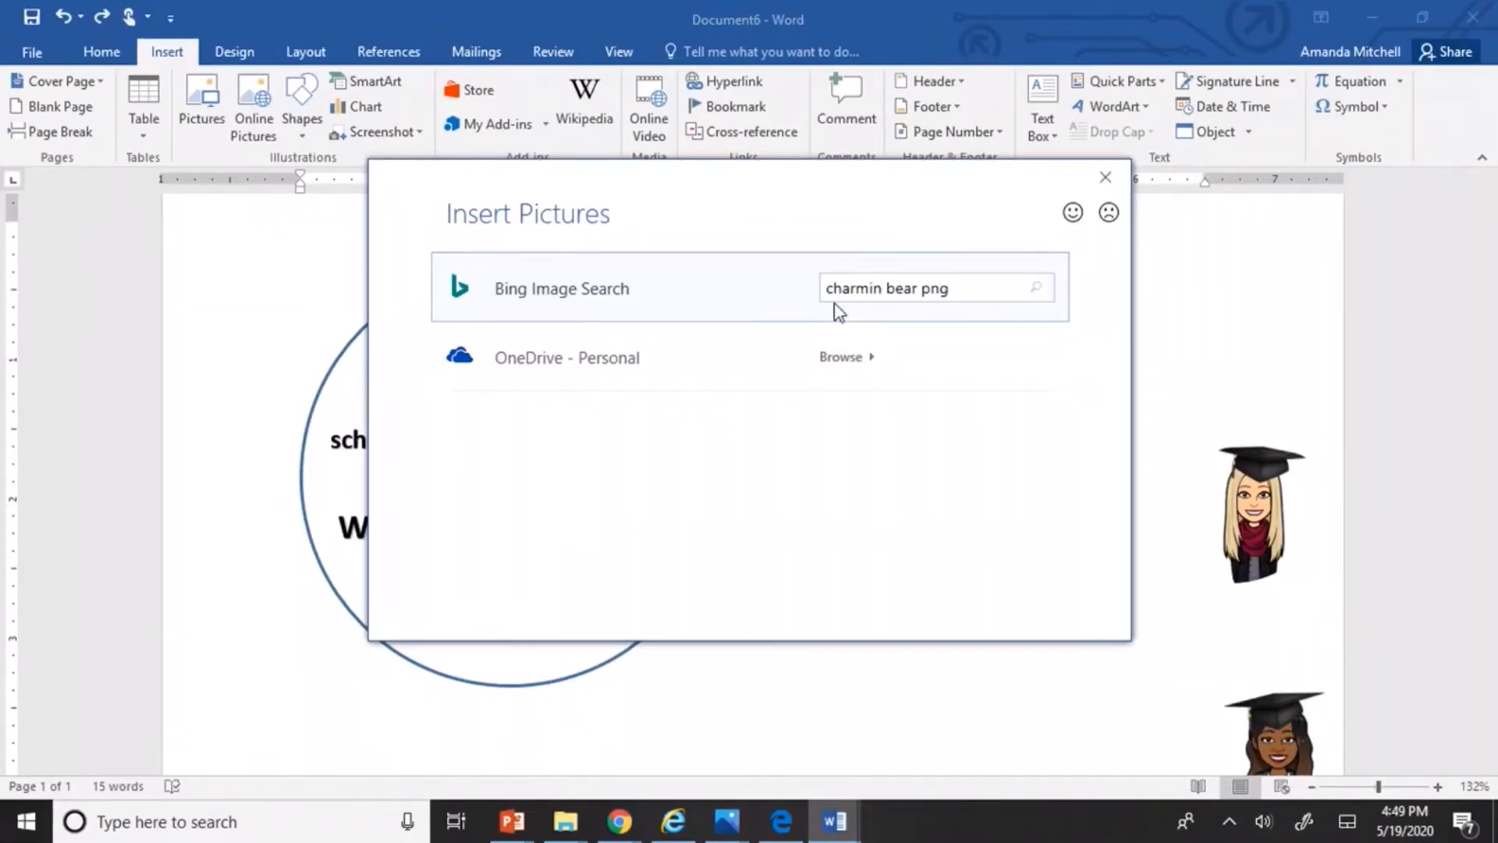
key("Return")
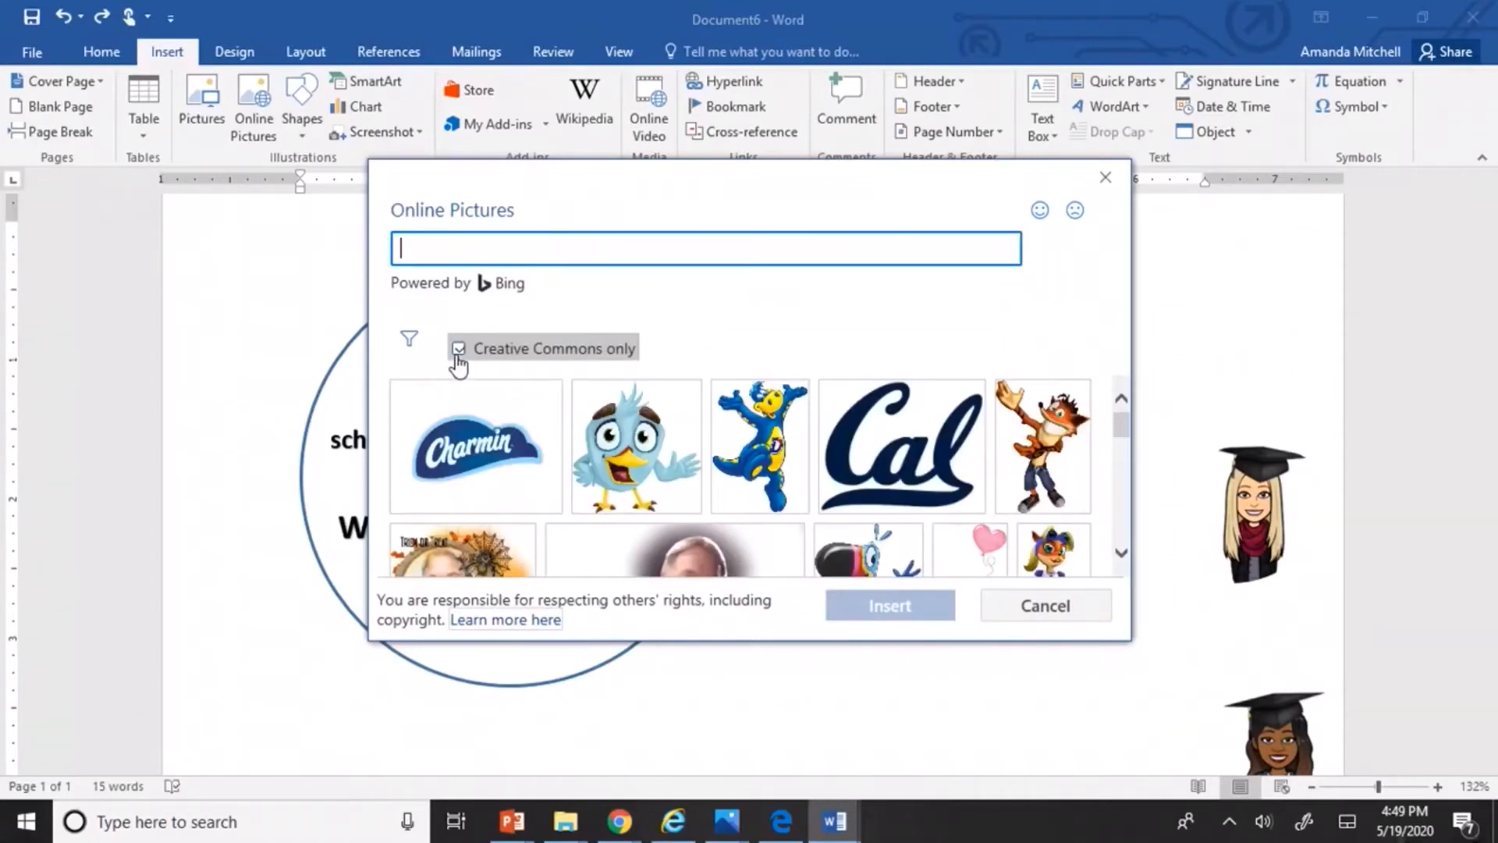
scroll(581, 494, "down", 2)
scroll(579, 494, "down", 4)
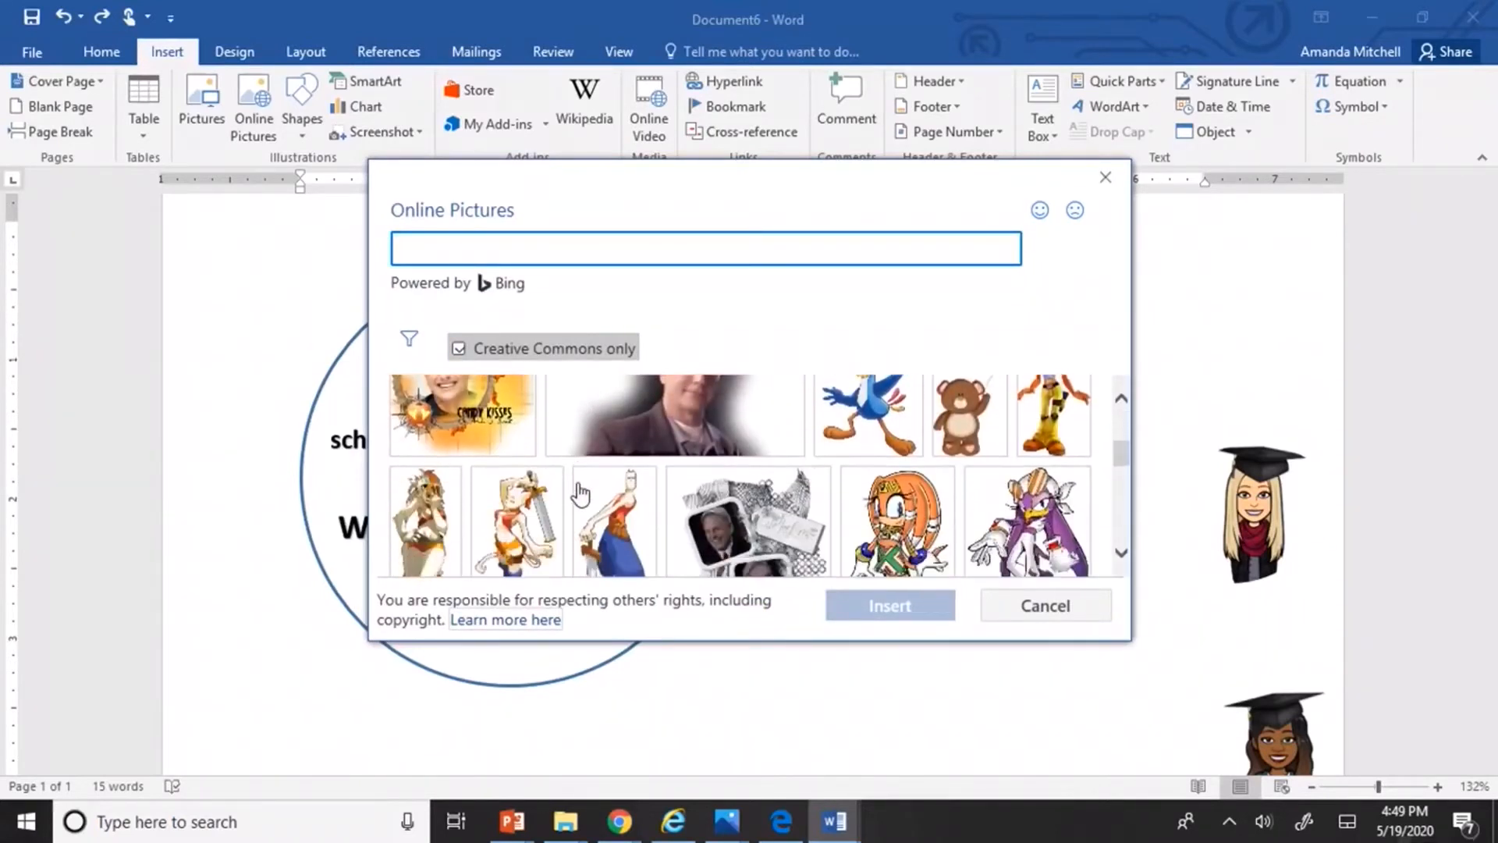
left_click(461, 348)
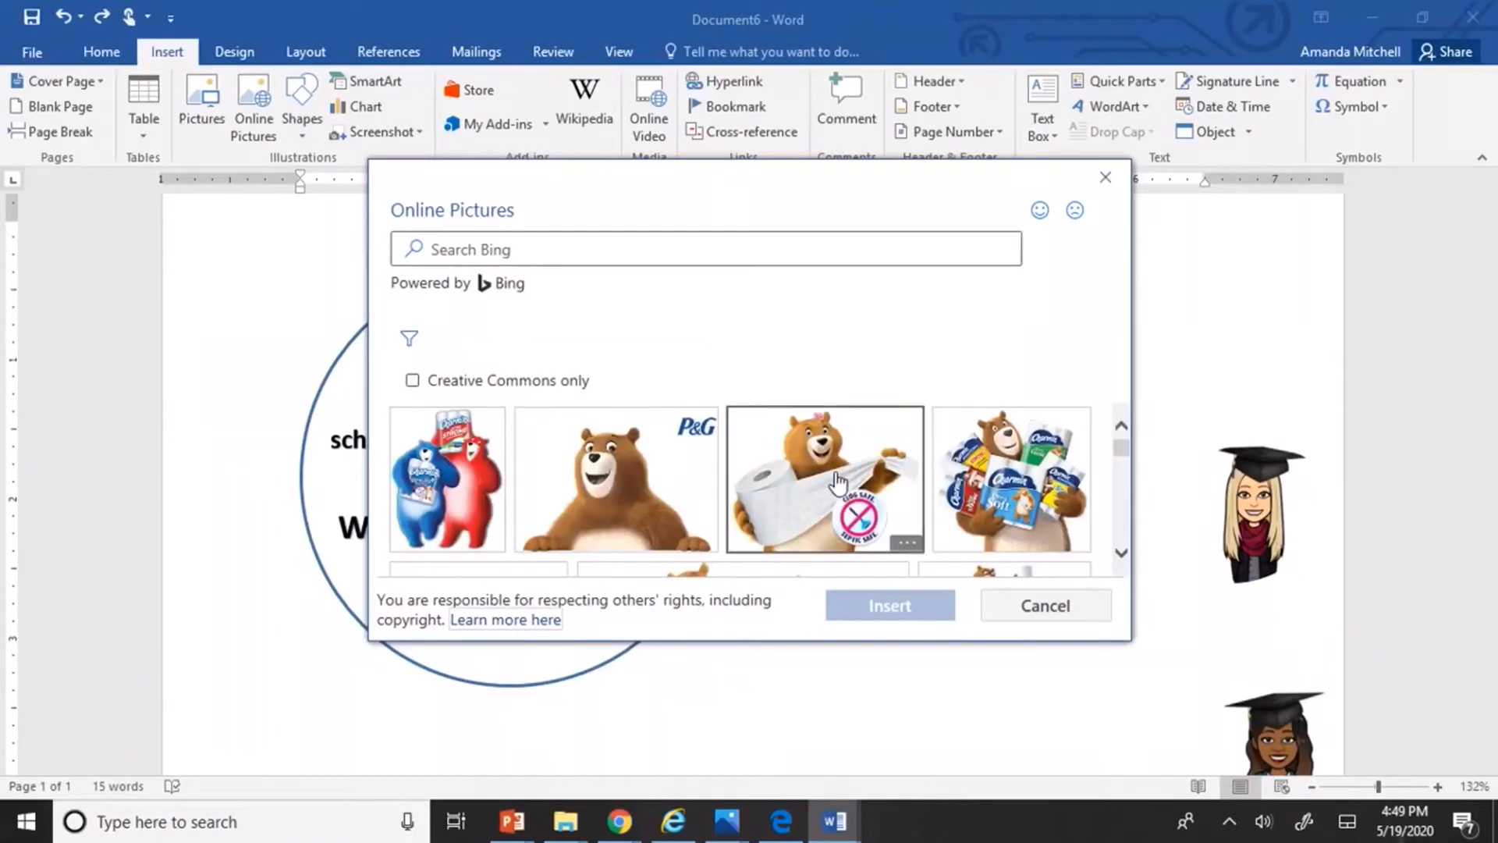
Insert the picture of the bear unrolling toilet paper with the "Clog Safe Septic Safe" badge.
scroll(834, 484, "down", 3)
scroll(837, 484, "down", 1)
scroll(837, 484, "up", 1)
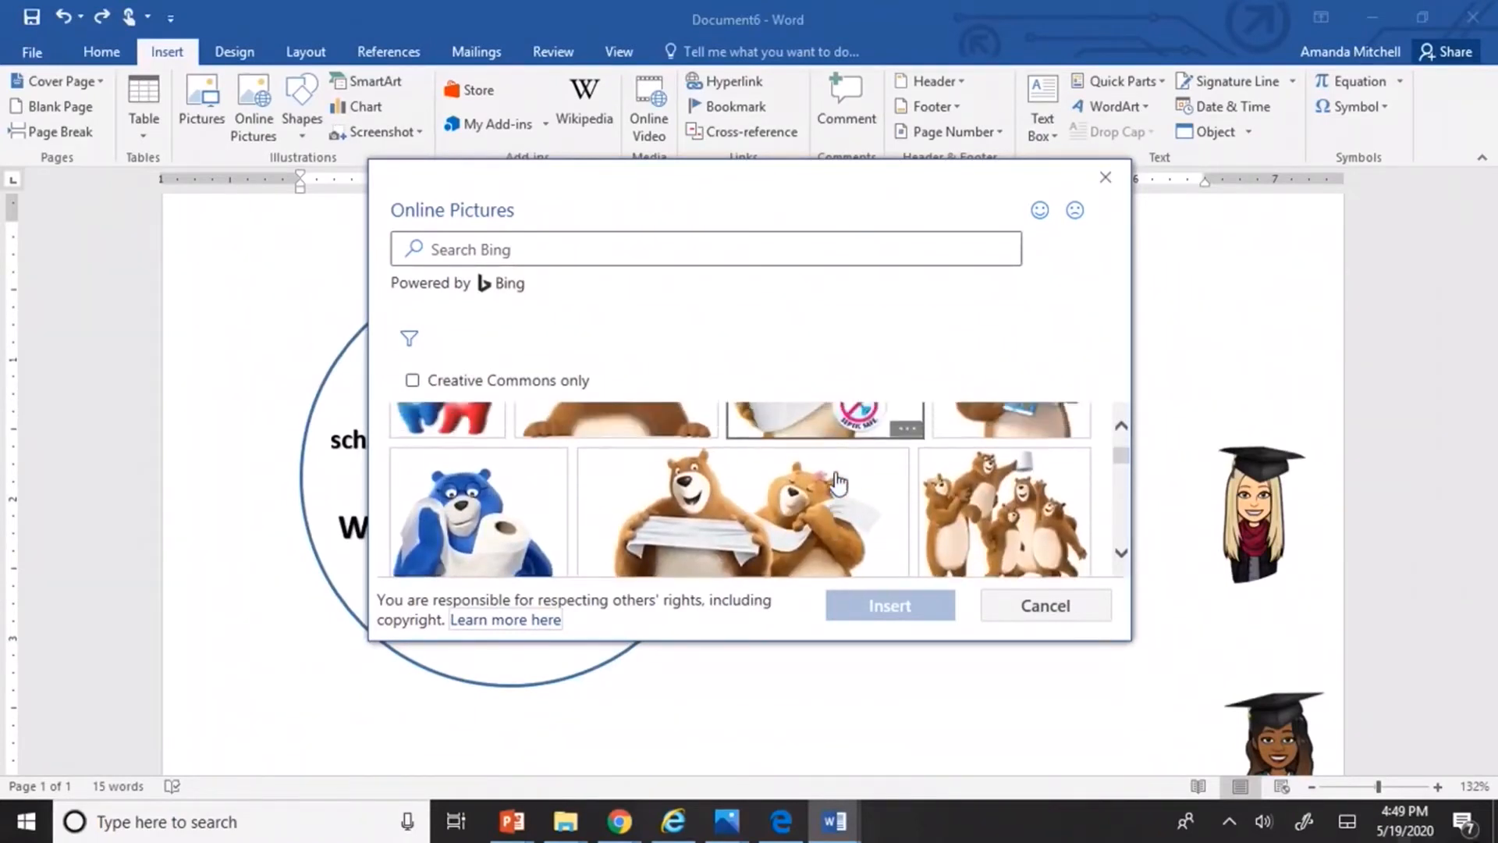
scroll(837, 484, "down", 1)
scroll(837, 484, "down", 1)
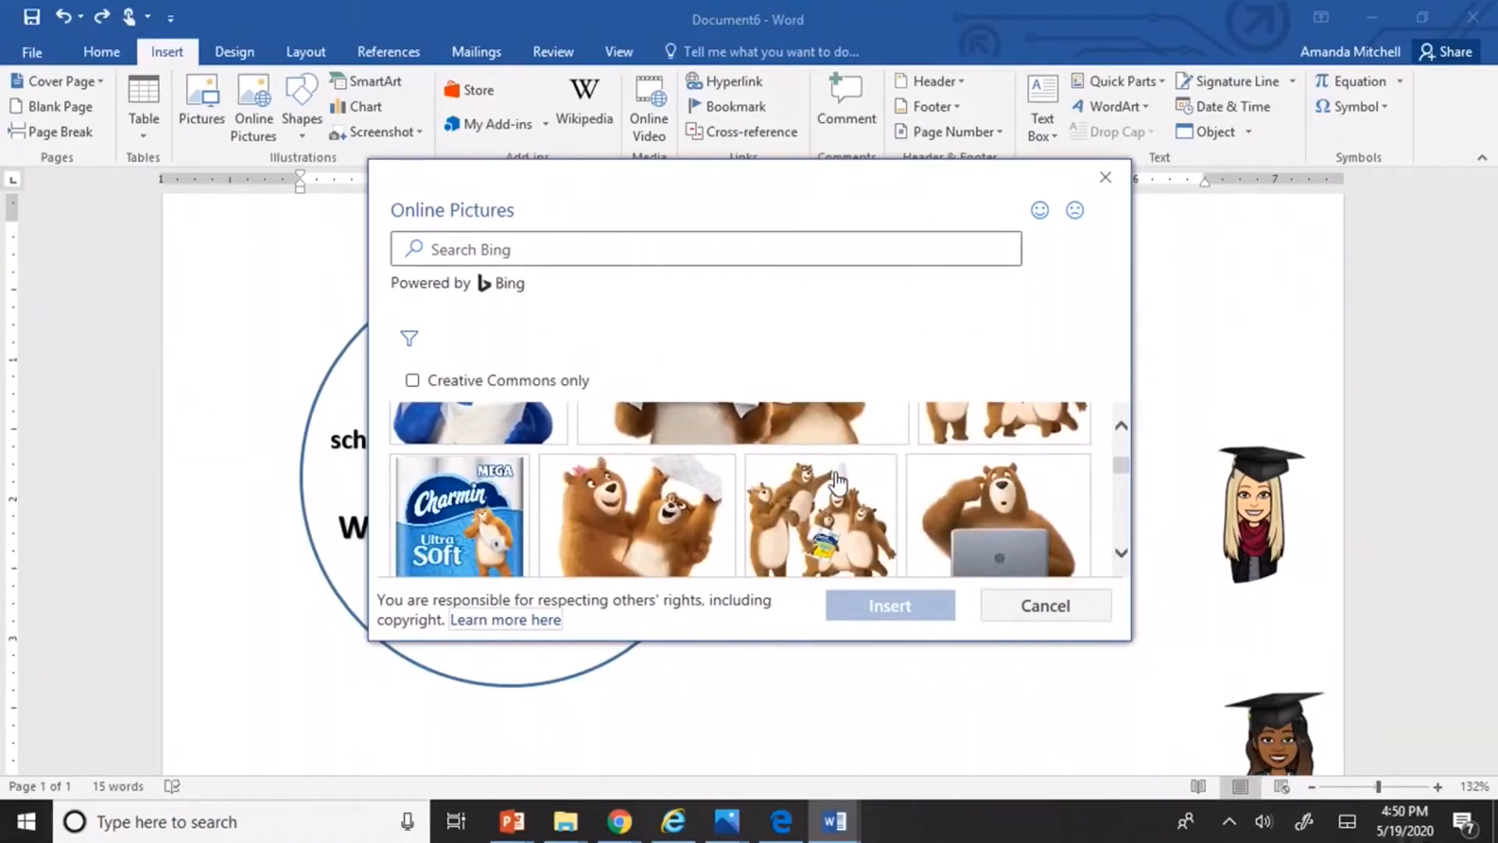
scroll(837, 482, "up", 3)
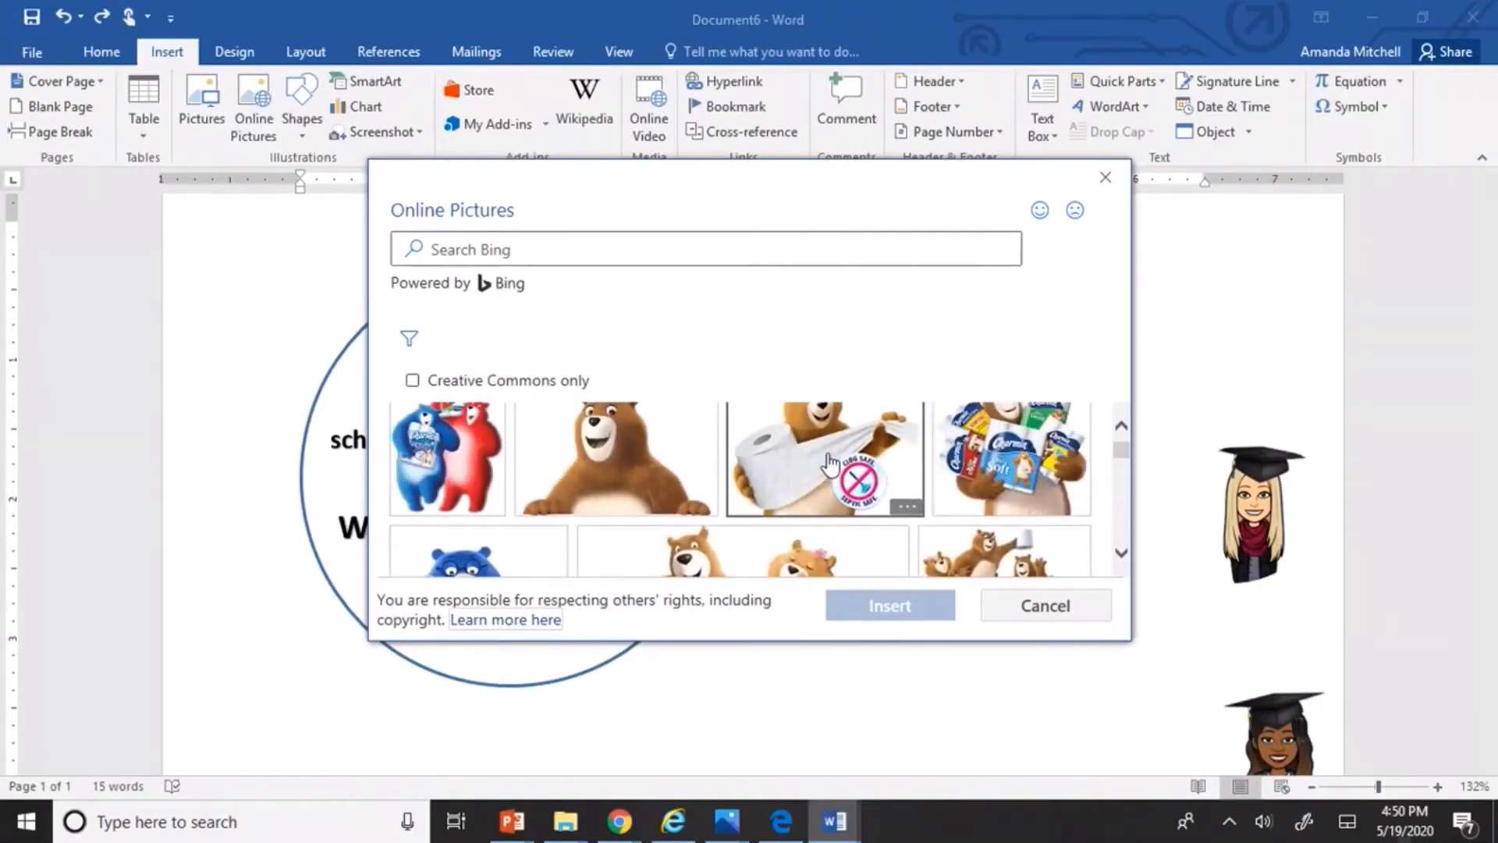
scroll(829, 464, "up", 1)
right_click(830, 465)
key("Escape")
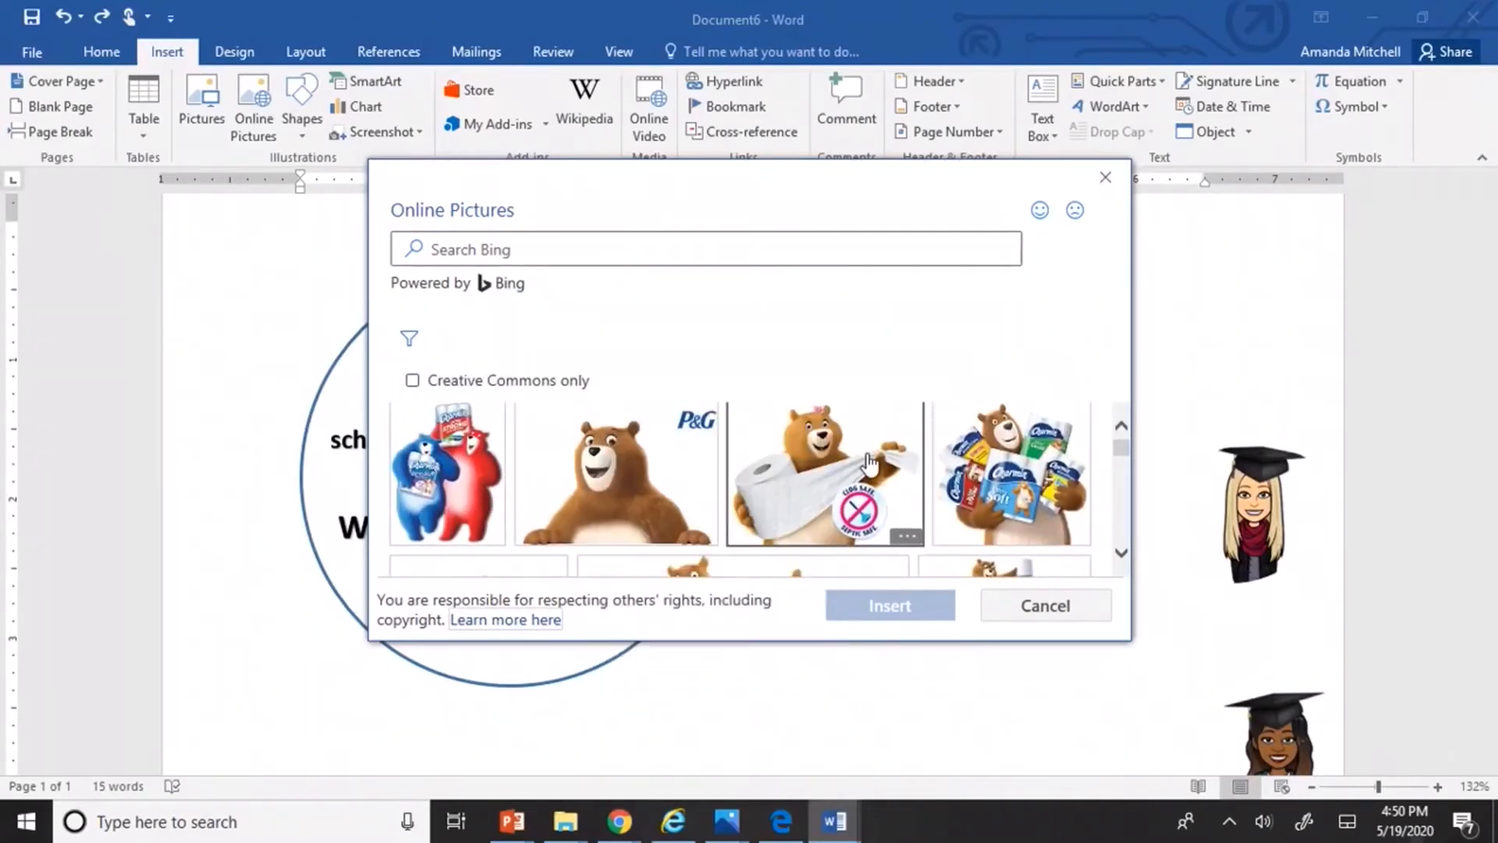
left_click(829, 464)
left_click(894, 613)
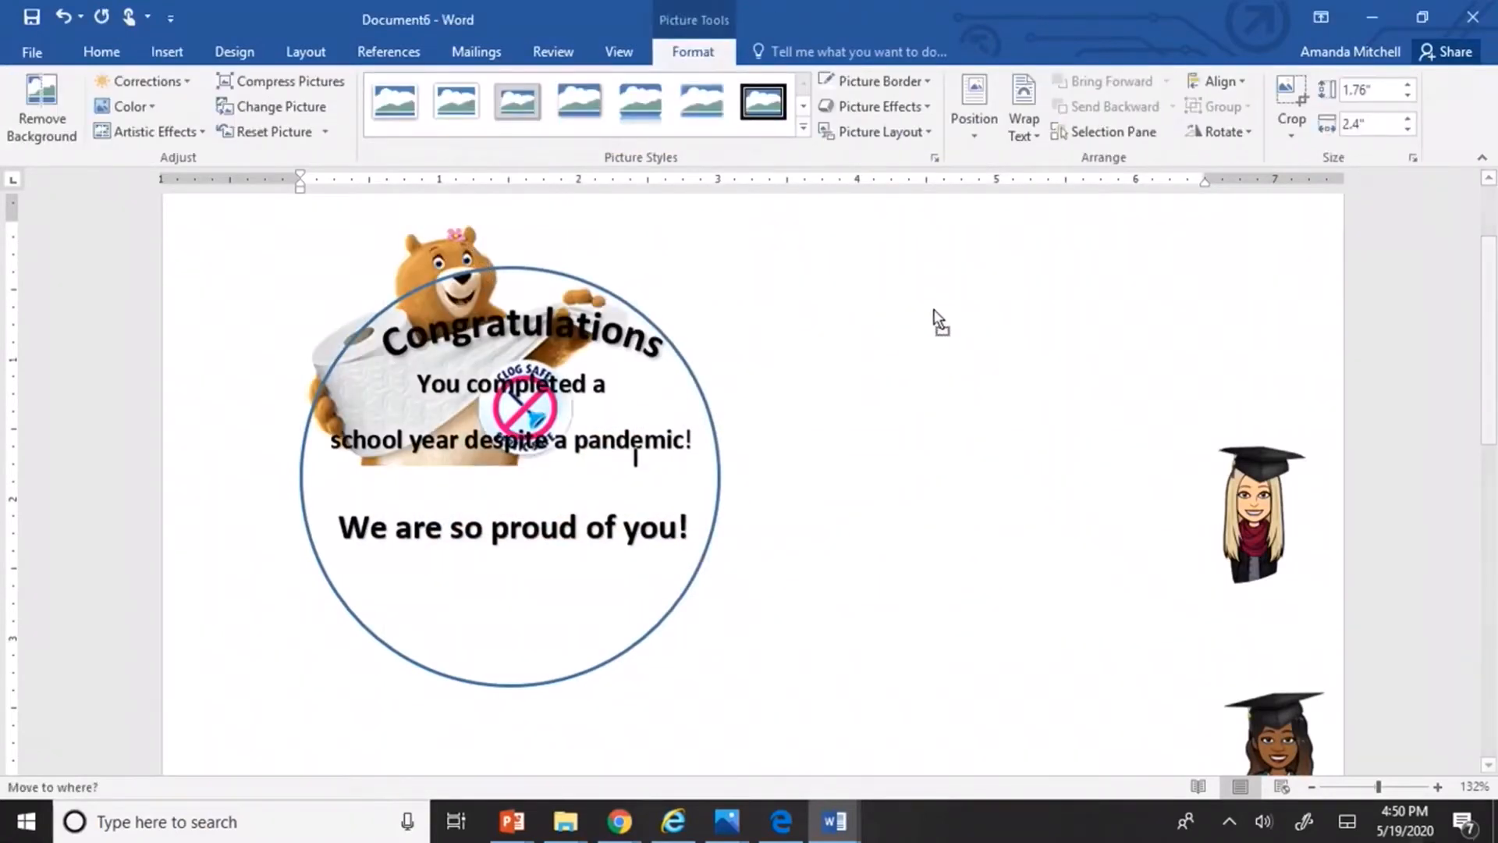
Set the bear picture's text wrapping to Behind Text and move it to the blank area right of the circle.
left_click(668, 246)
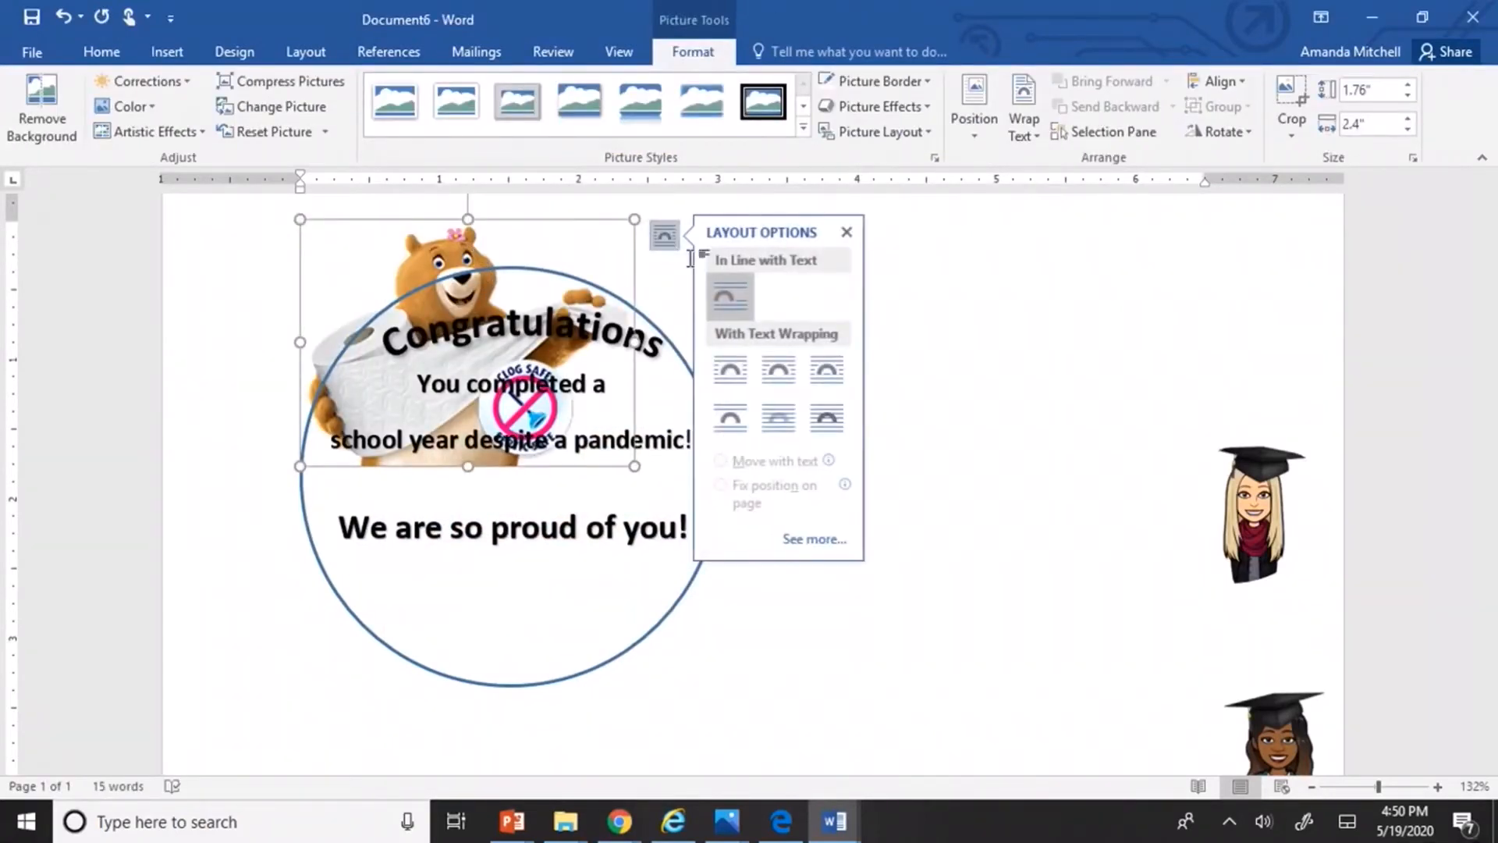
left_click(770, 420)
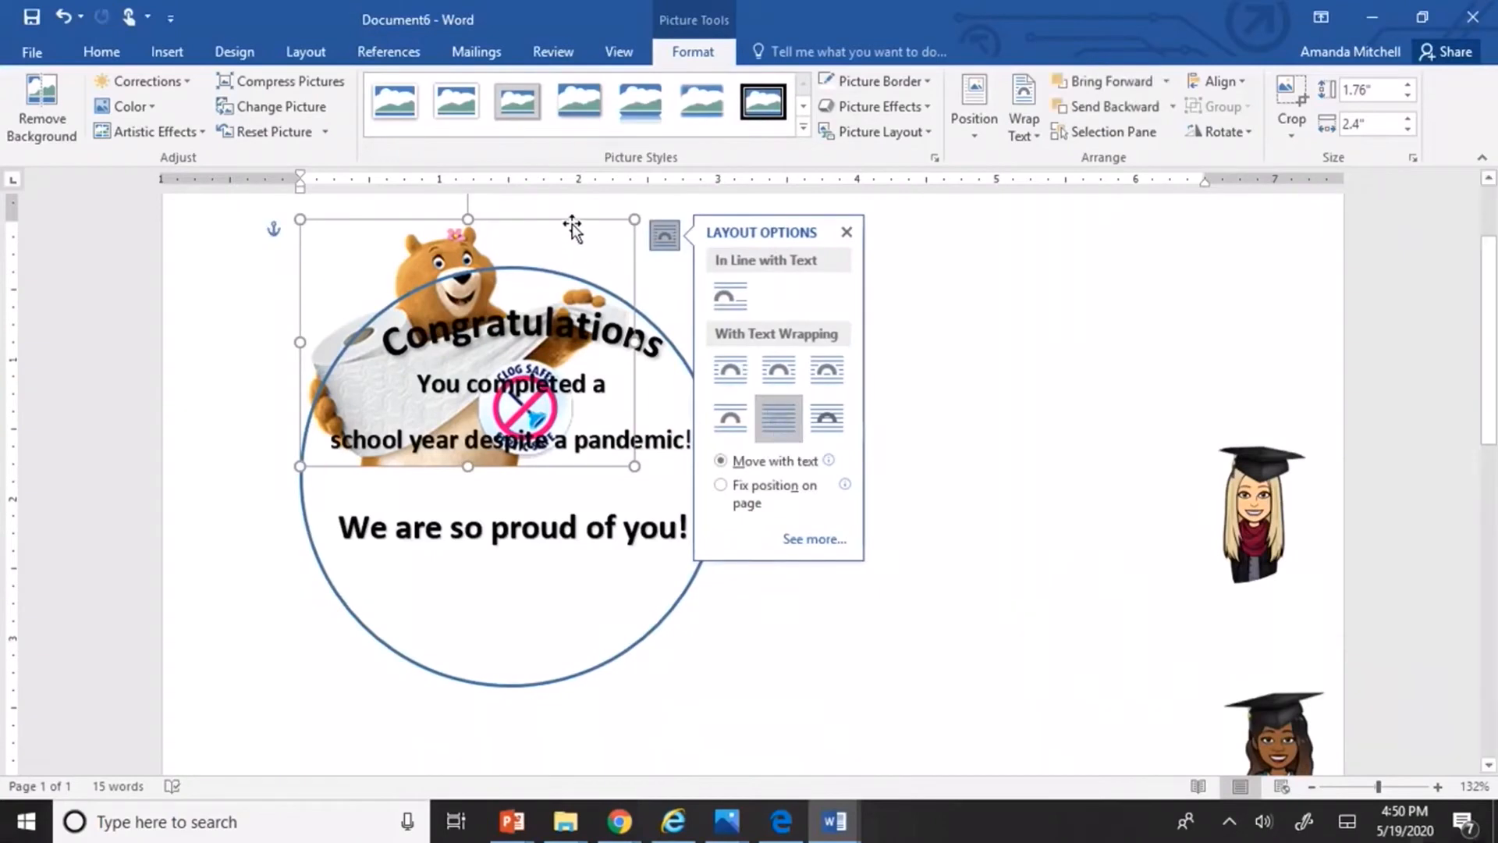
left_click_drag(571, 228, 1032, 369)
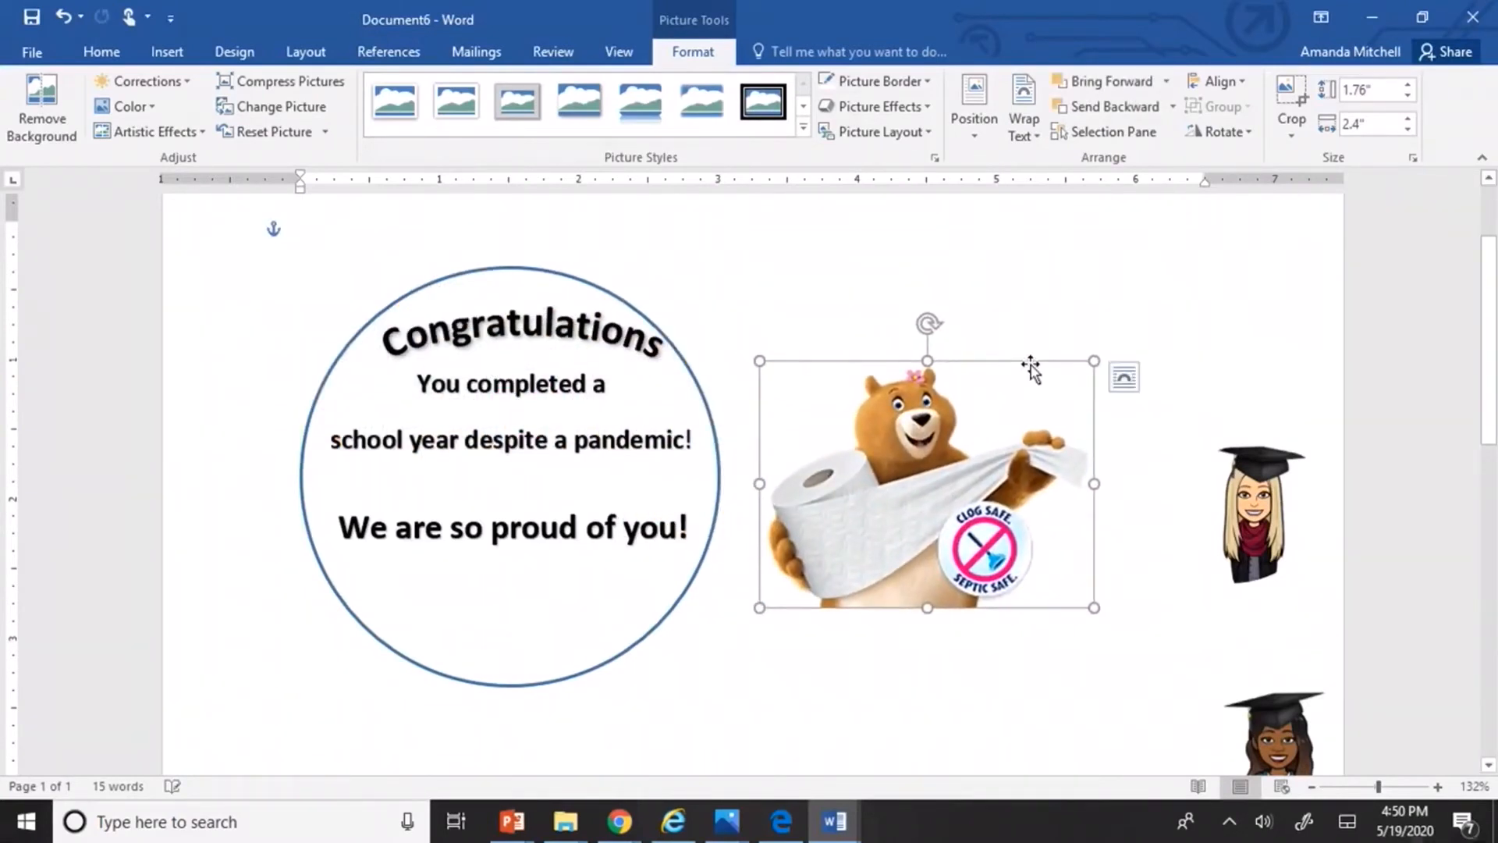
Shrink the bear picture to about 0.83 by 1.14 inches and crop it to an oval shape.
left_click_drag(1070, 589, 895, 460)
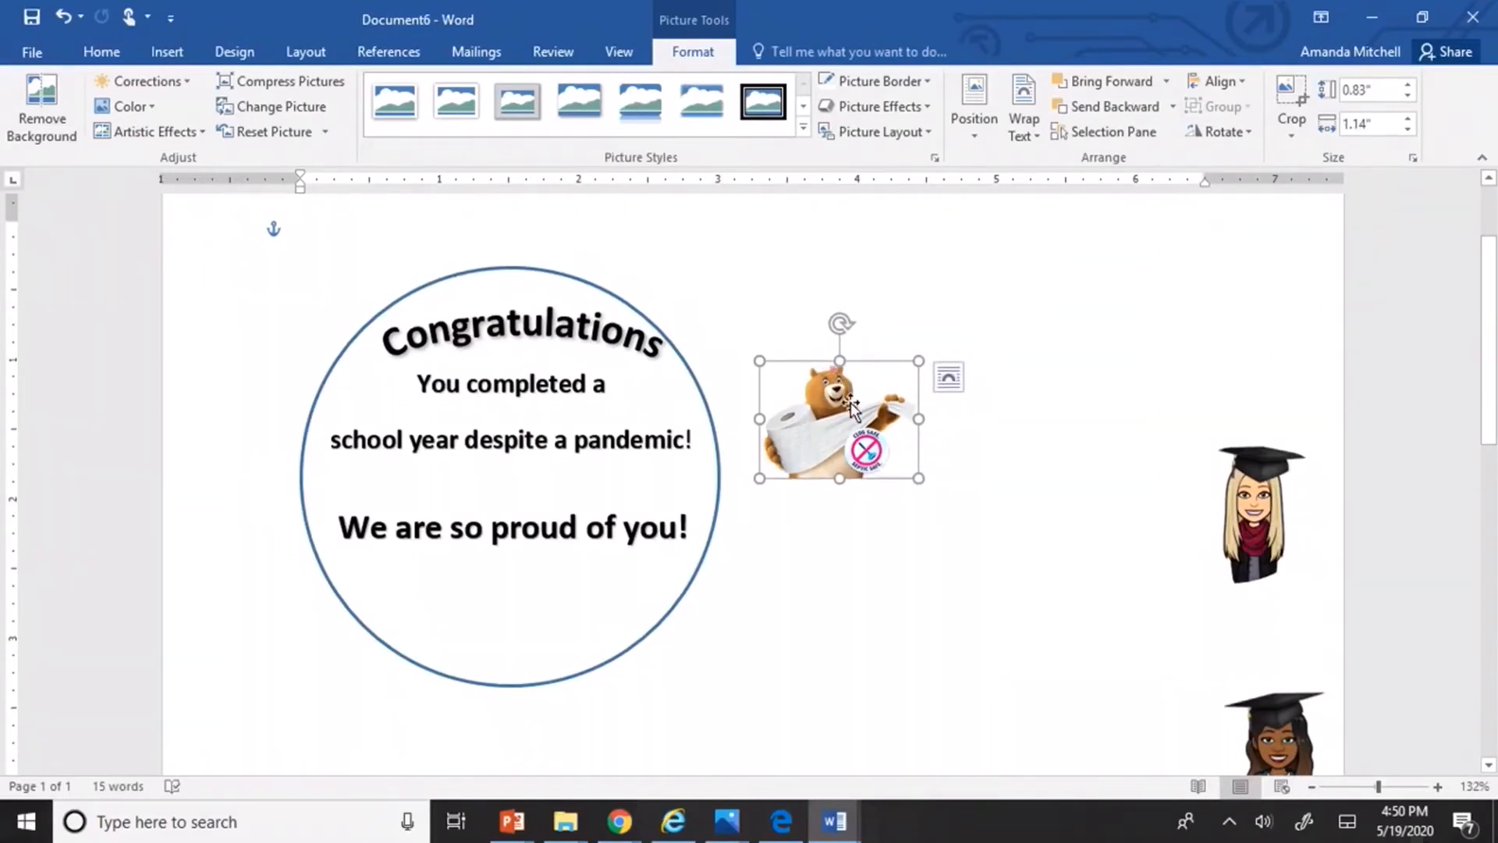
left_click(1291, 97)
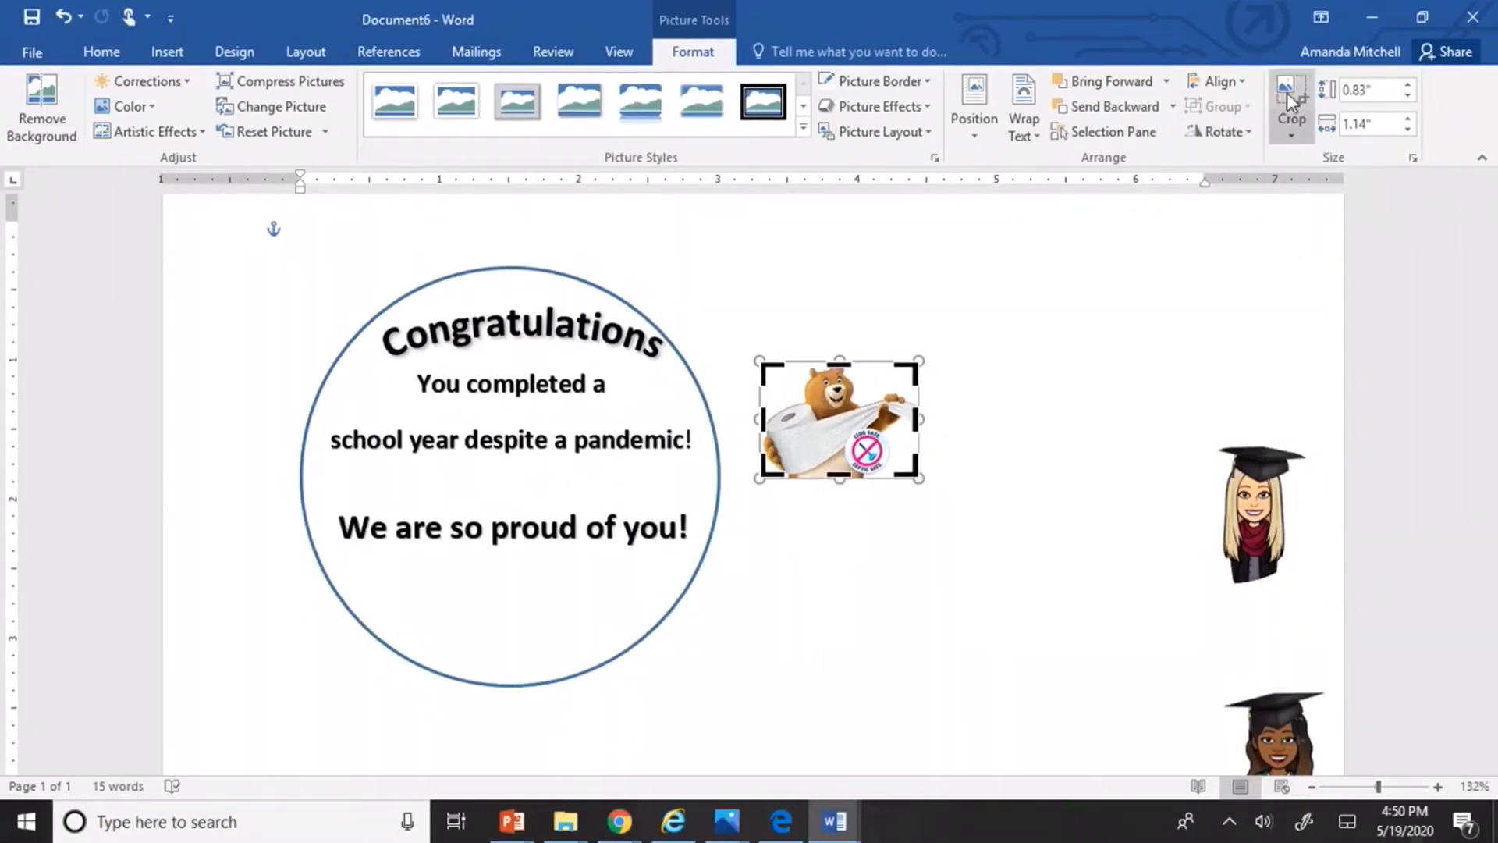
left_click(1294, 139)
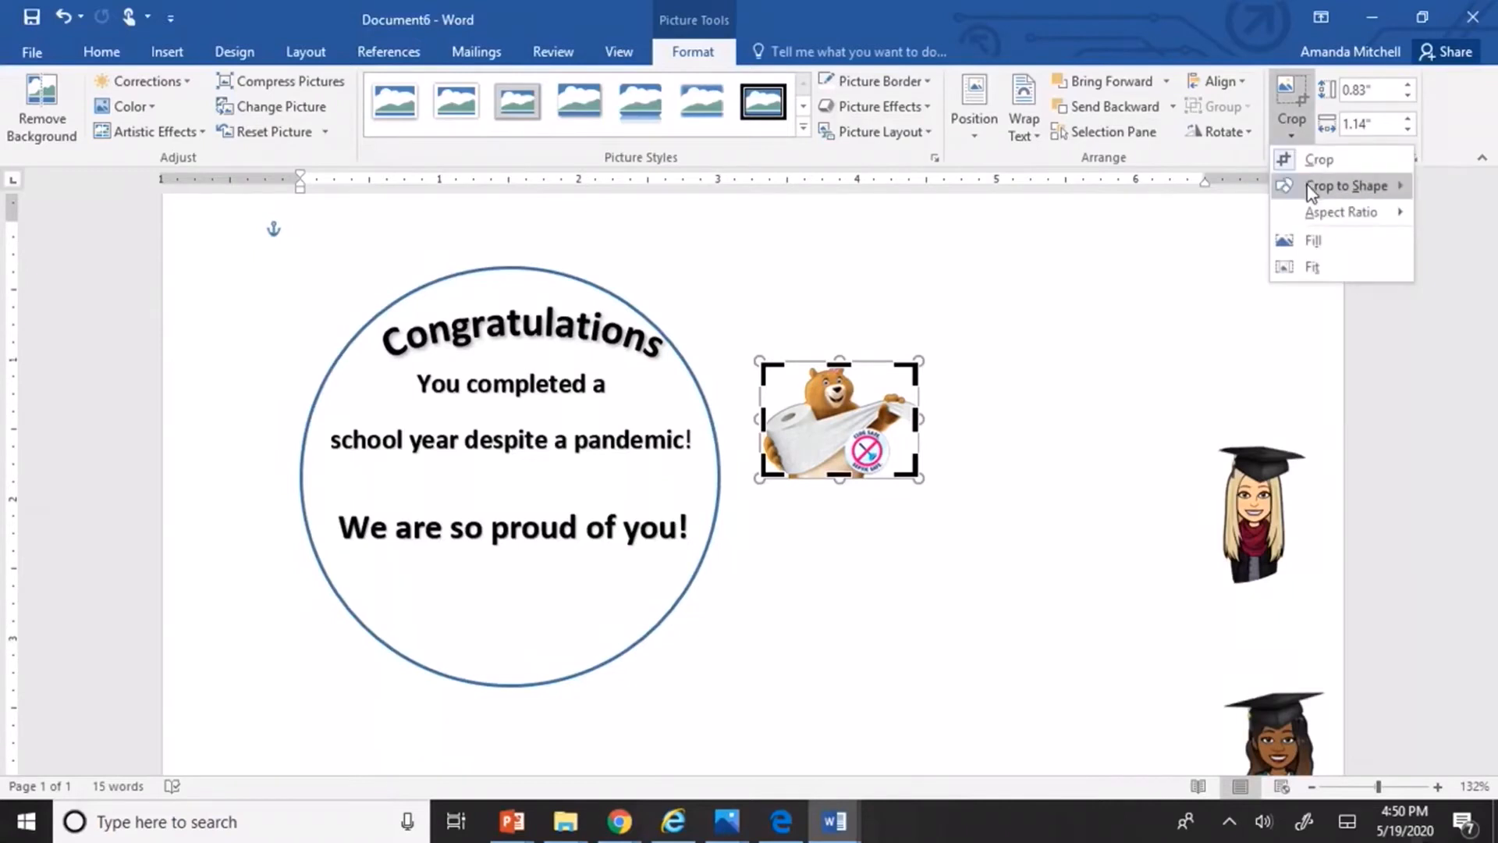
mouse_move(1311, 192)
left_click(998, 256)
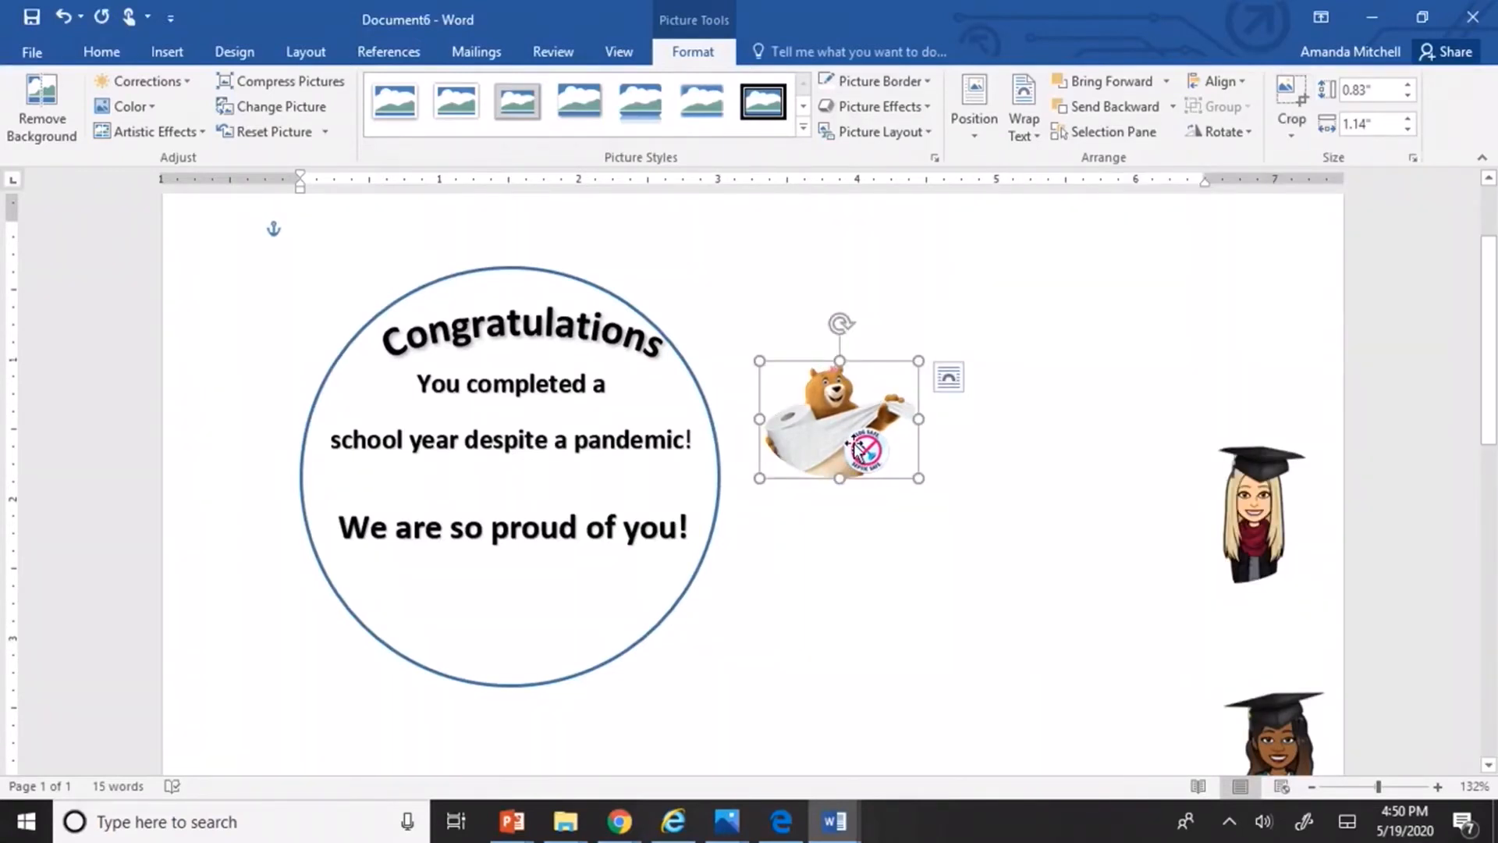
Move the bear picture to the bottom of the circle and crop its lower edge to a height of about 0.76 inches.
left_click_drag(856, 446, 523, 662)
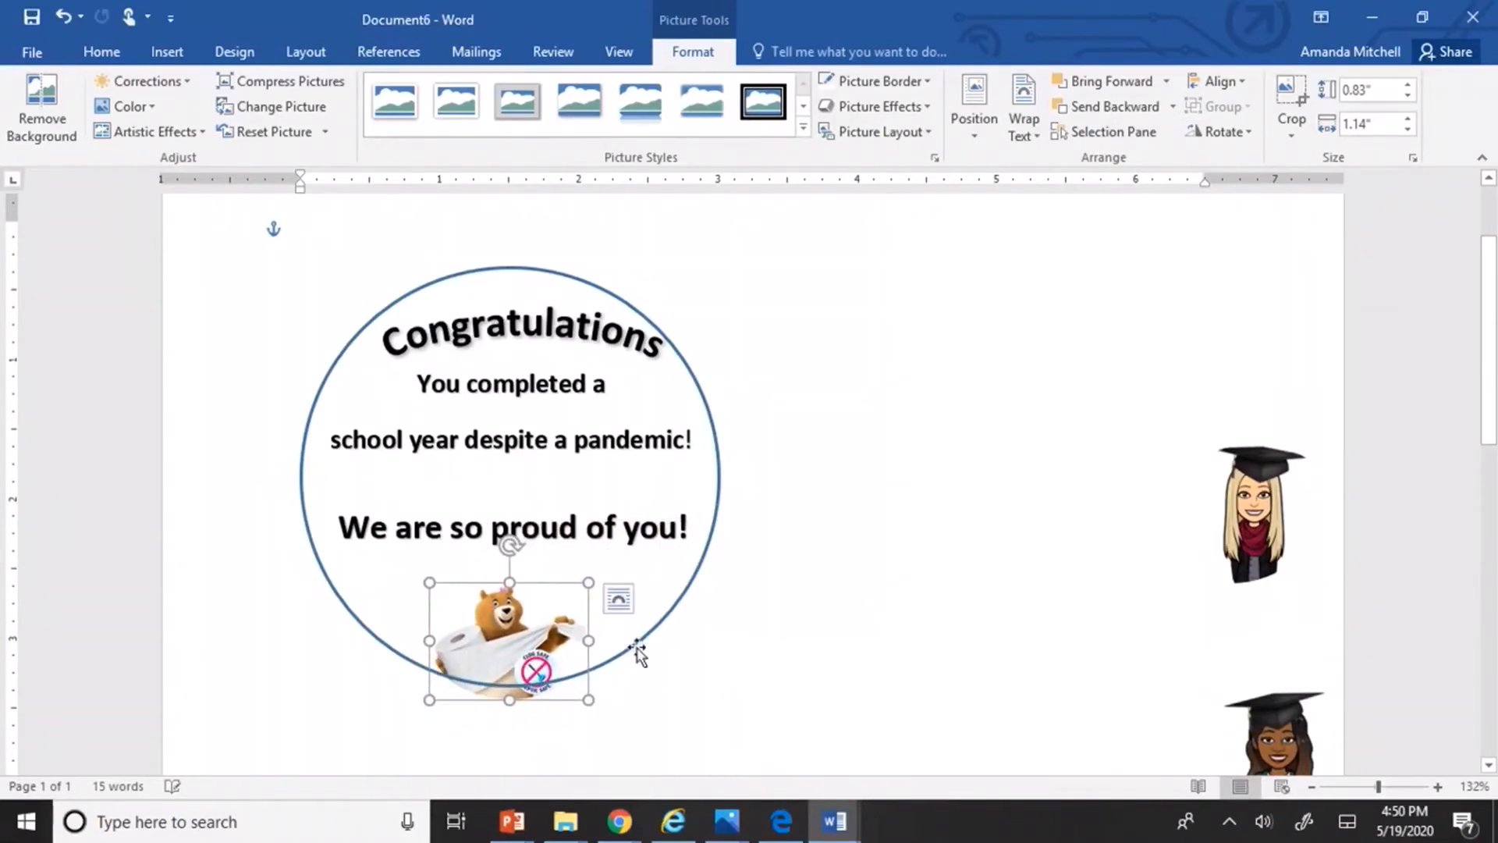
left_click(1299, 94)
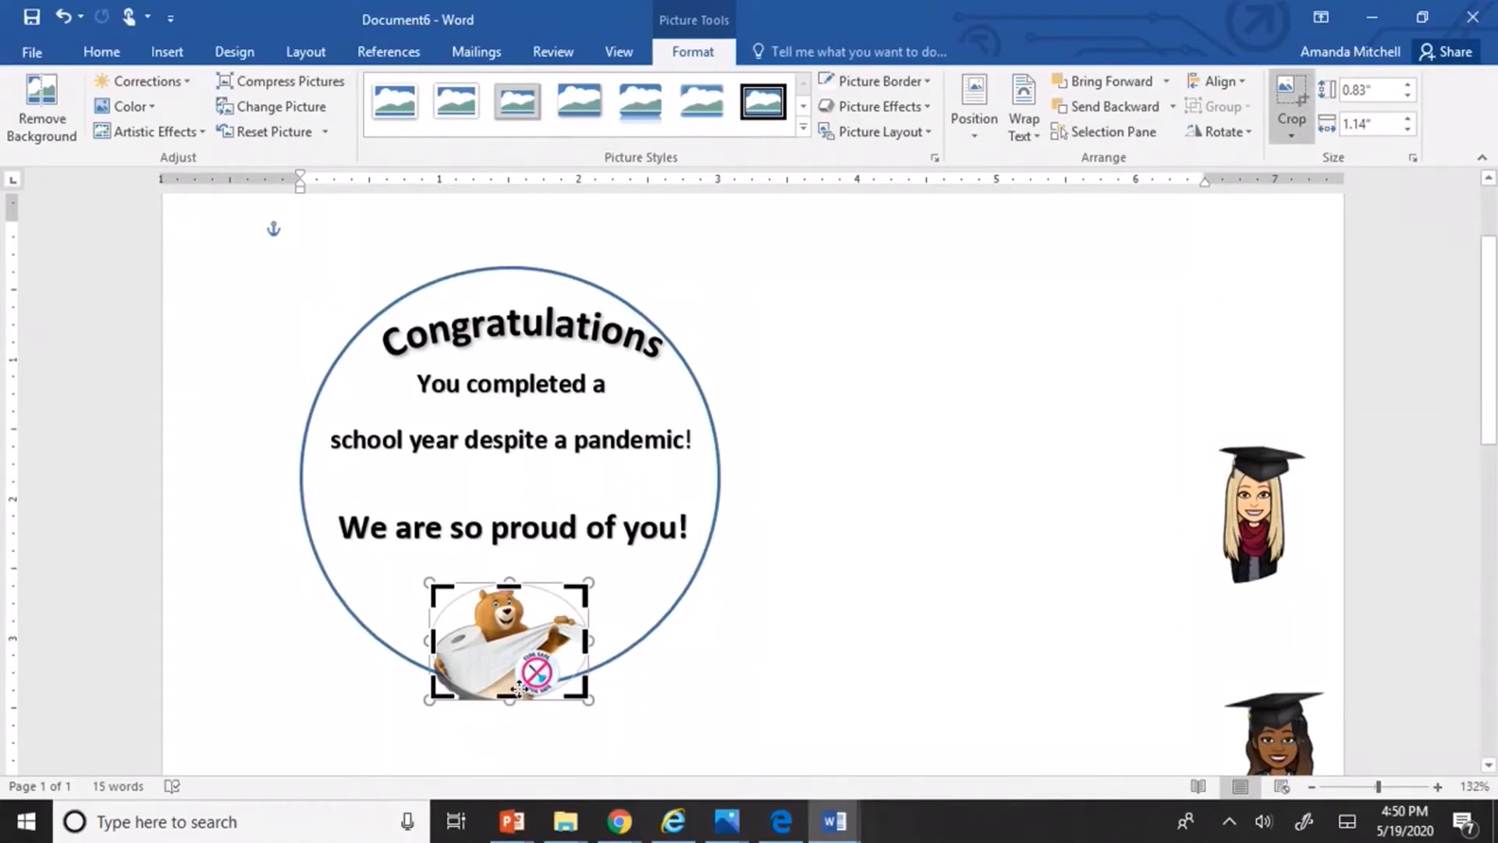
left_click_drag(511, 700, 516, 688)
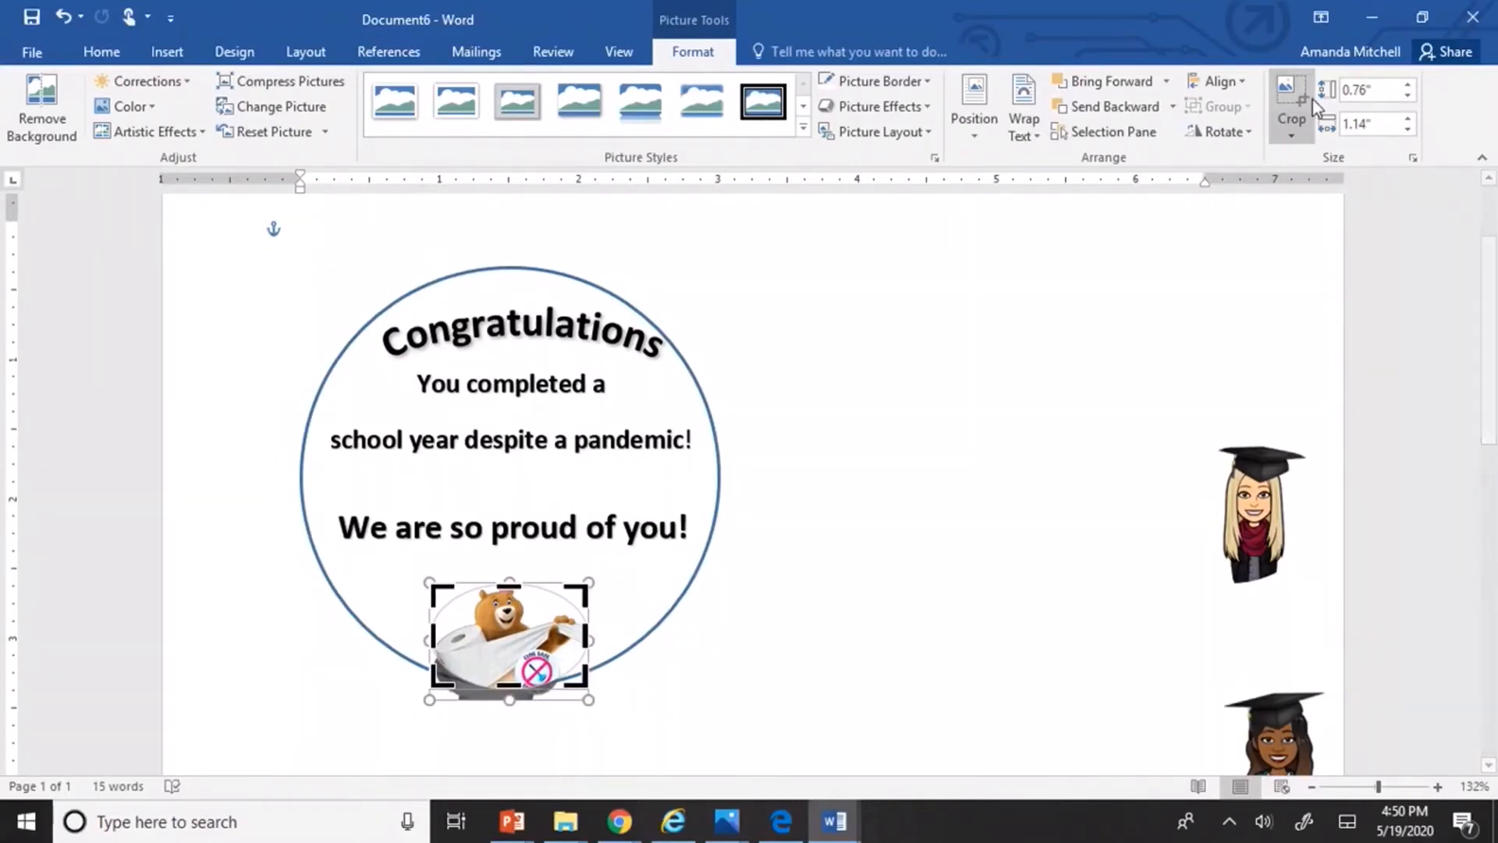
left_click(1292, 100)
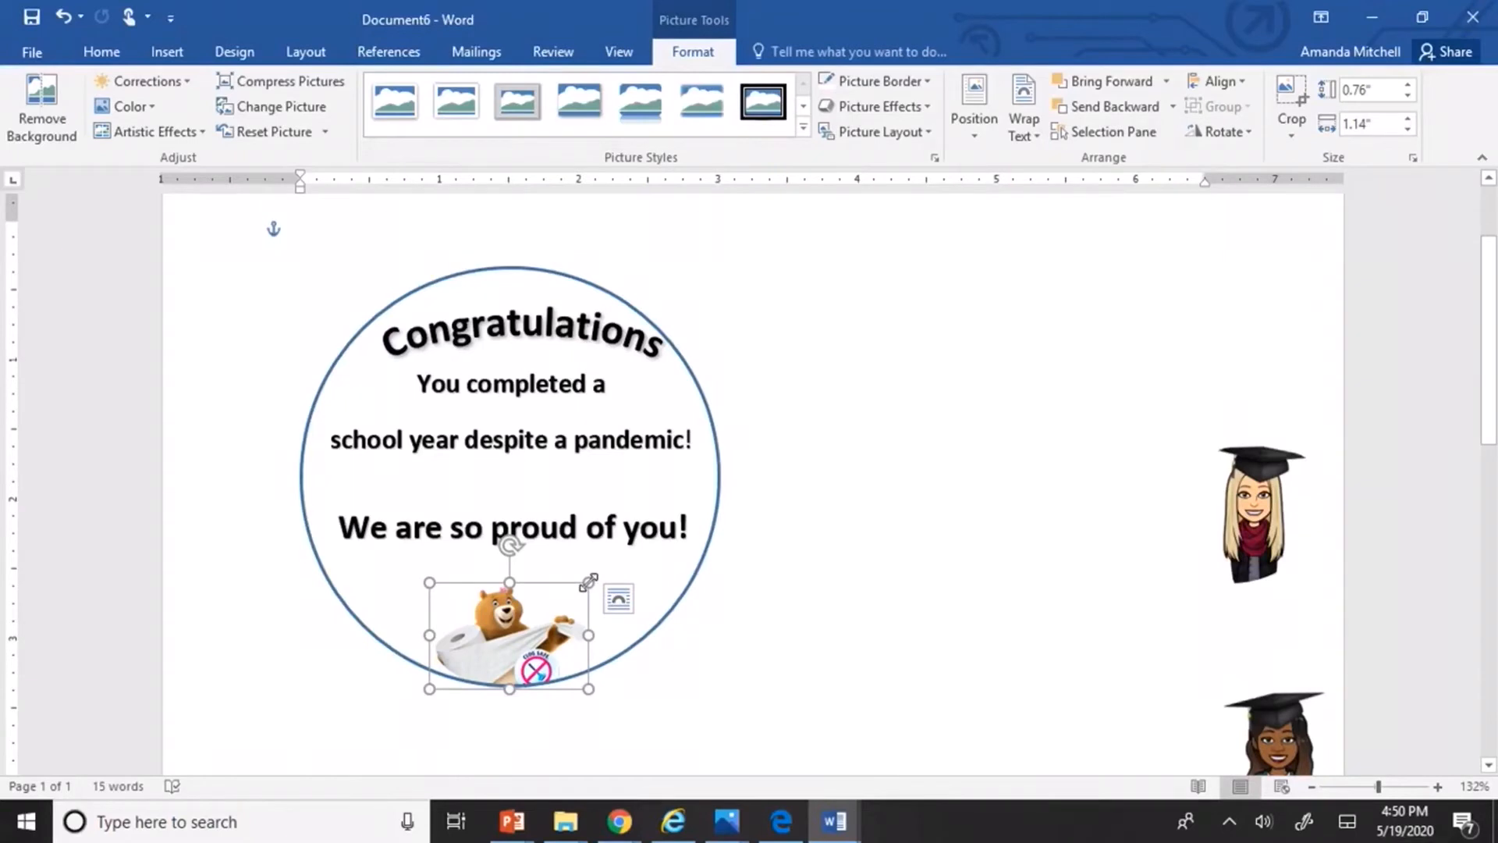
Copy the graduation cap from the blonde graduate and paste the copy into the document.
left_click(1242, 466)
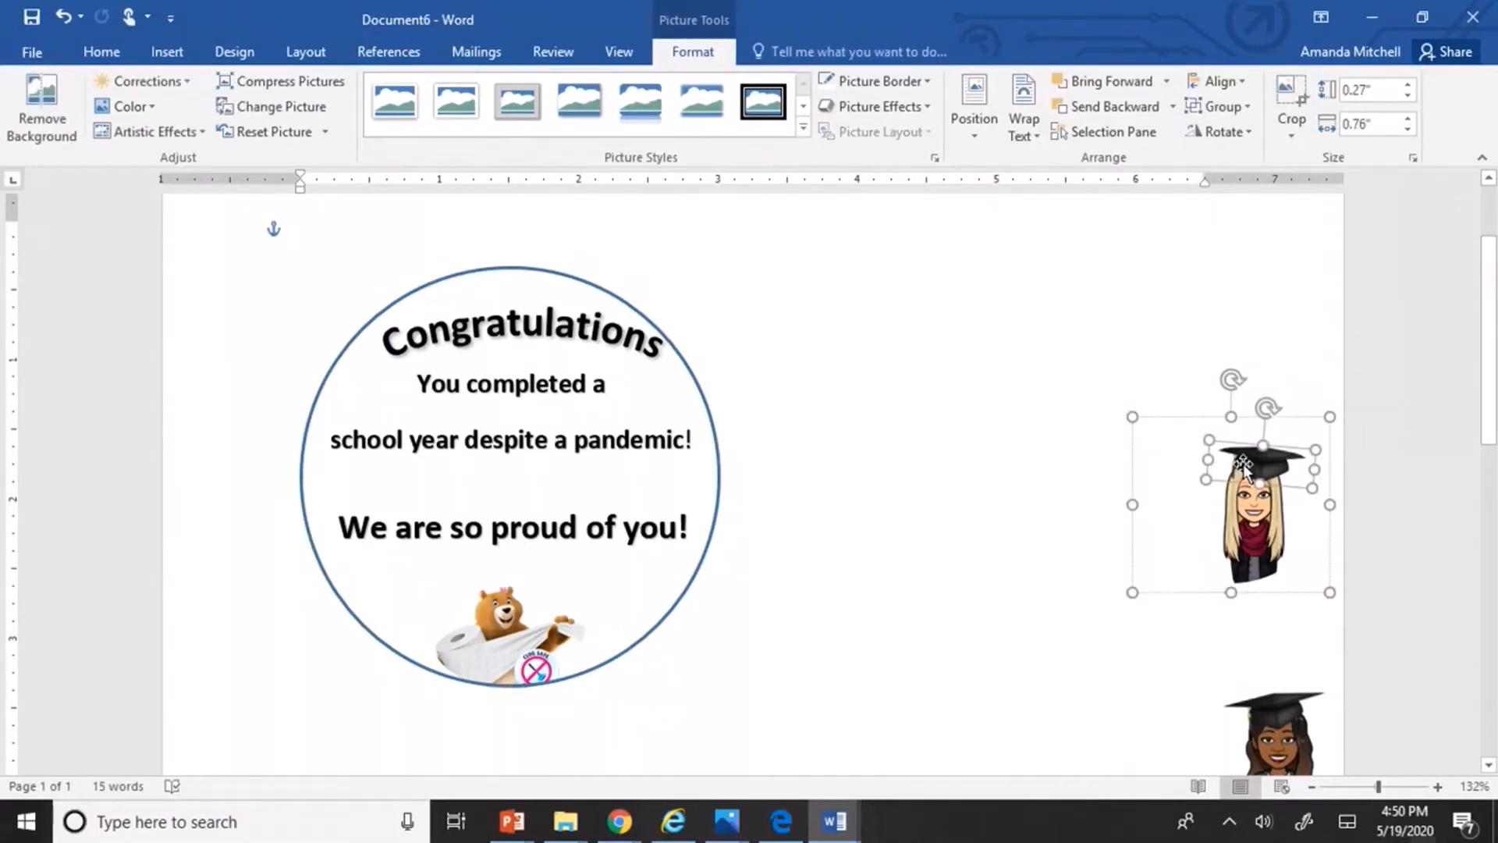
right_click(1243, 465)
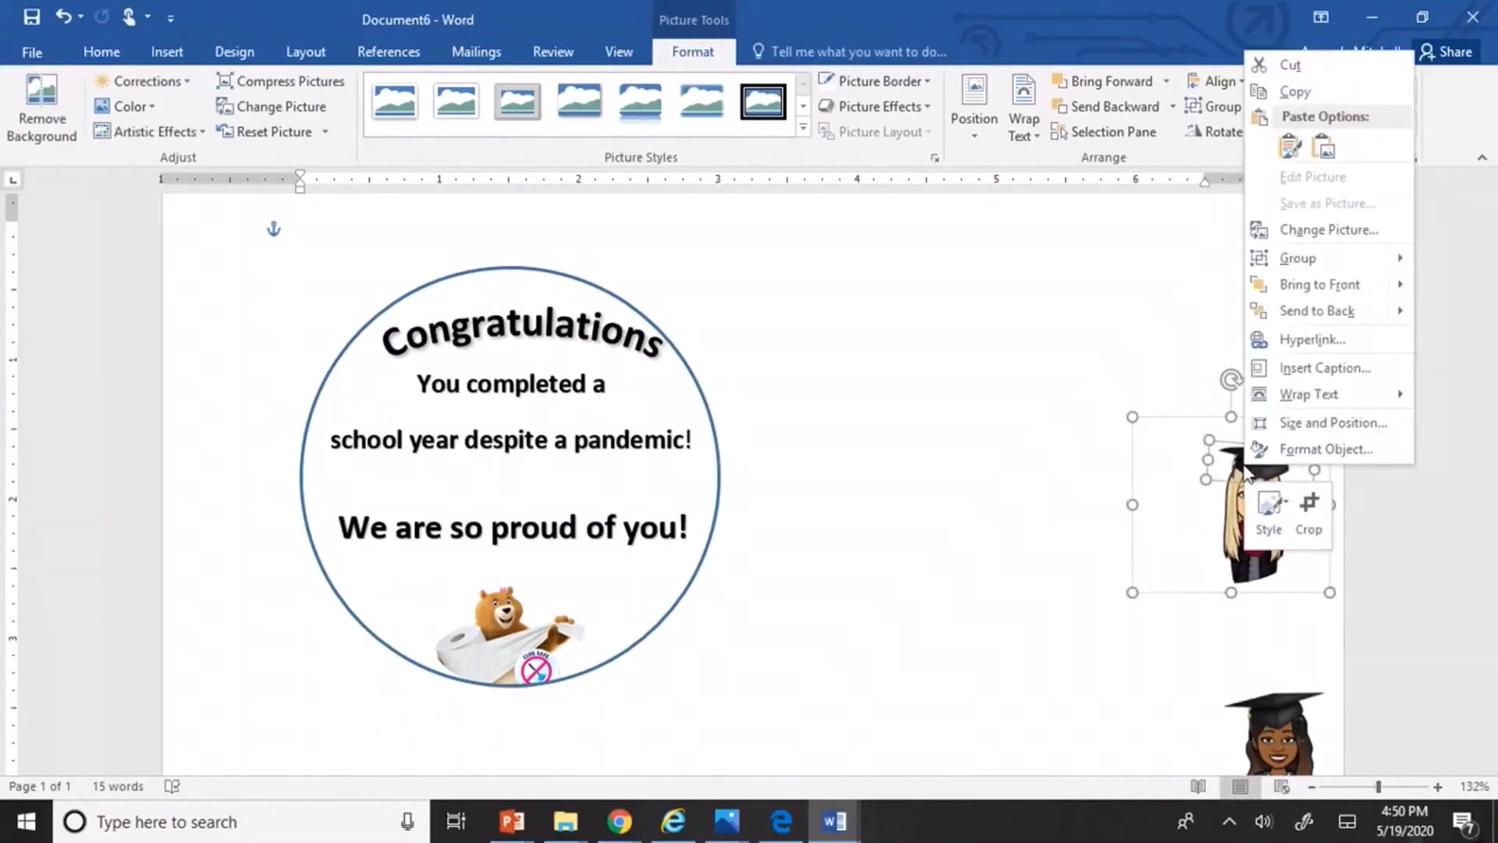
left_click(1294, 92)
left_click(942, 305)
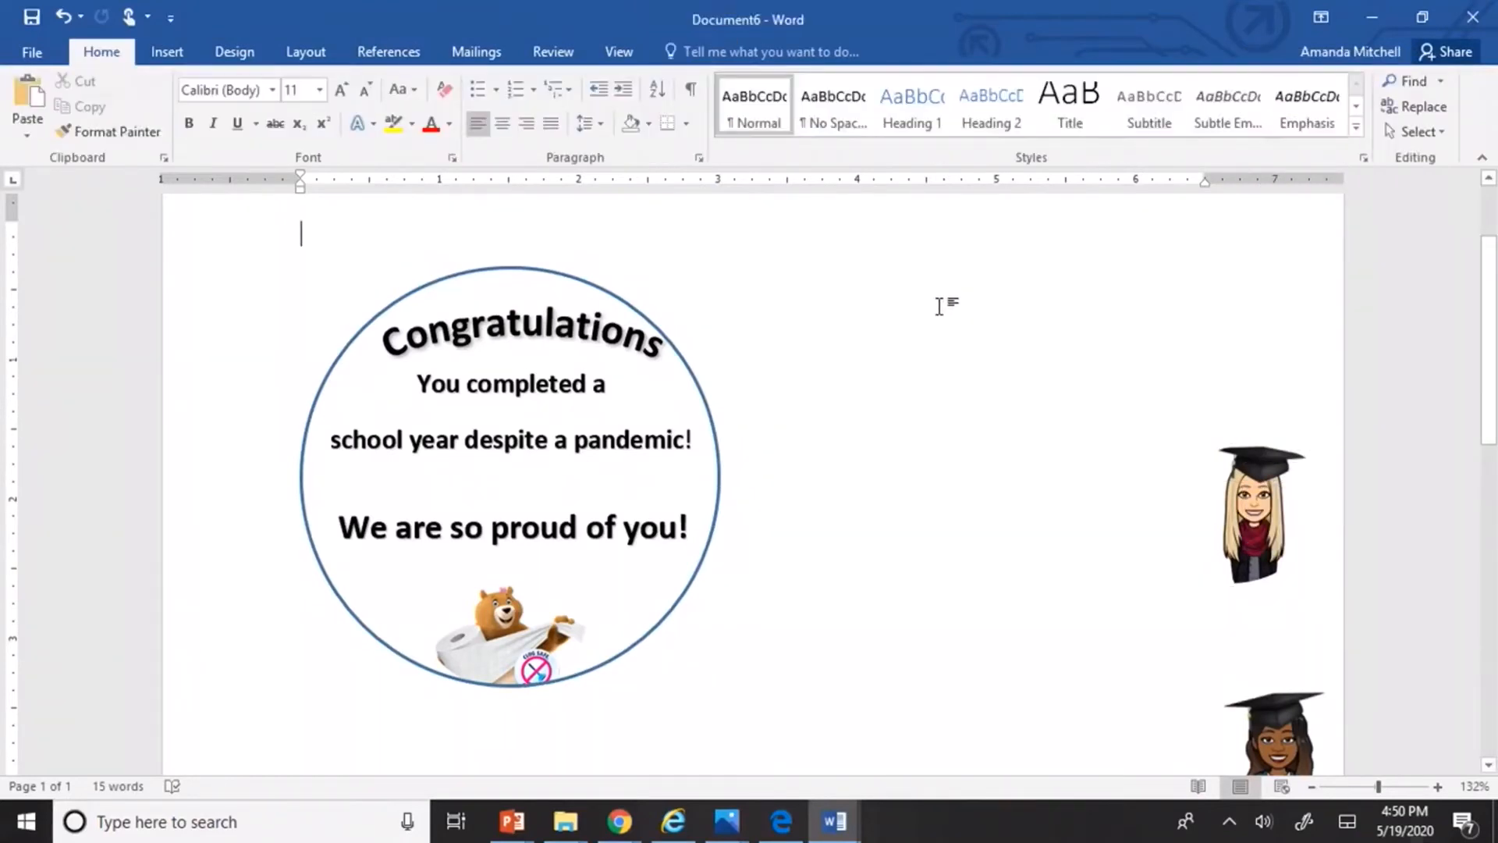
right_click(942, 305)
left_click(987, 398)
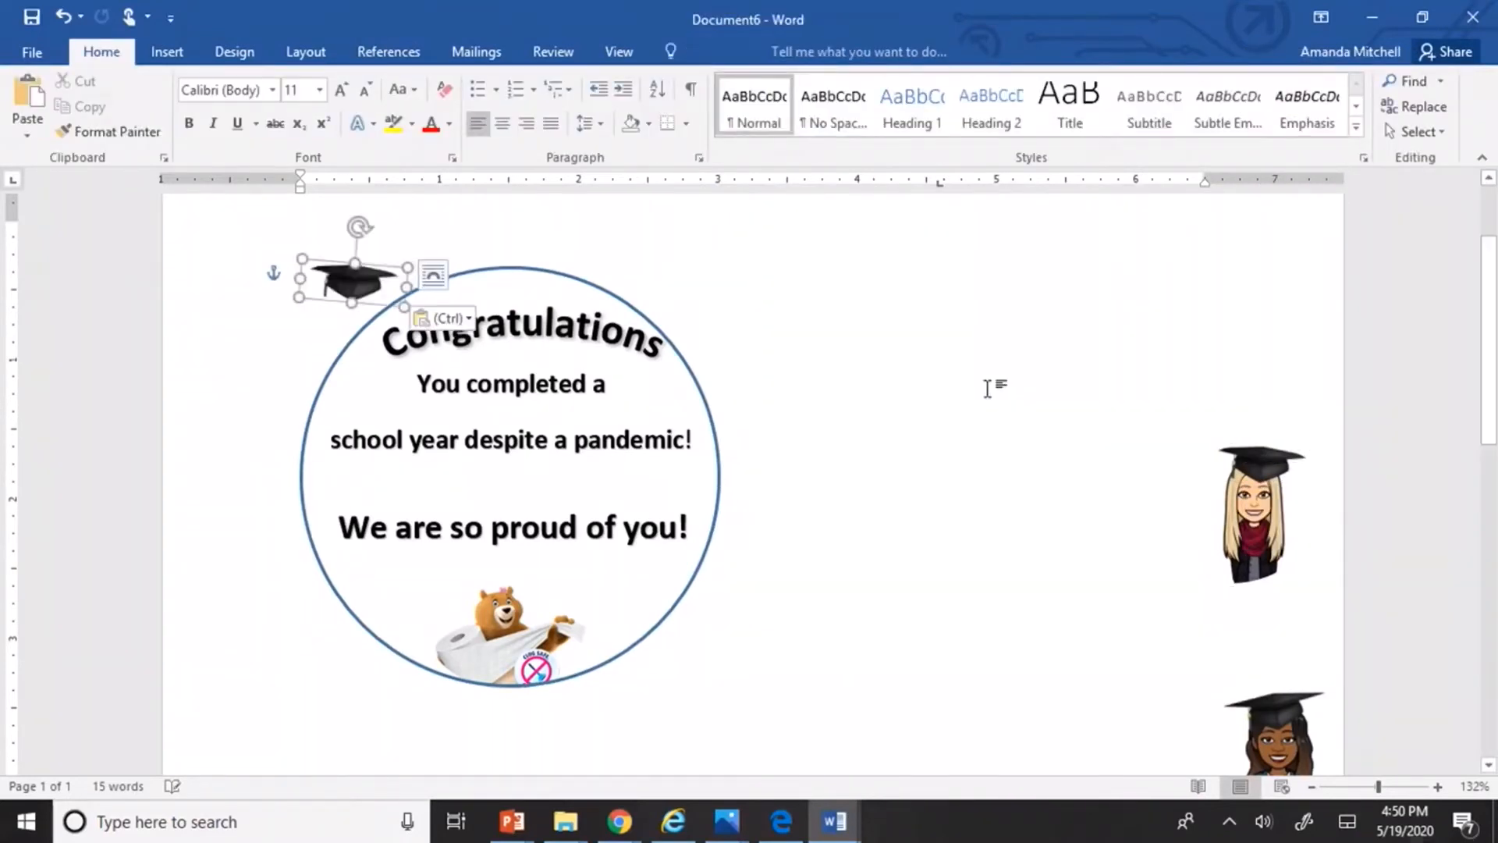
Place the pasted cap on the bear's head, shrinking and tilting it to fit.
left_click_drag(348, 279, 491, 533)
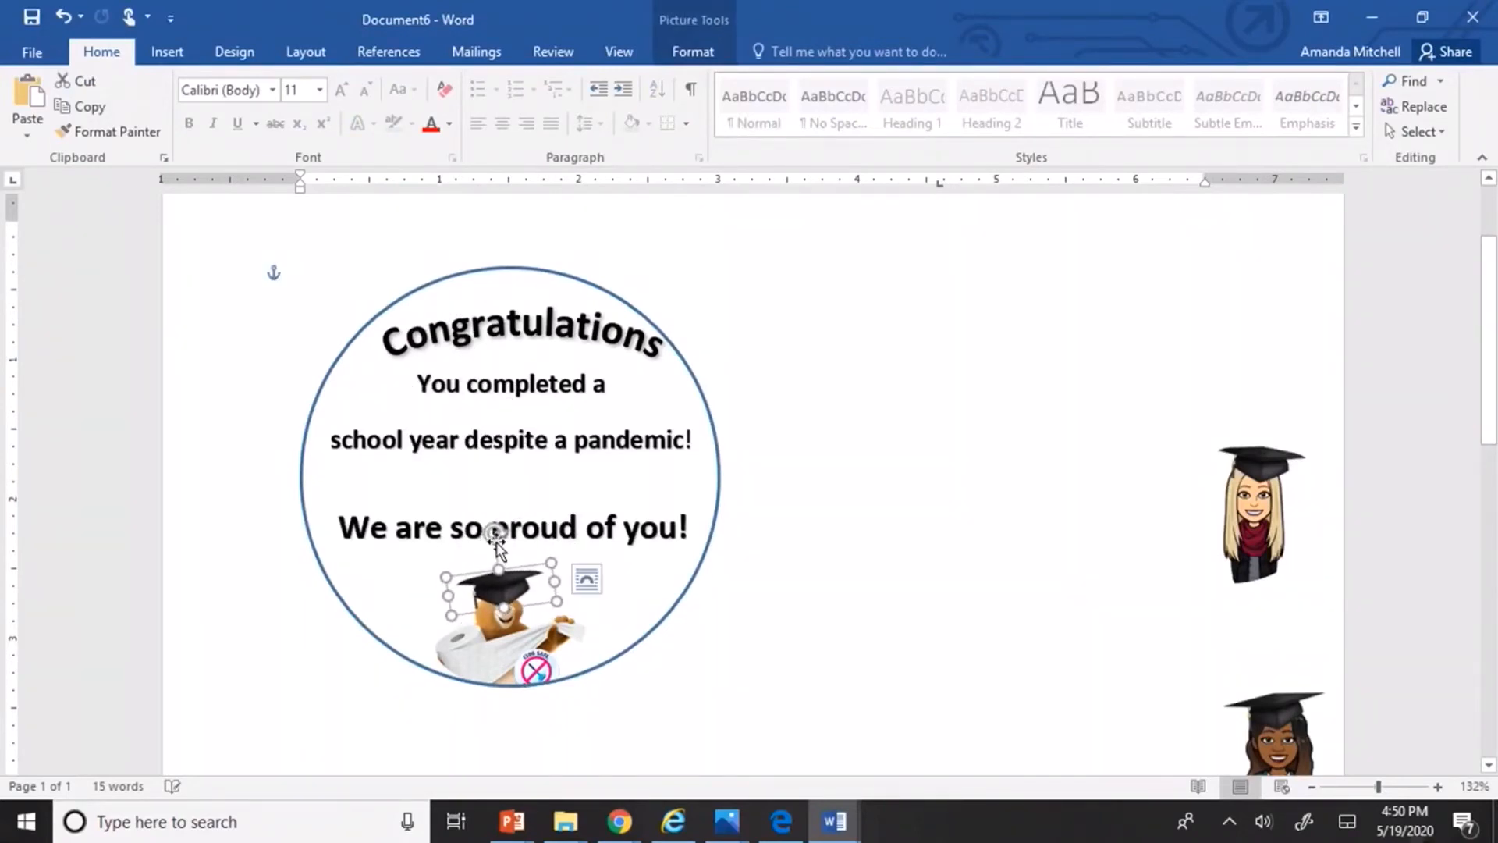
left_click_drag(552, 597, 495, 590)
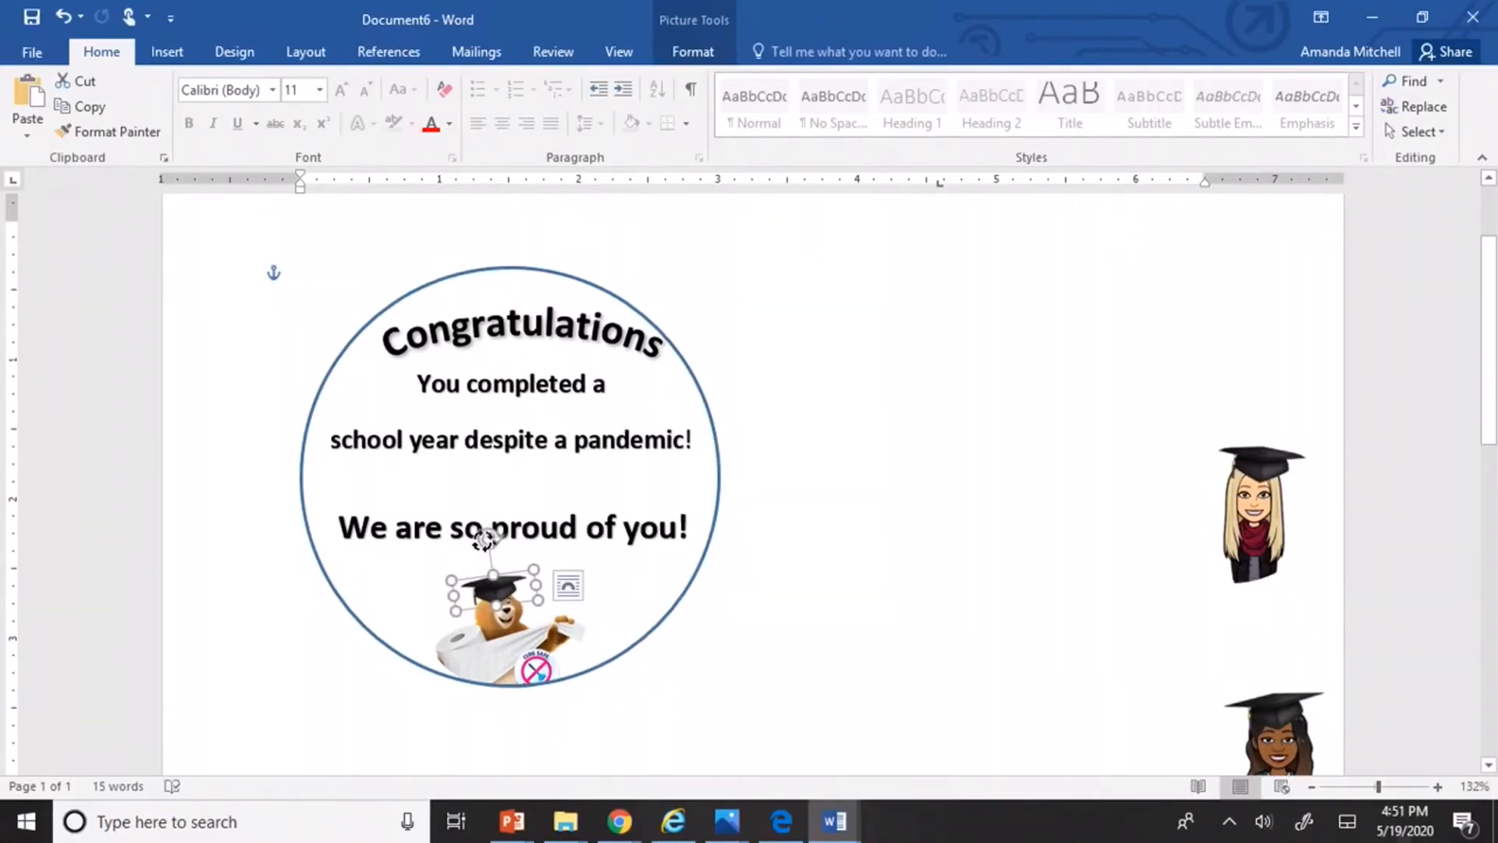
left_click(772, 630)
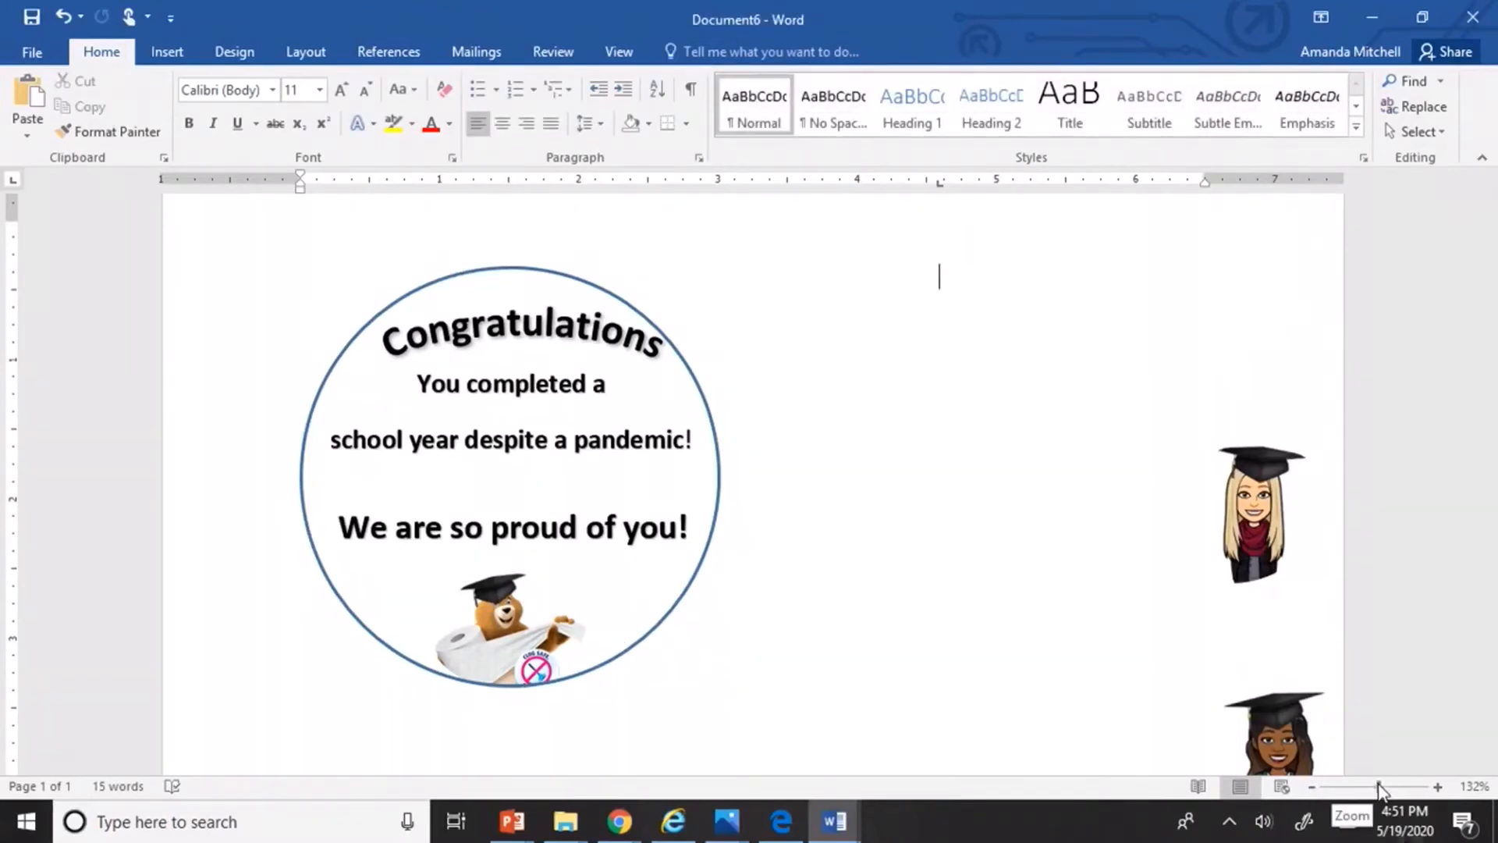
left_click_drag(1378, 788, 1381, 789)
left_click(448, 651)
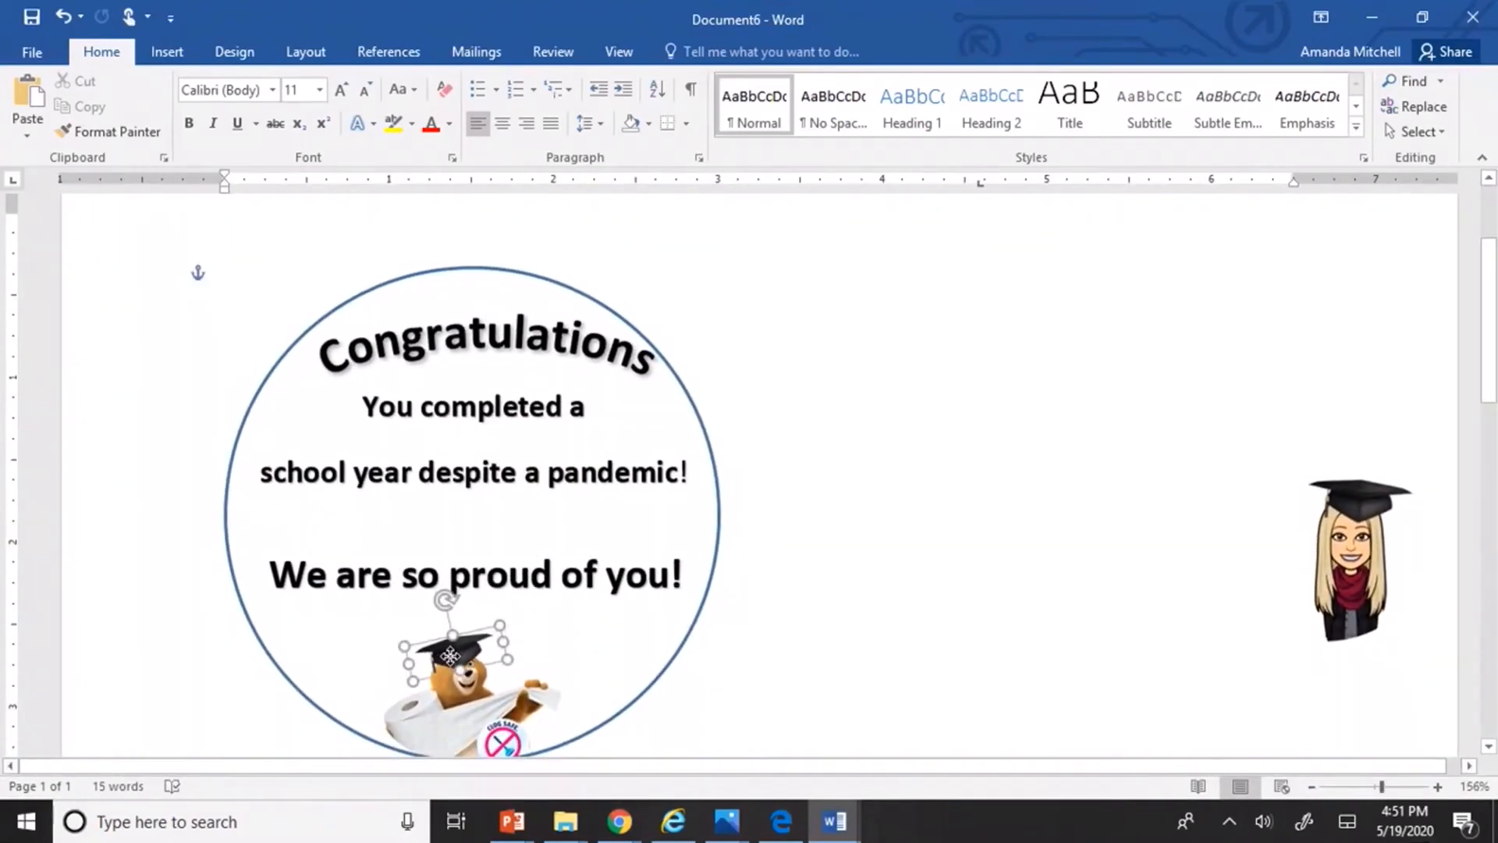
left_click_drag(505, 659, 455, 650)
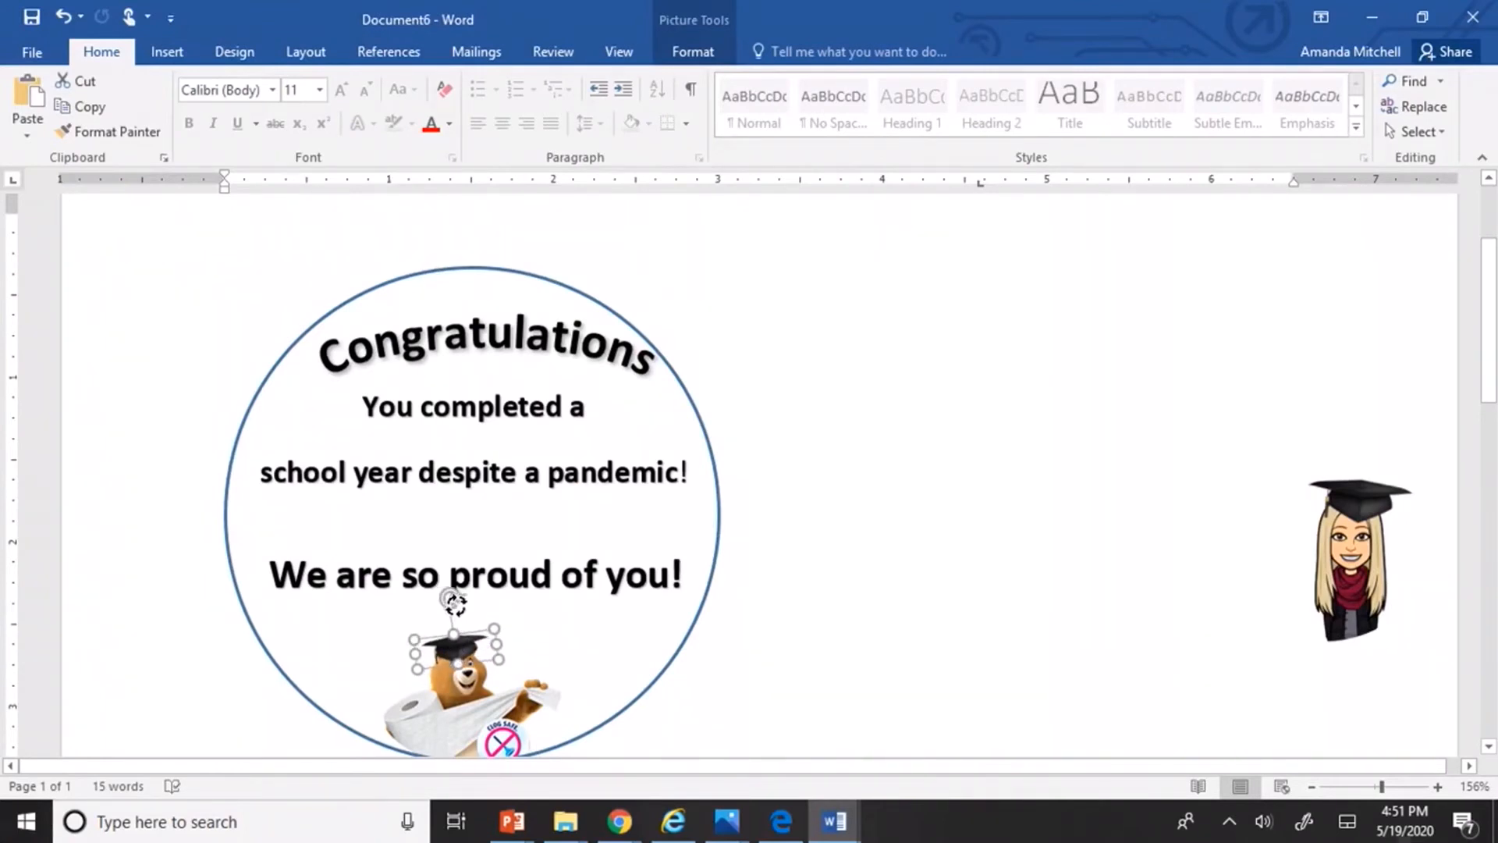
left_click(1030, 587)
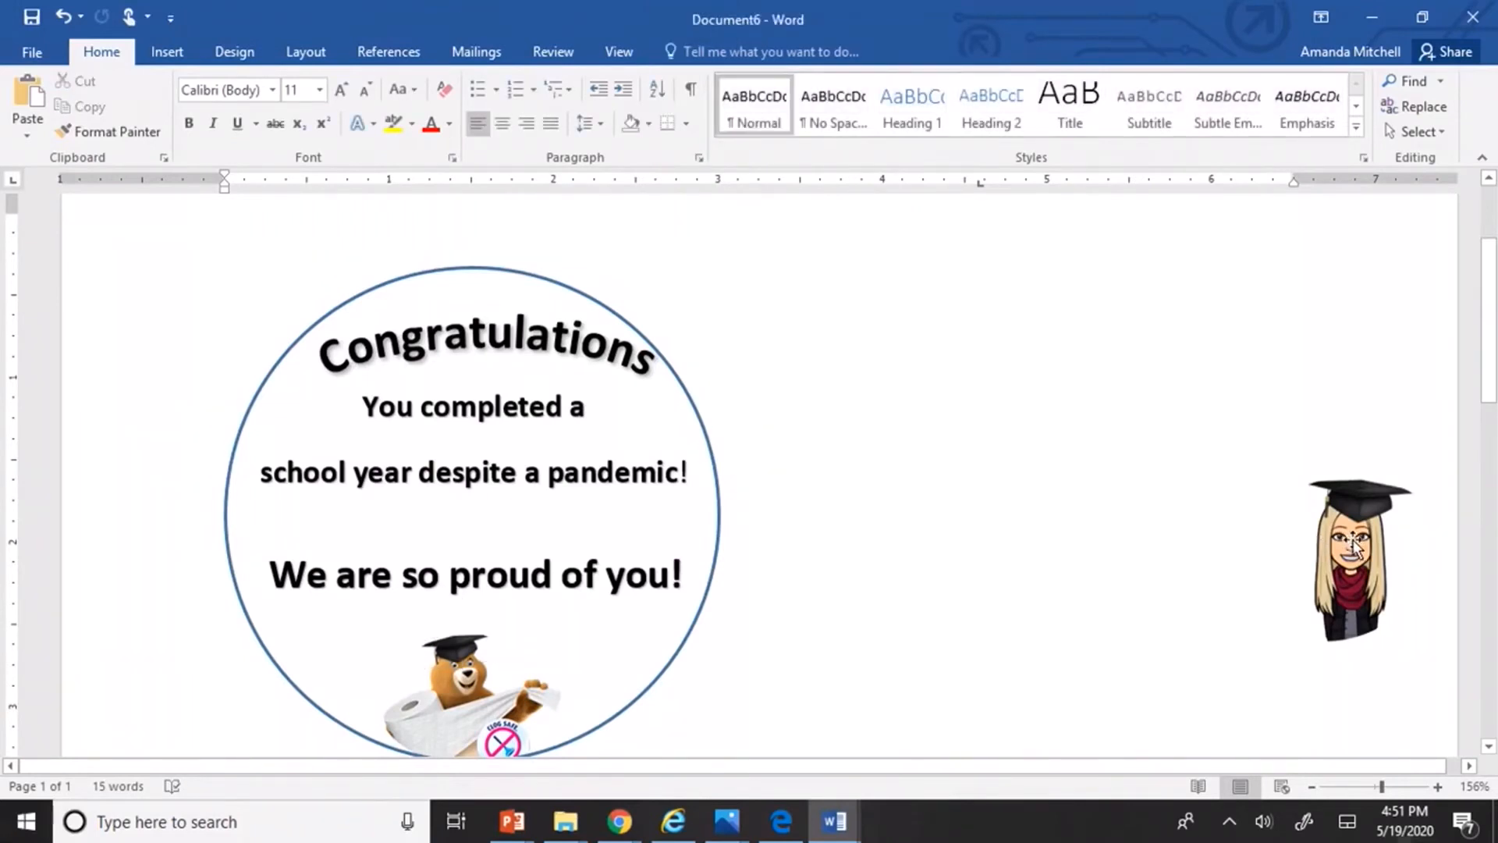
Move the blonde graduate into the circle beside the bear, overlapping its right side, and widen the figure's group slightly.
left_click_drag(1356, 547, 540, 663)
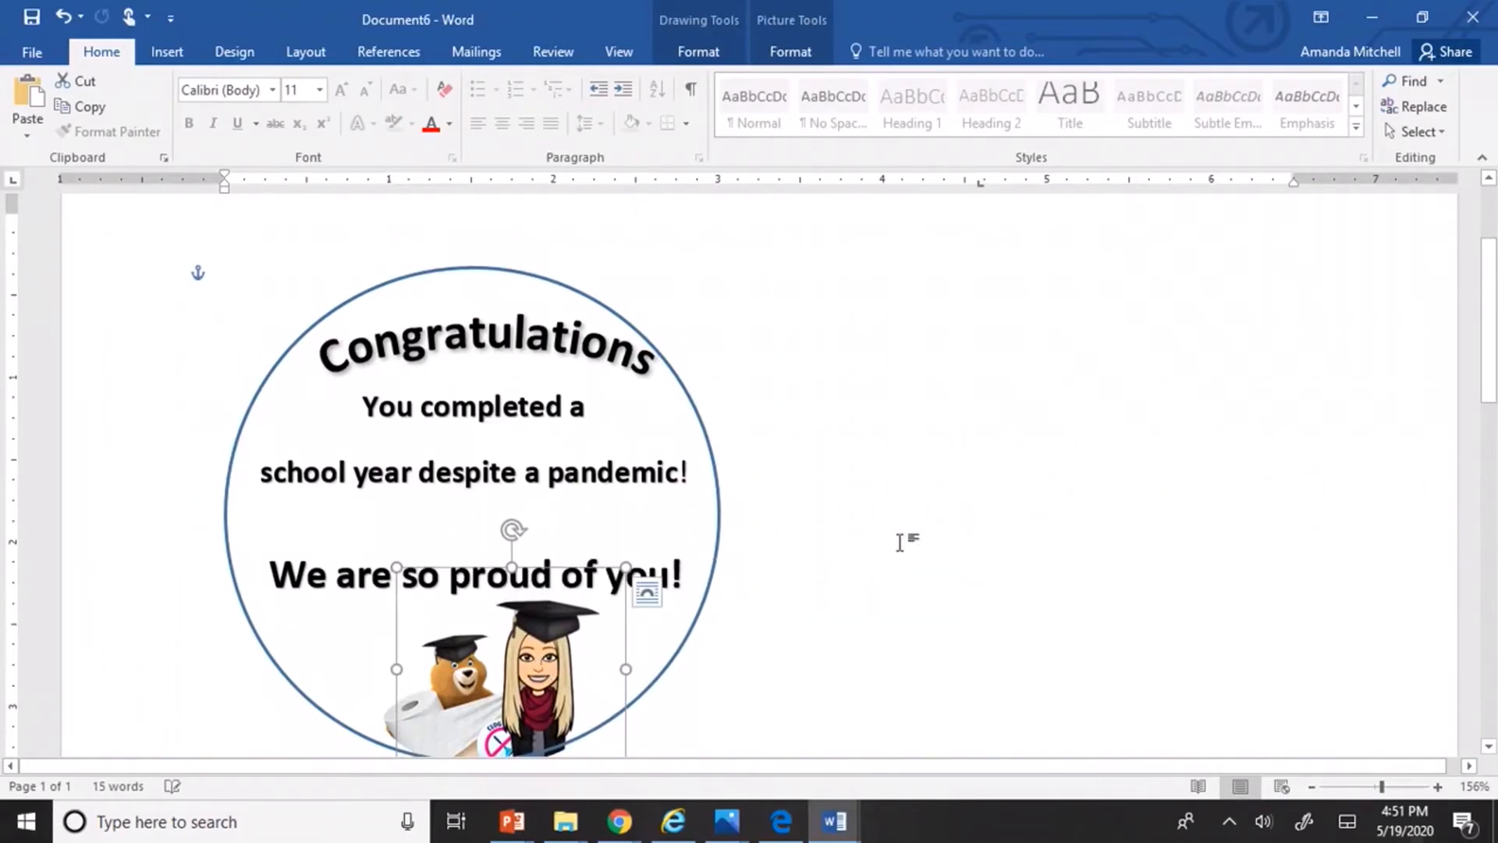
scroll(899, 542, "down", 5)
scroll(899, 542, "up", 2)
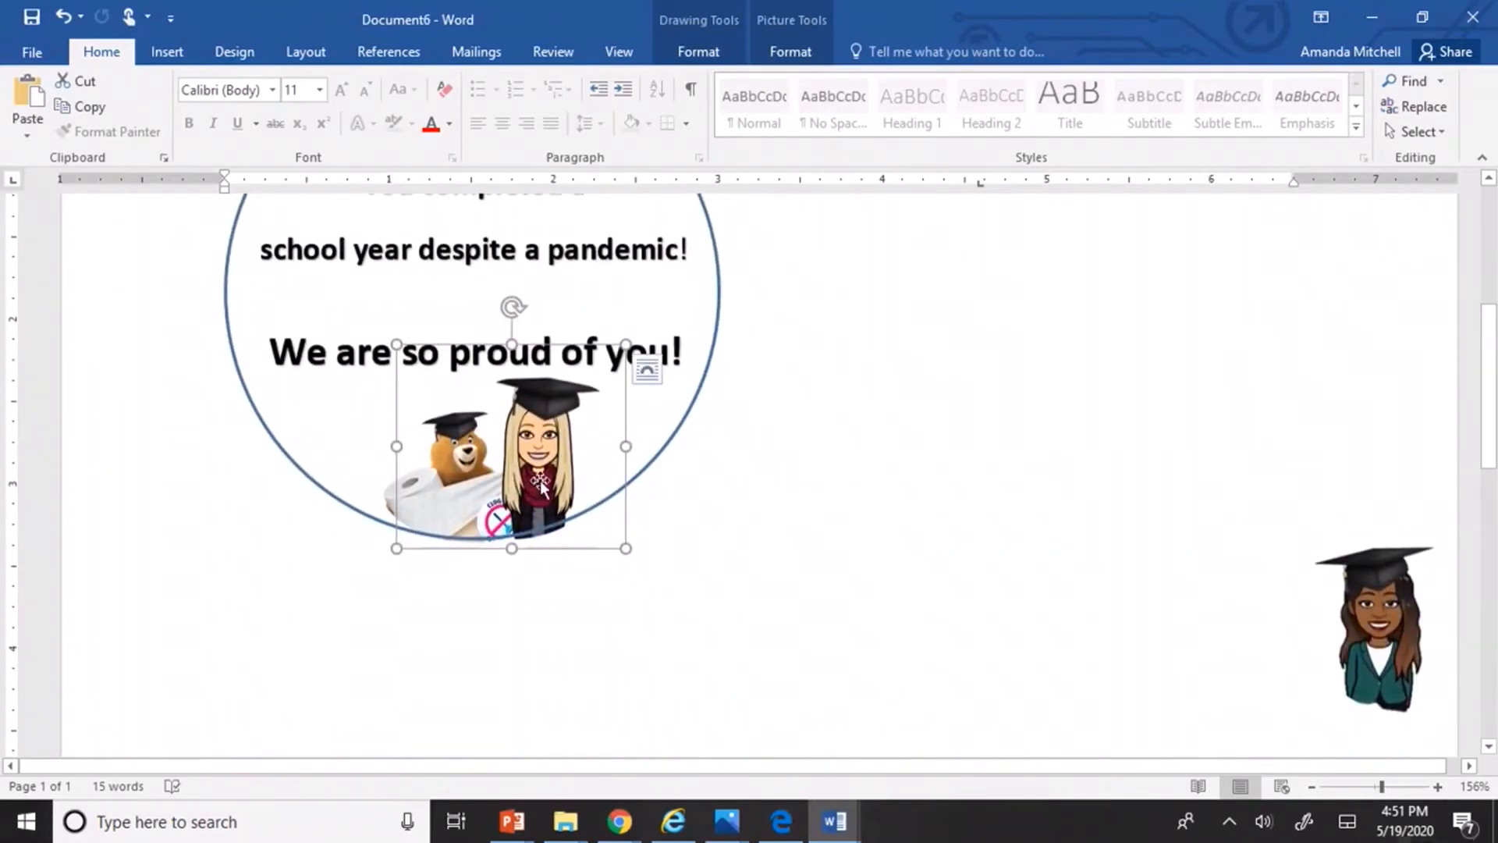
left_click_drag(547, 483, 535, 483)
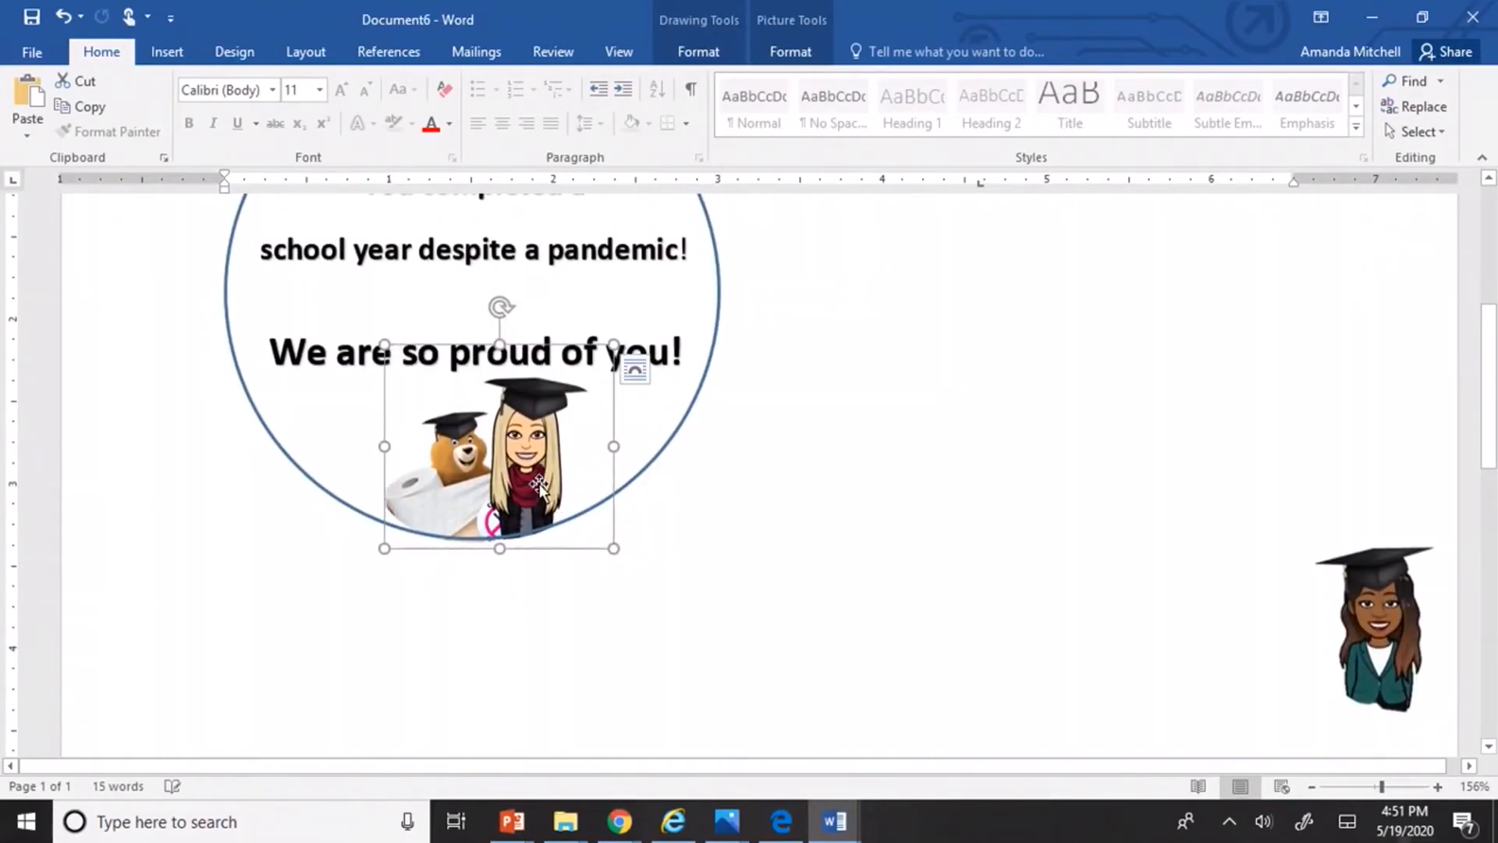
left_click(540, 484)
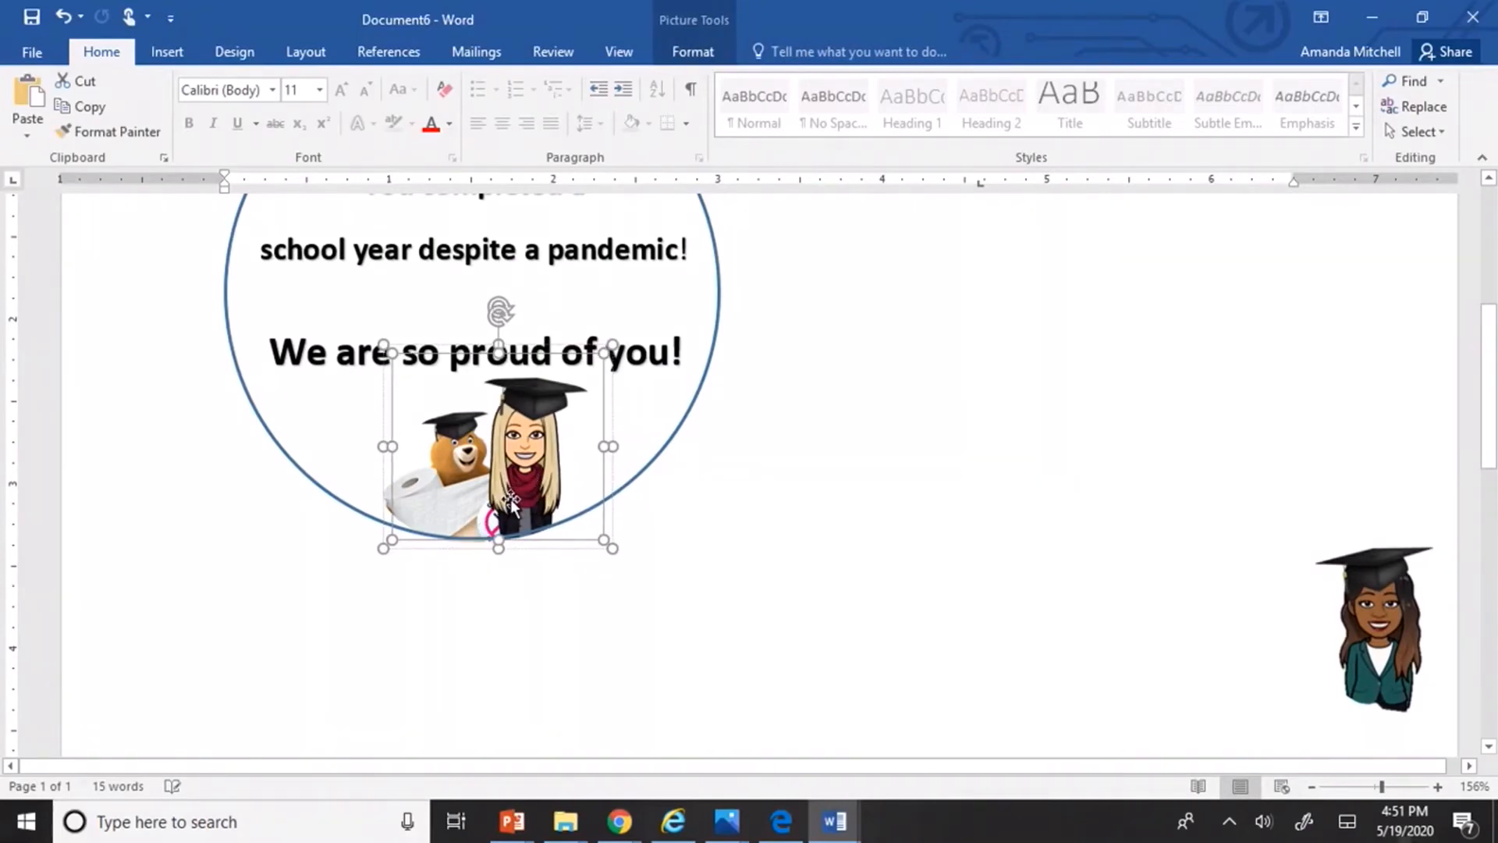
left_click_drag(515, 503, 520, 503)
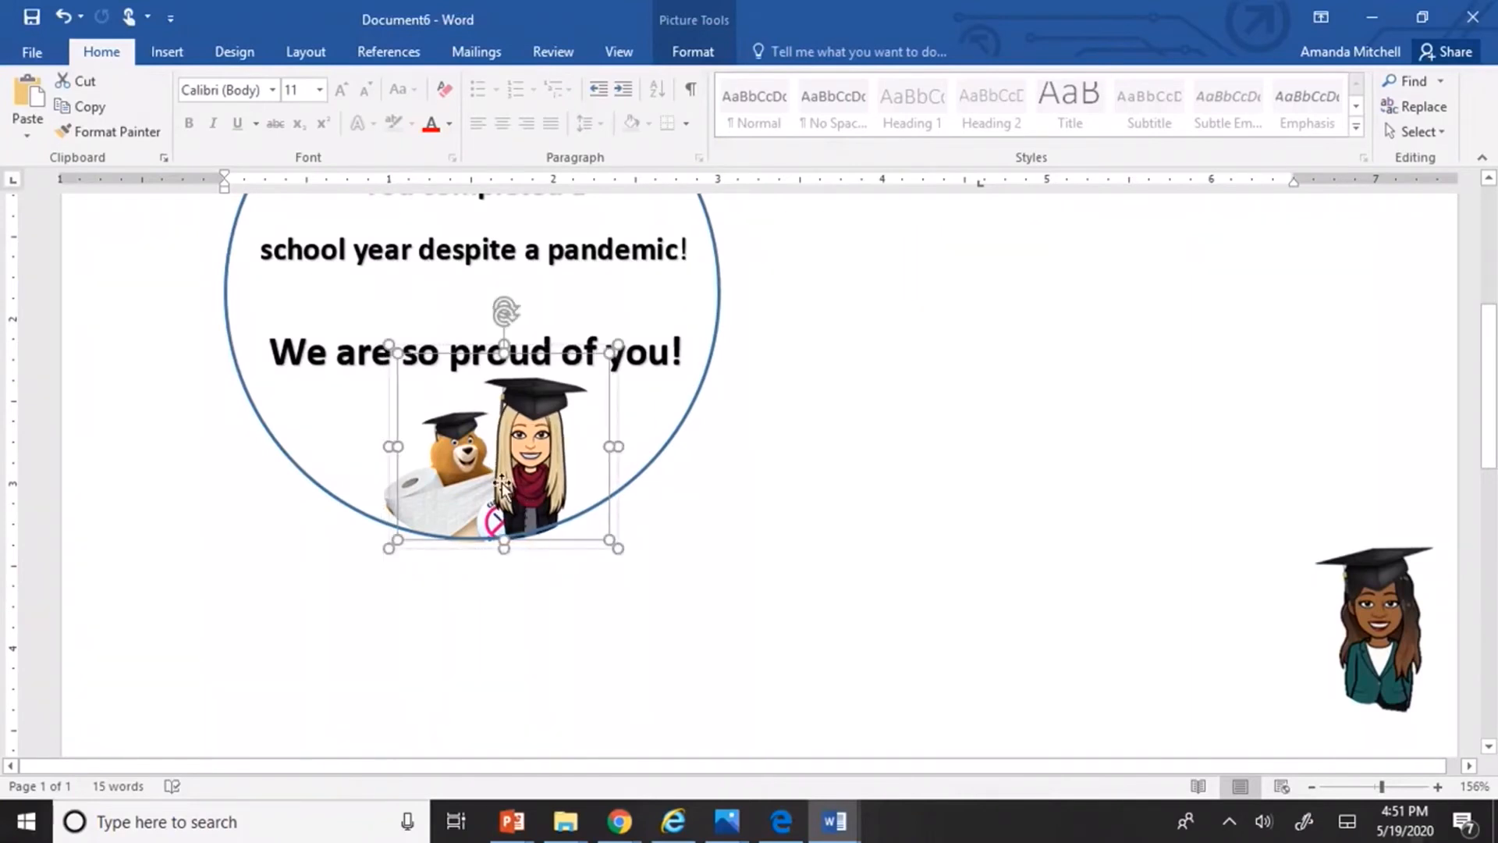
left_click_drag(395, 447, 376, 446)
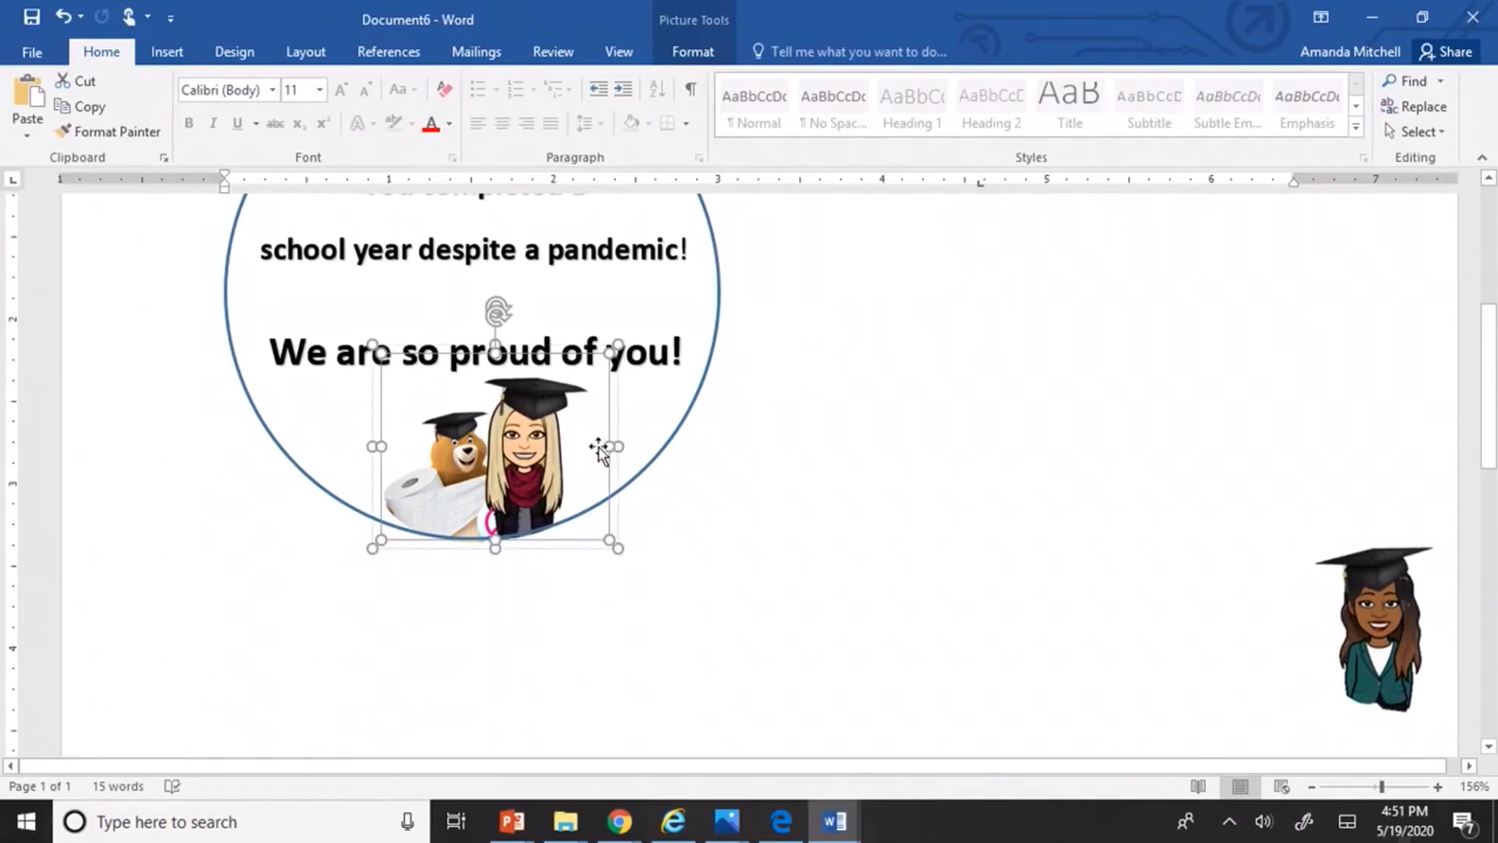
left_click(734, 460)
scroll(745, 463, "up", 3)
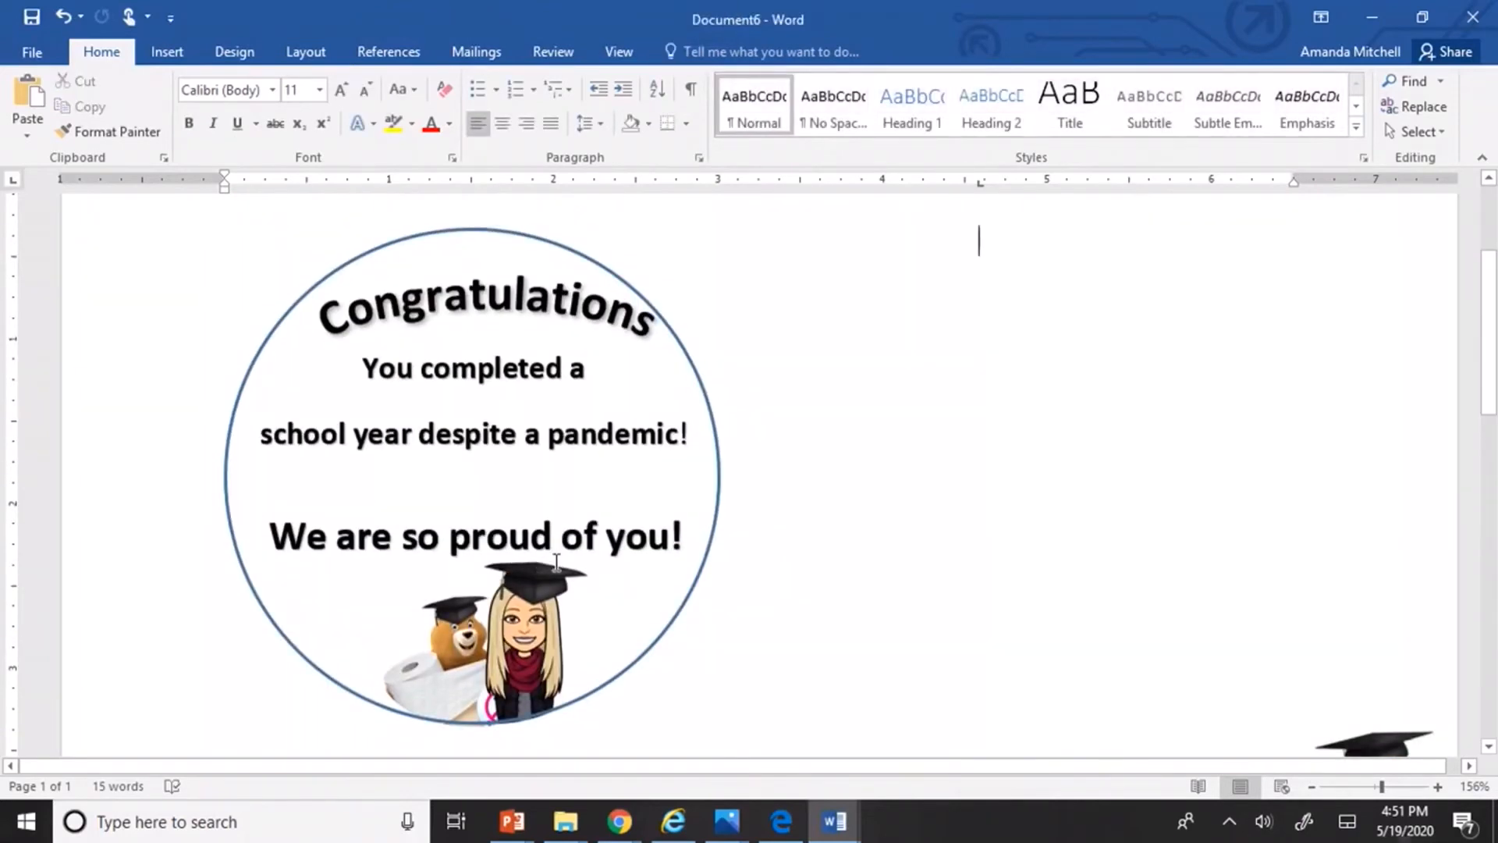
Move the "We are so proud of you!" message up slightly and nudge the blonde graduate's cap down and to the left.
left_click(557, 562)
left_click(556, 595)
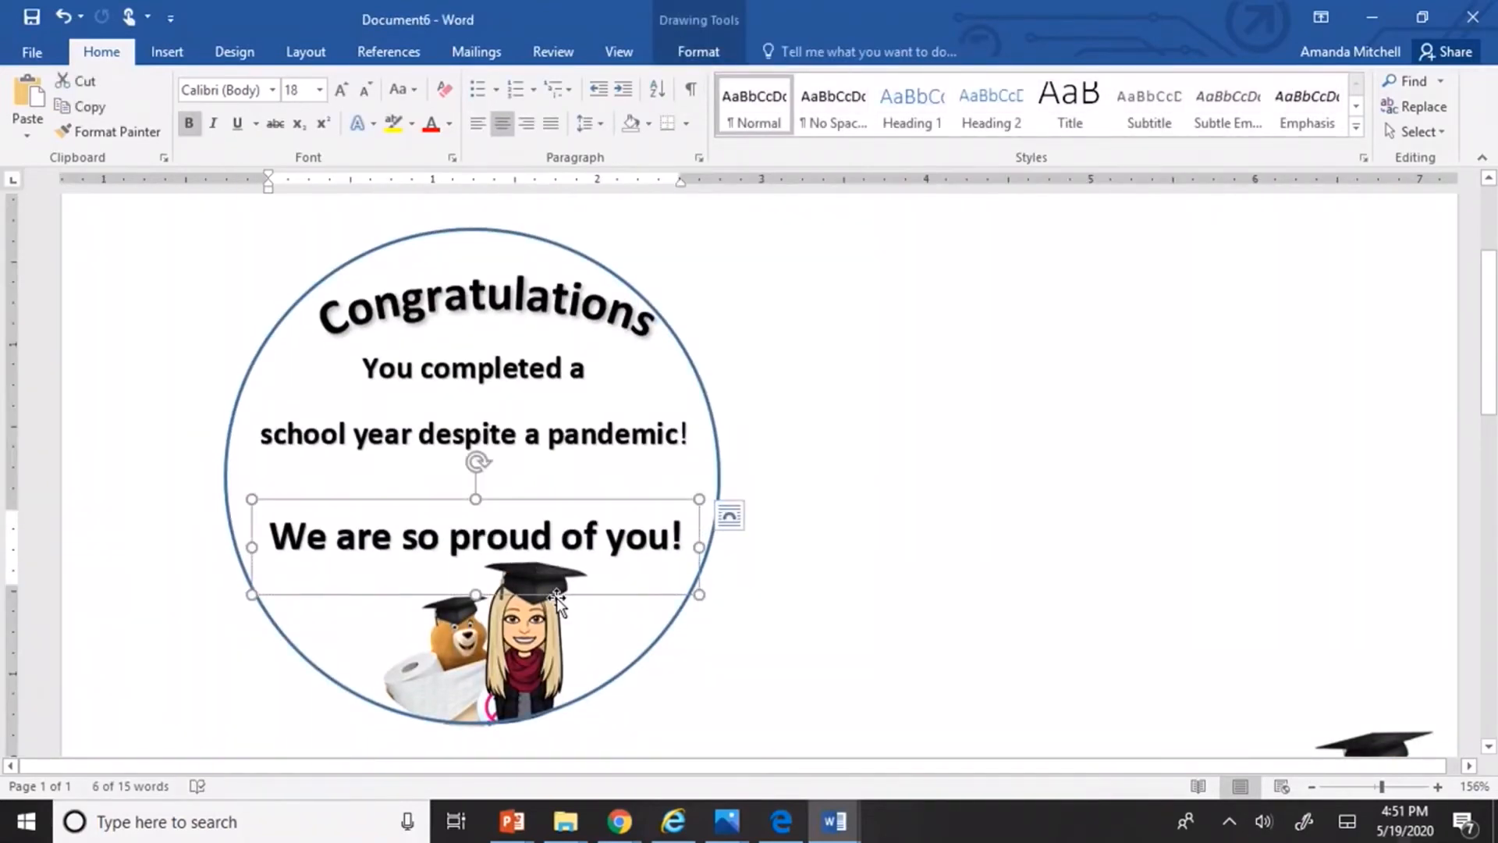
left_click(537, 603)
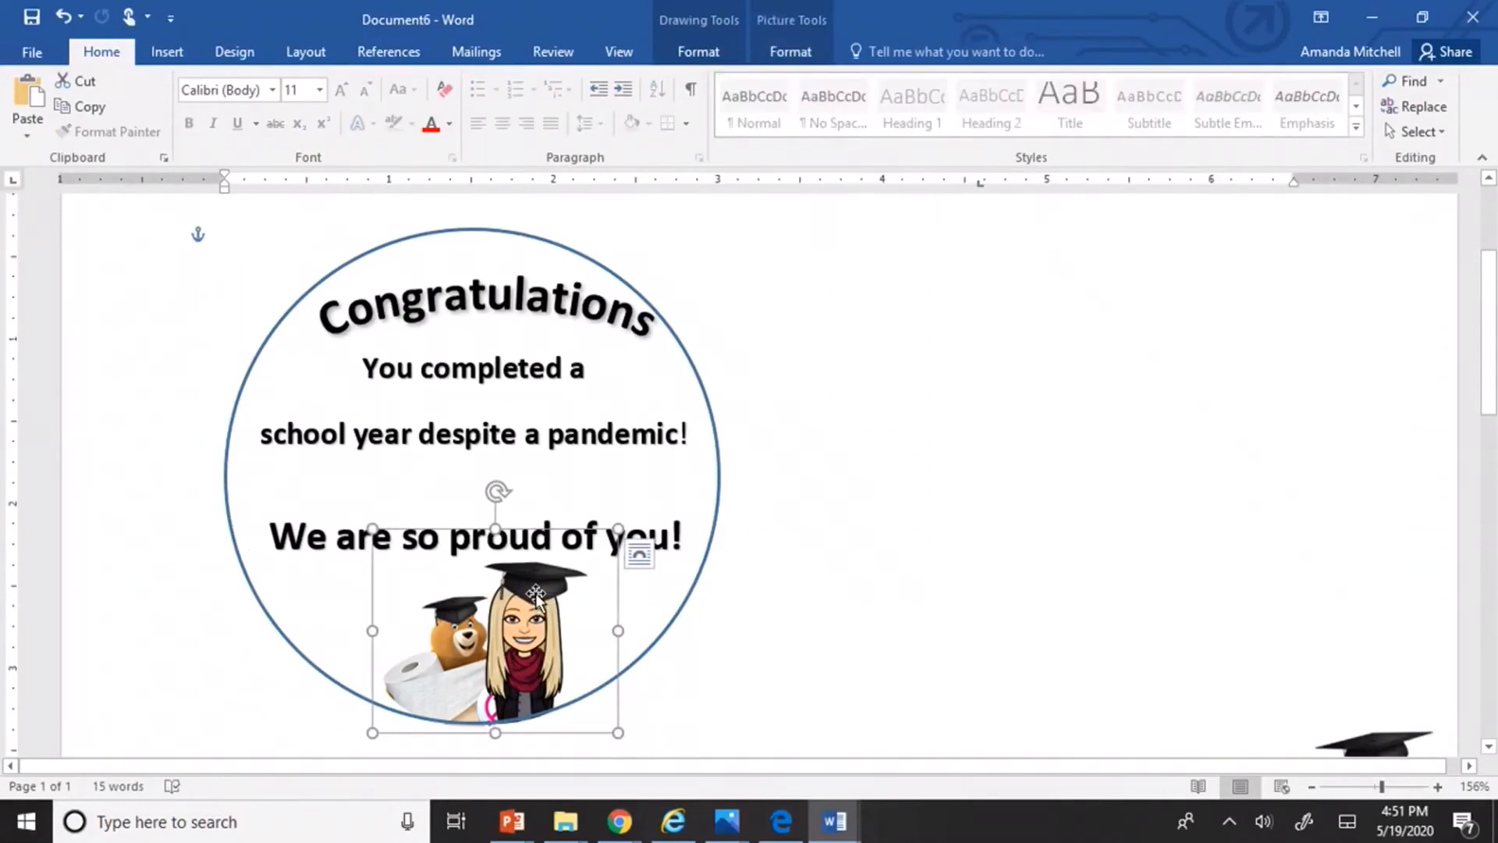
left_click(536, 593)
left_click_drag(535, 593, 539, 586)
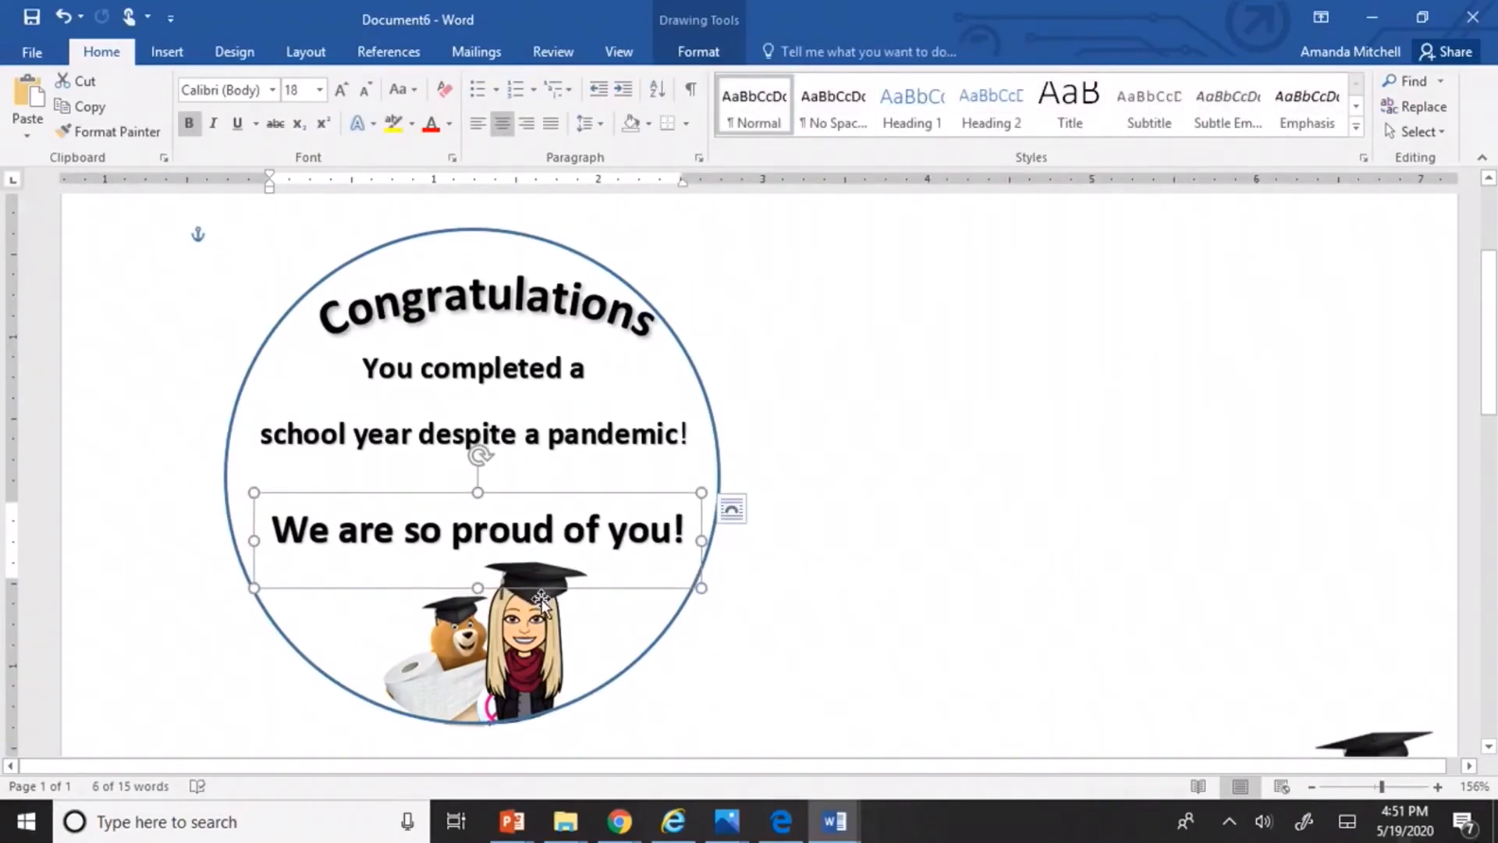
left_click(540, 599)
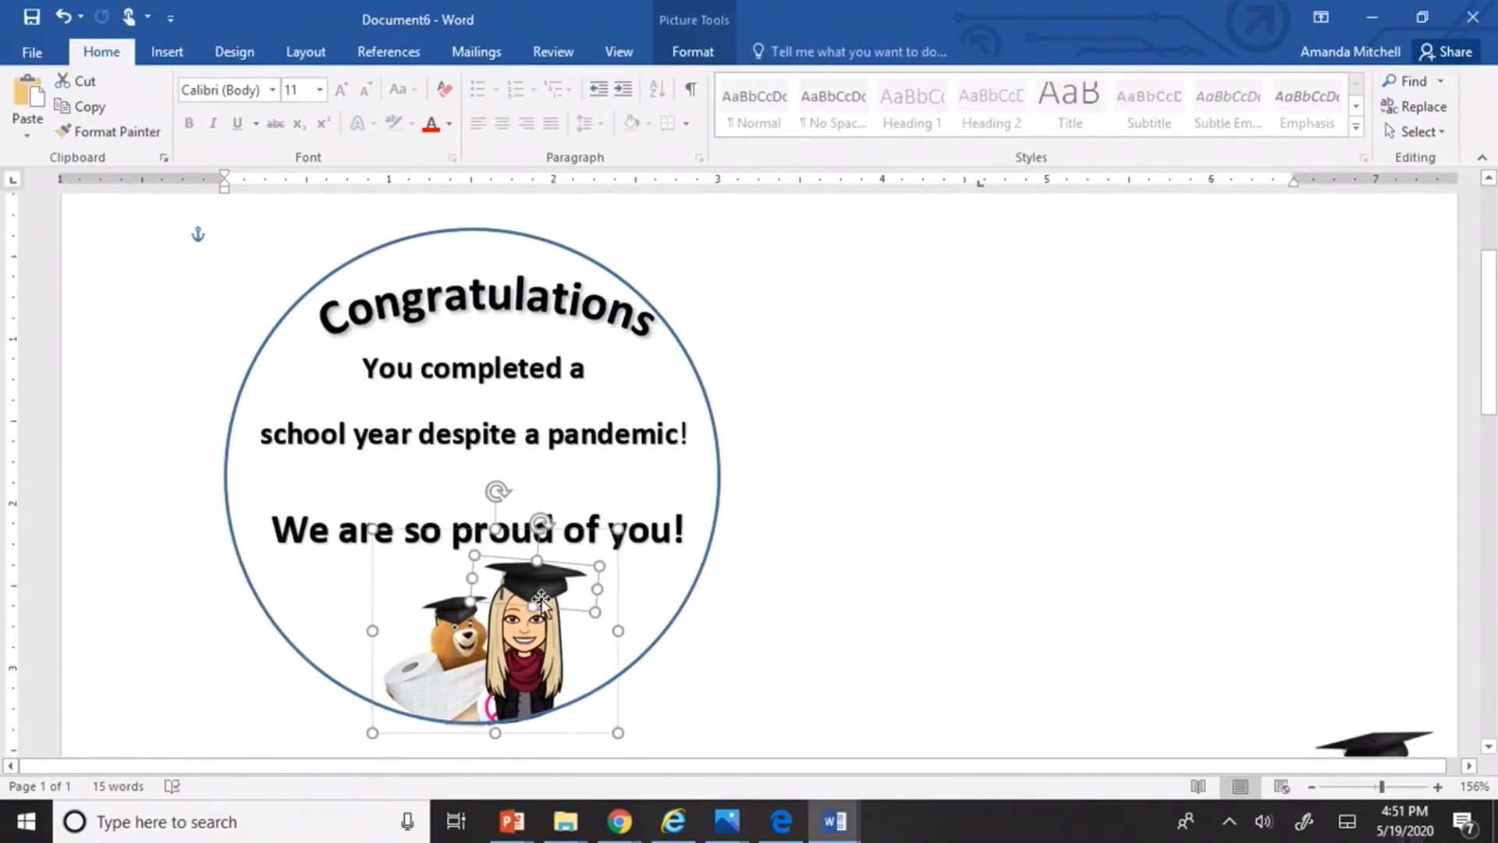
left_click_drag(540, 599, 535, 601)
left_click(1187, 528)
Move the dark-haired graduate in the green jacket into the circle on the bear's left side.
scroll(1186, 530, "down", 5)
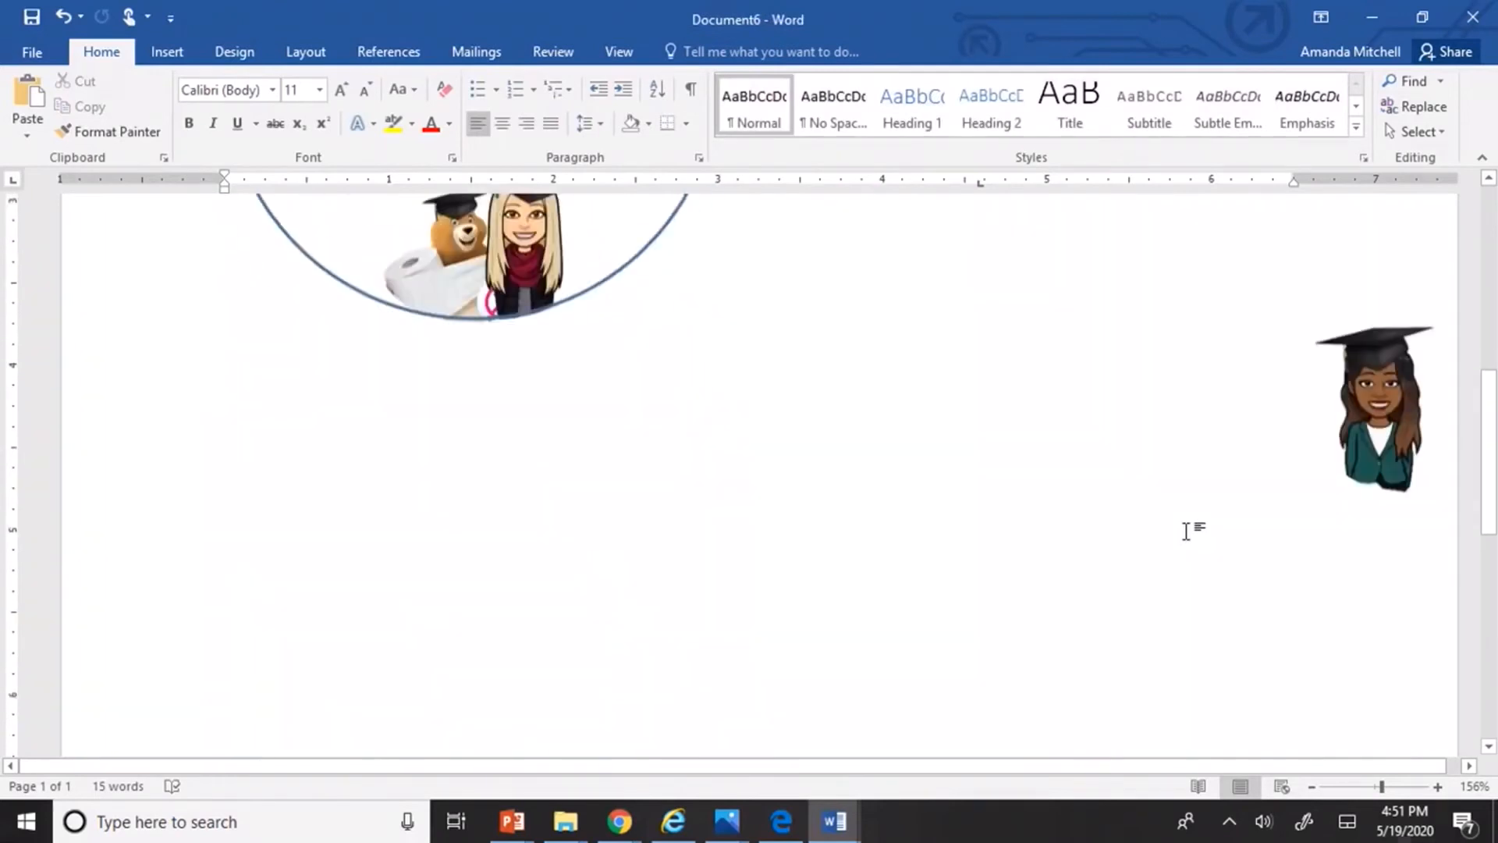
scroll(1187, 530, "up", 2)
left_click_drag(1369, 620, 374, 435)
left_click(1131, 508)
scroll(1131, 508, "up", 3)
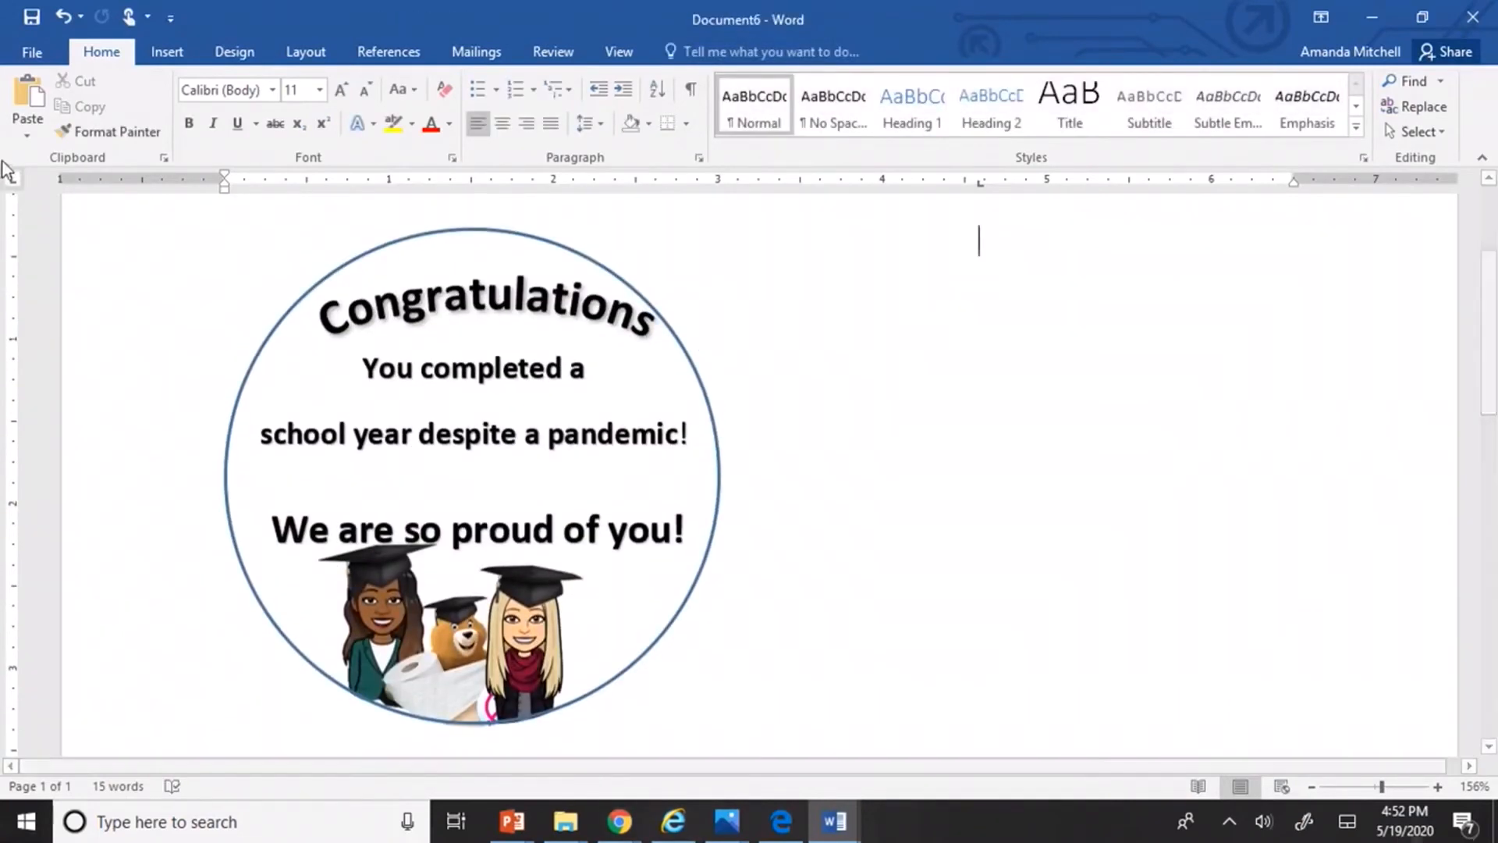
Insert a plain black WordArt, place it in the blank area beside the circle, and enter the graduate's first name followed by a comma.
left_click(185, 53)
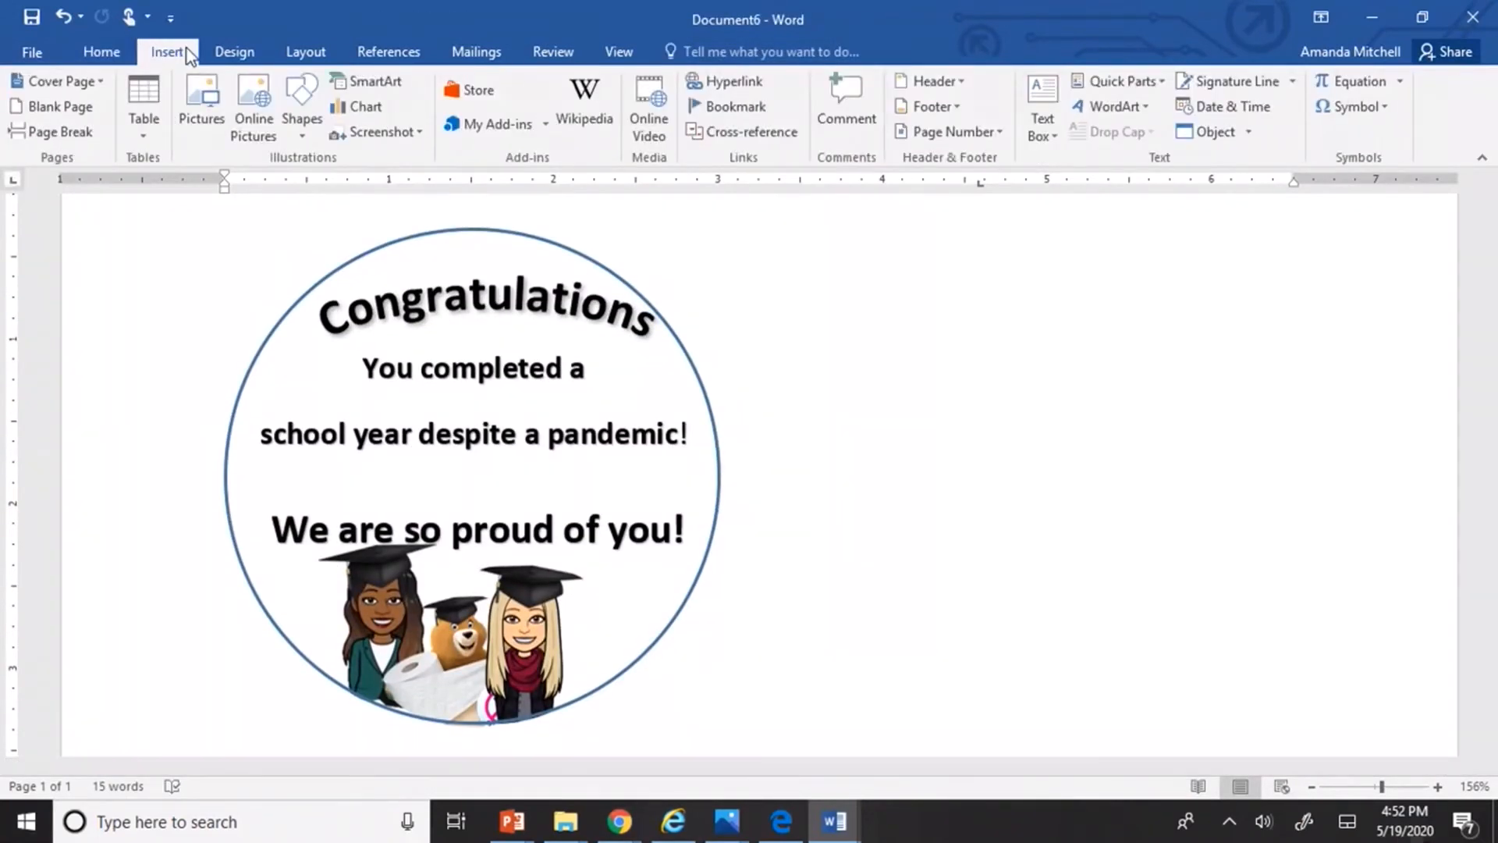
left_click(1114, 106)
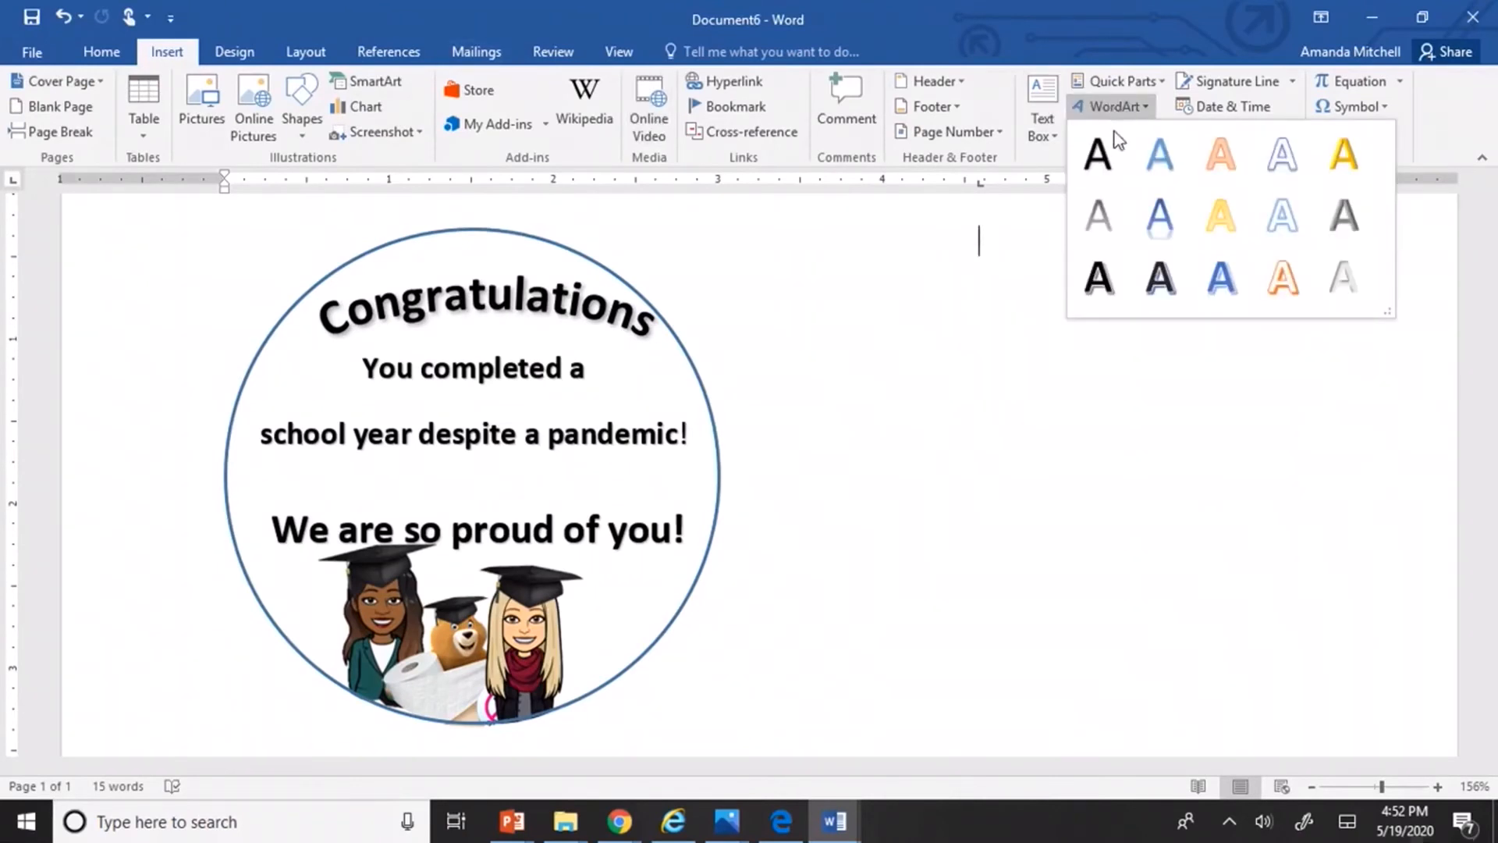
left_click(1118, 161)
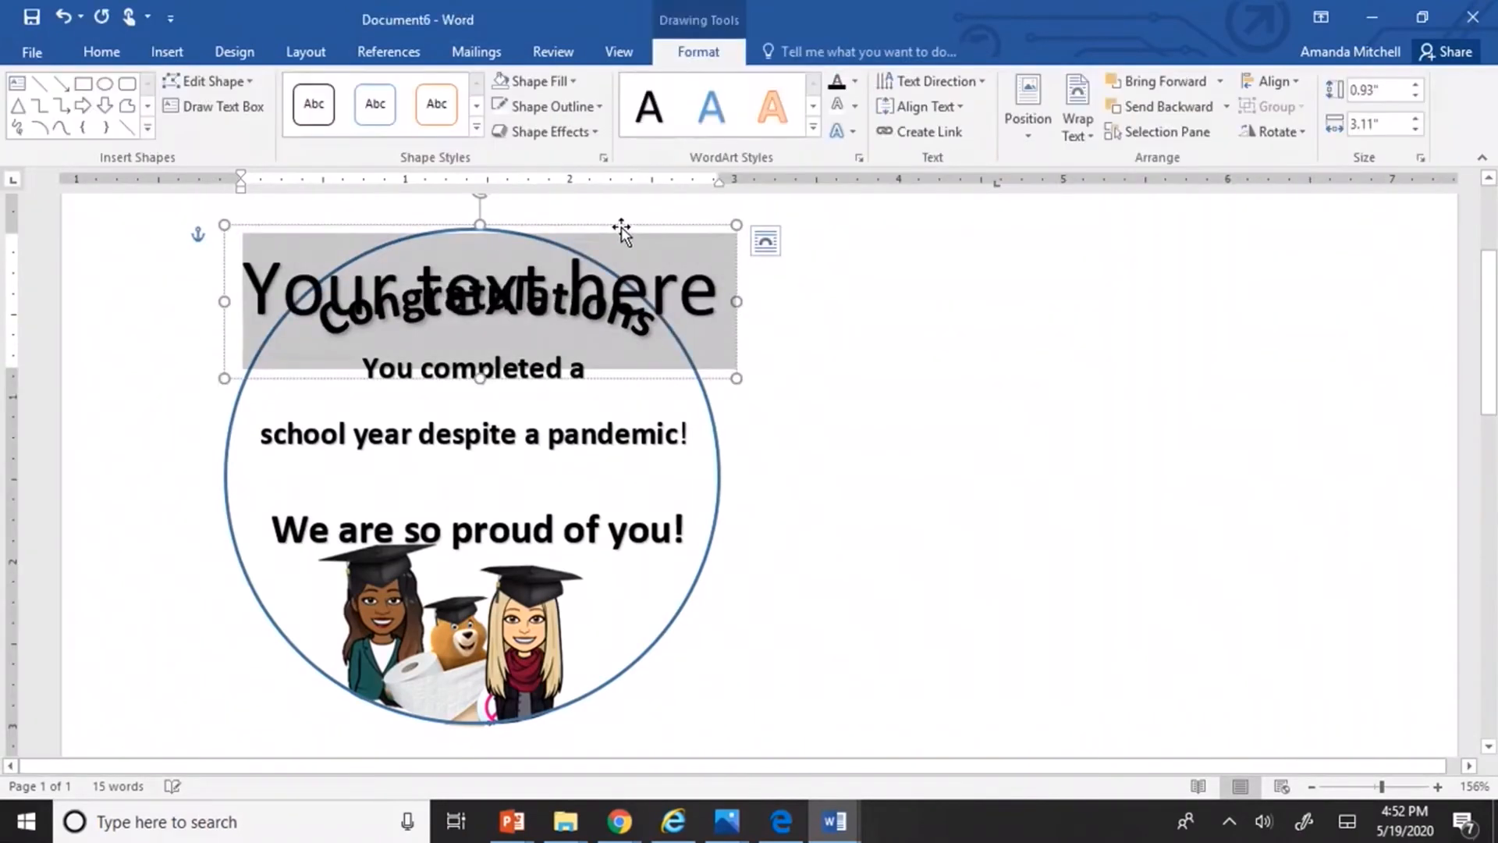
left_click_drag(621, 228, 1246, 309)
left_click_drag(864, 367, 1306, 377)
type("Ke")
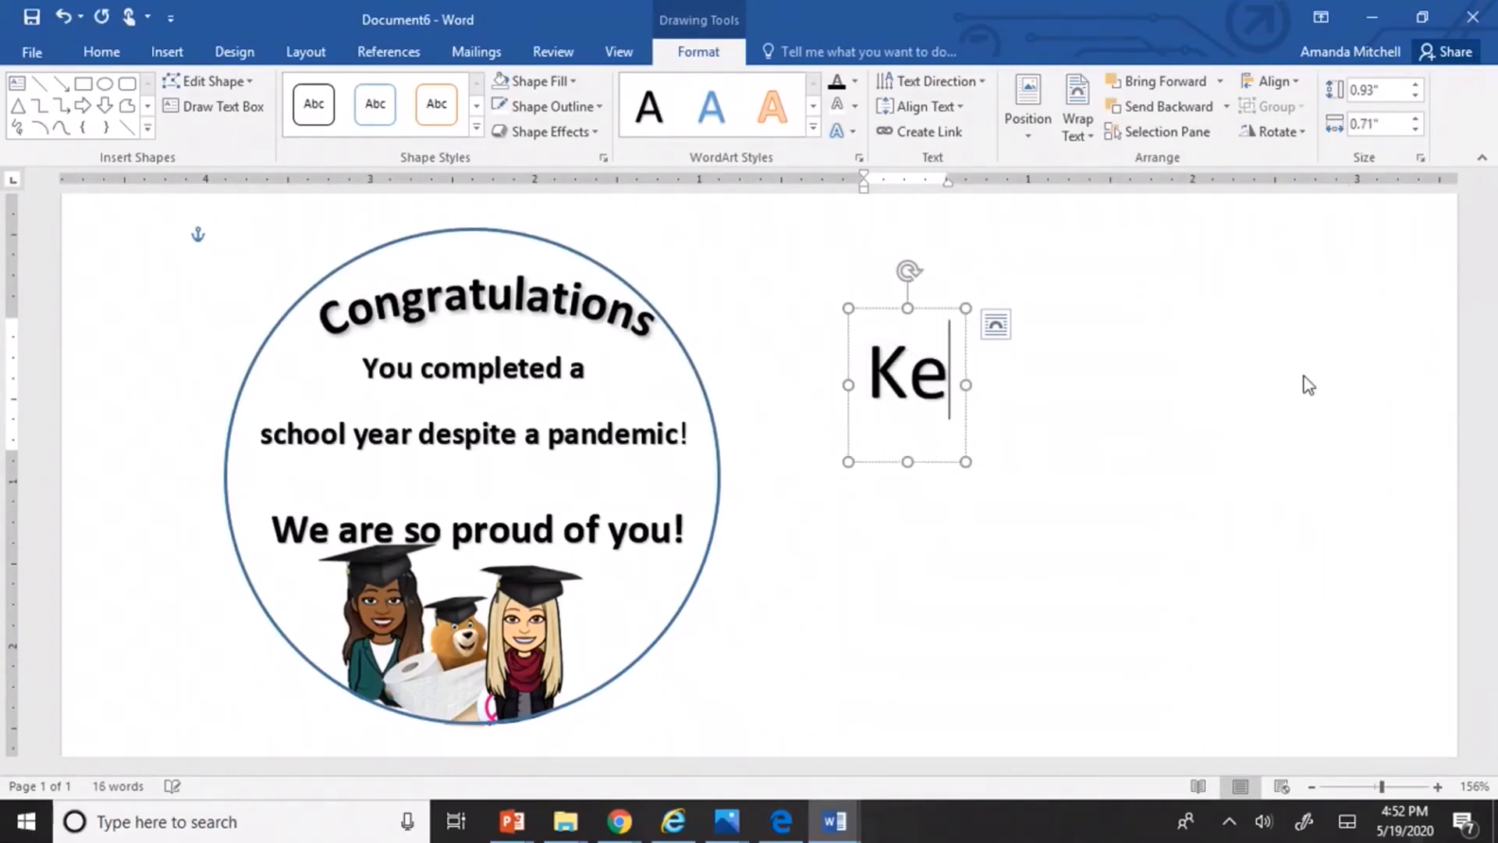
type("lly")
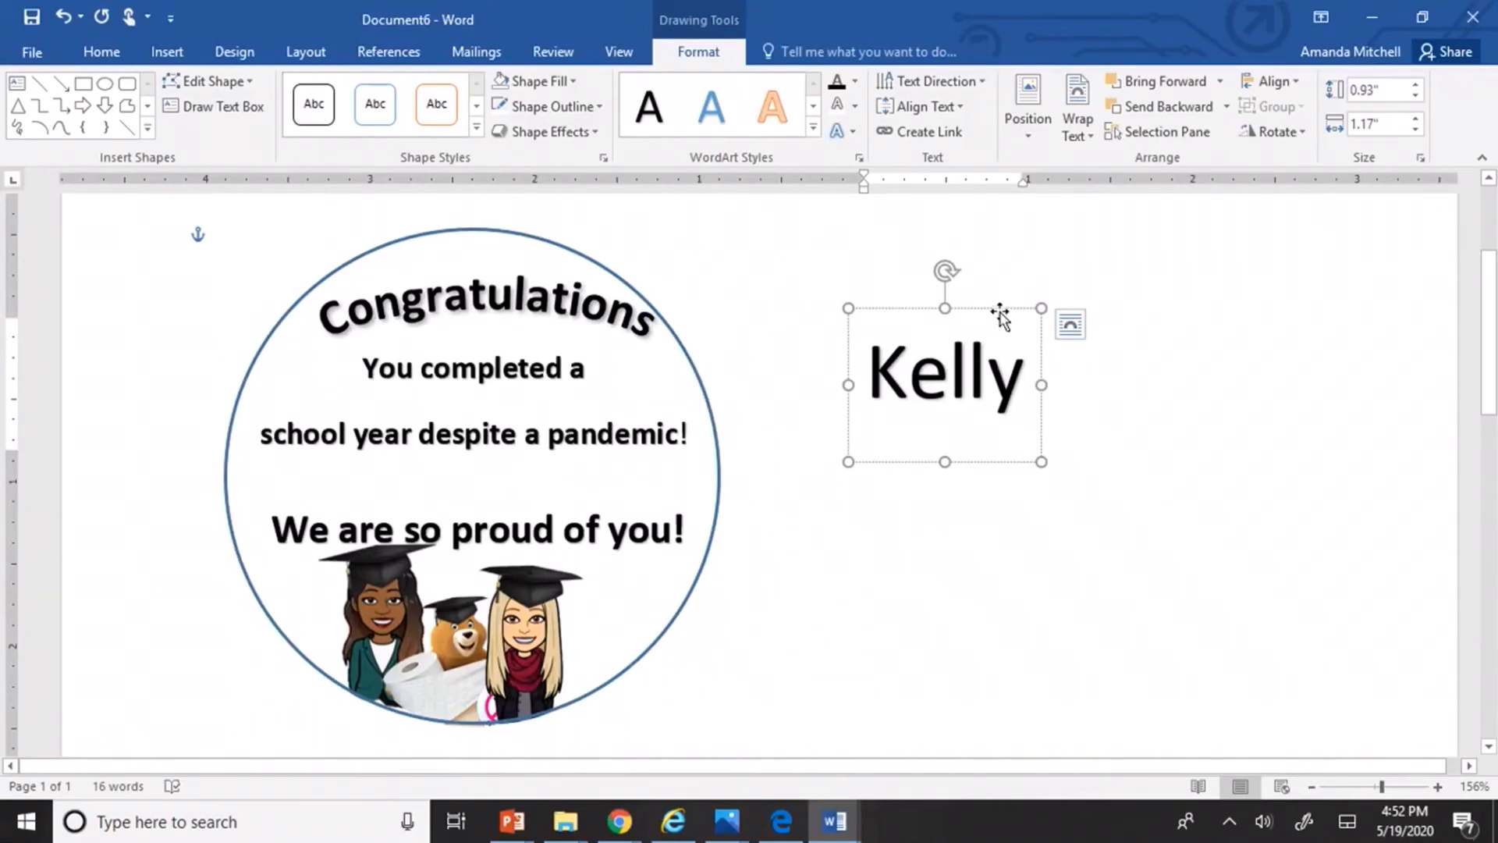
type(",")
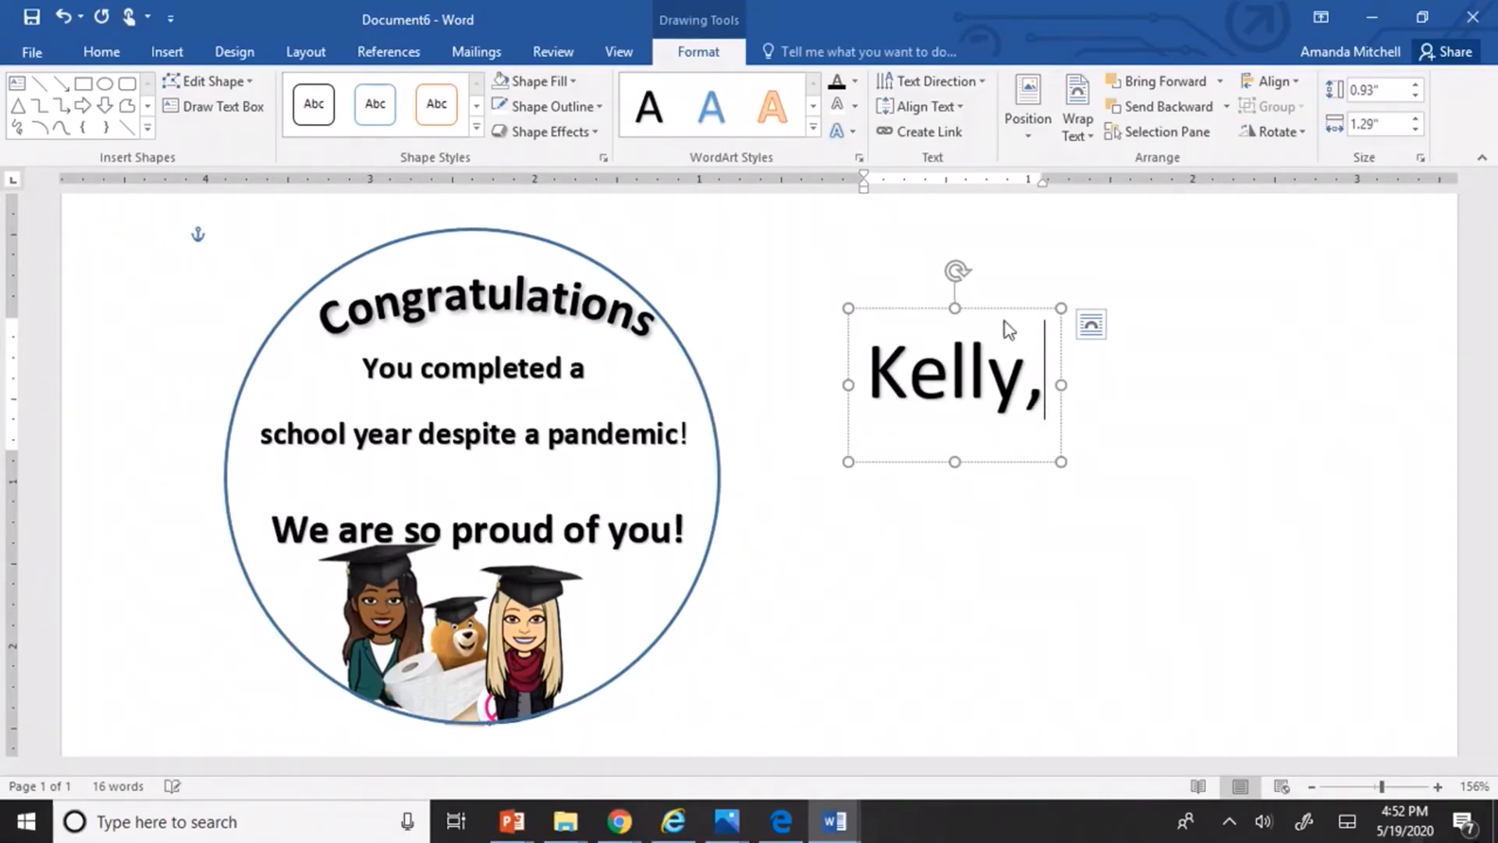
Move the graduate's name into the circle, between the "school year despite a pandemic!" and "We are so proud of you!" lines.
left_click_drag(1005, 313, 522, 438)
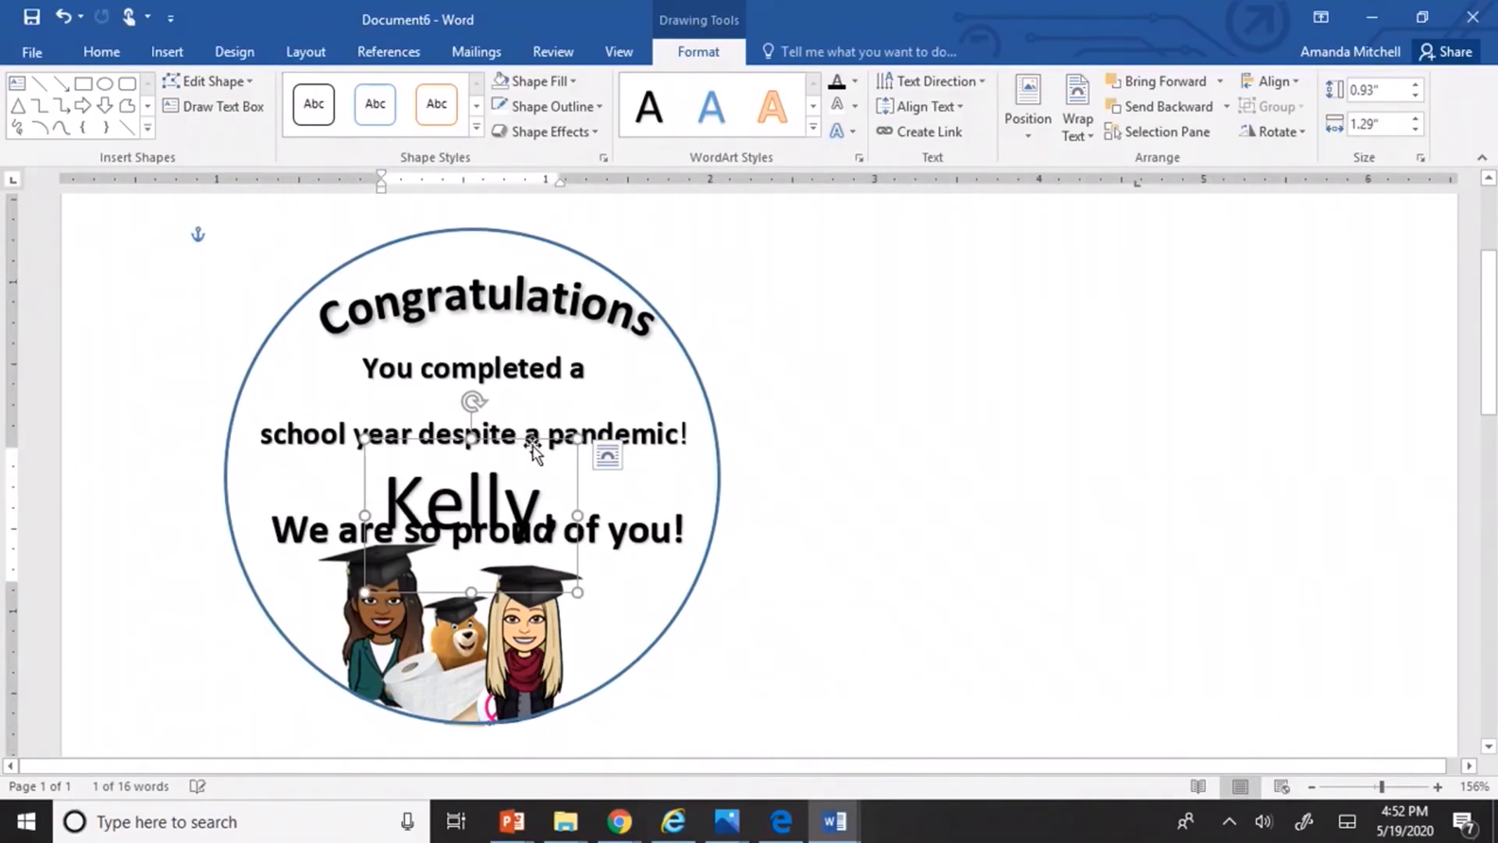
left_click_drag(528, 444, 525, 409)
left_click_drag(513, 414, 518, 413)
left_click(1018, 395)
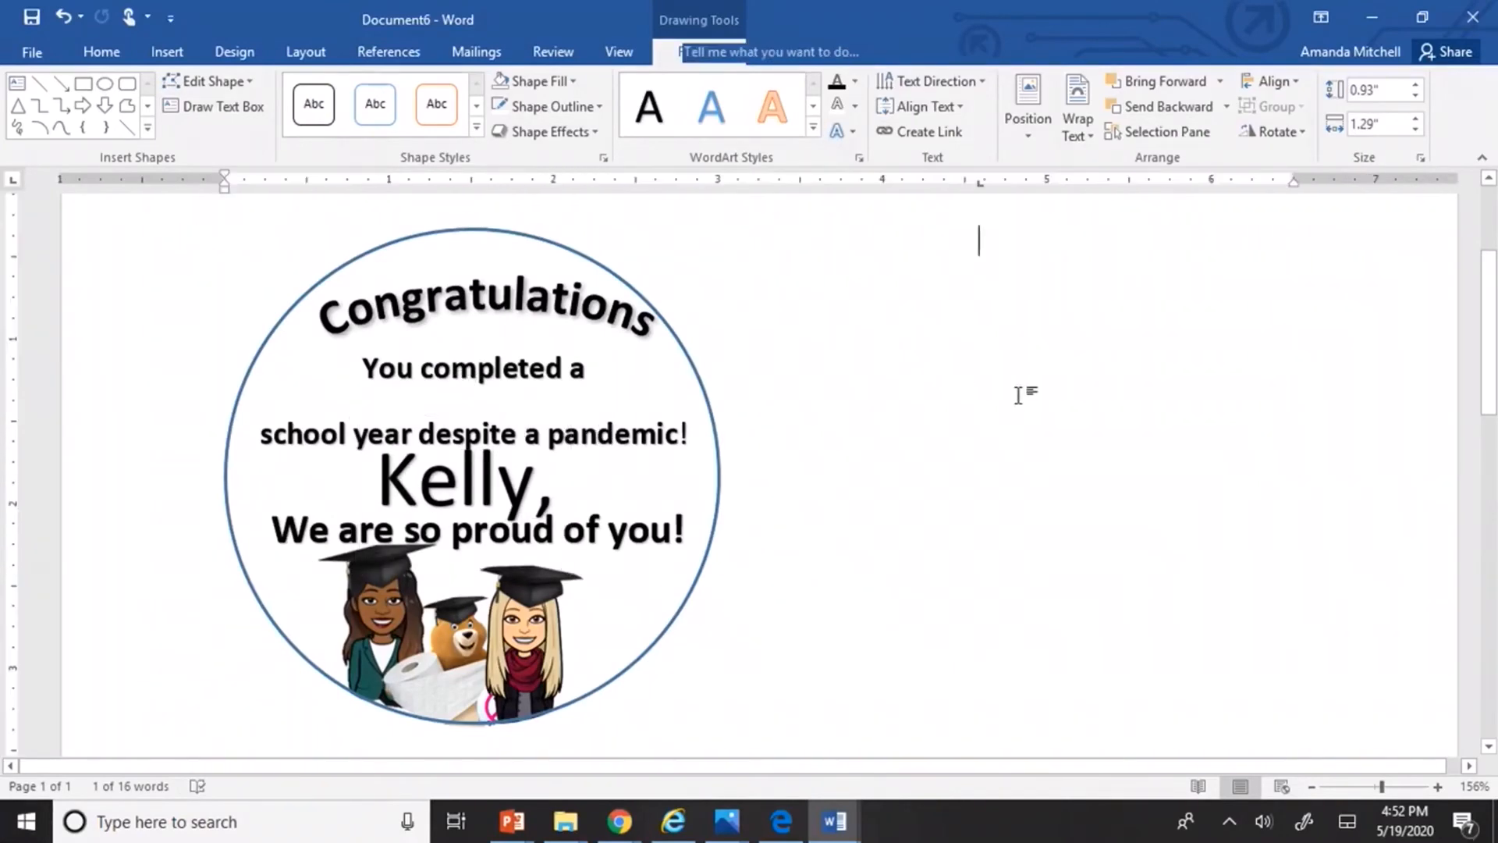
Insert another plain black WordArt and move it to the blank area beside the circle.
scroll(1019, 395, "down", 6)
scroll(1019, 394, "up", 5)
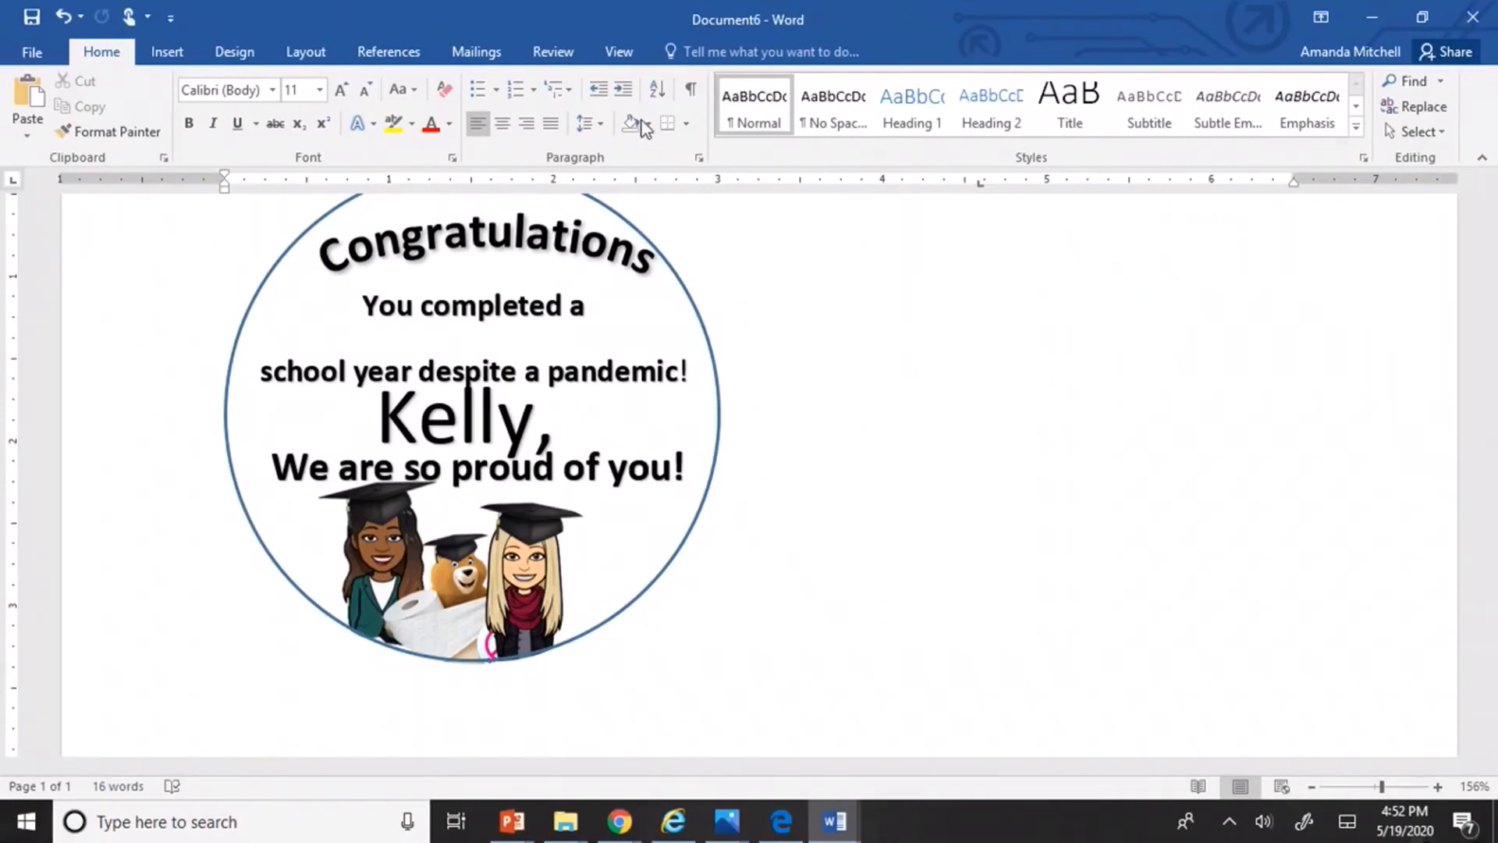
left_click(175, 56)
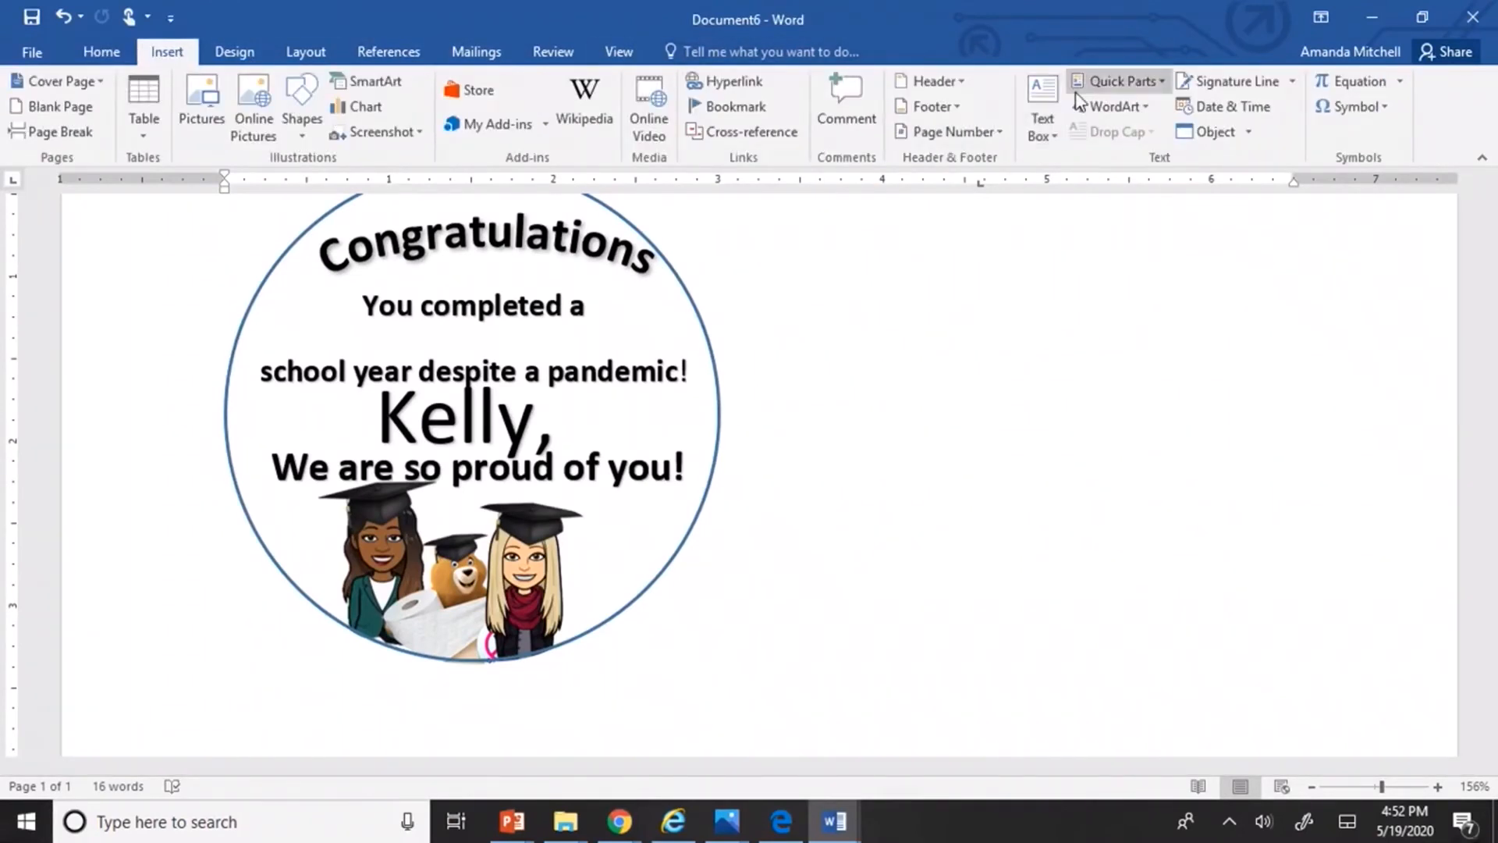
left_click(1090, 107)
left_click(1100, 152)
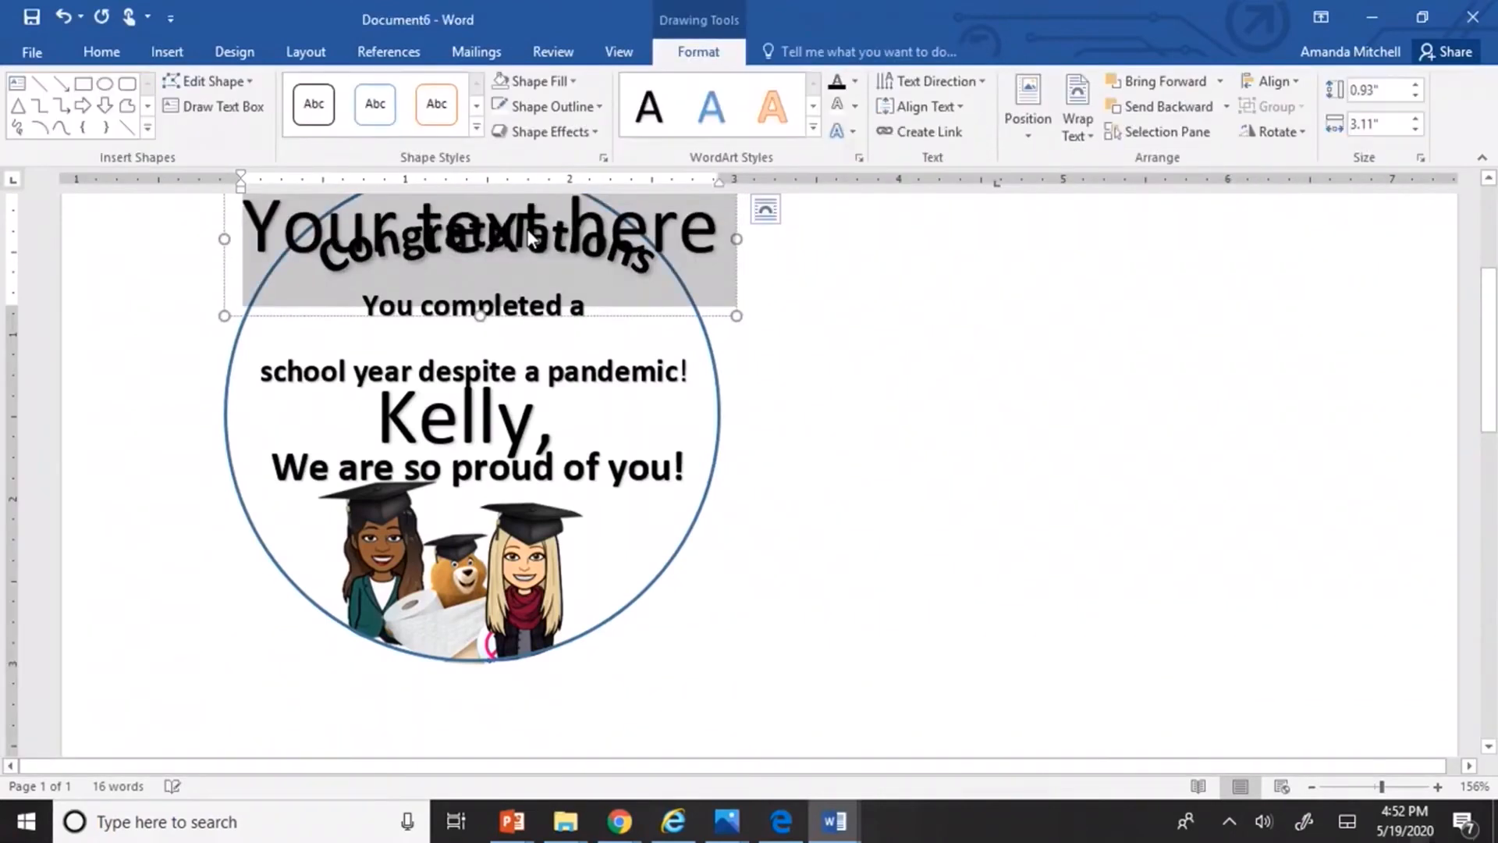
left_click_drag(727, 312, 1275, 433)
left_click_drag(800, 315, 1260, 373)
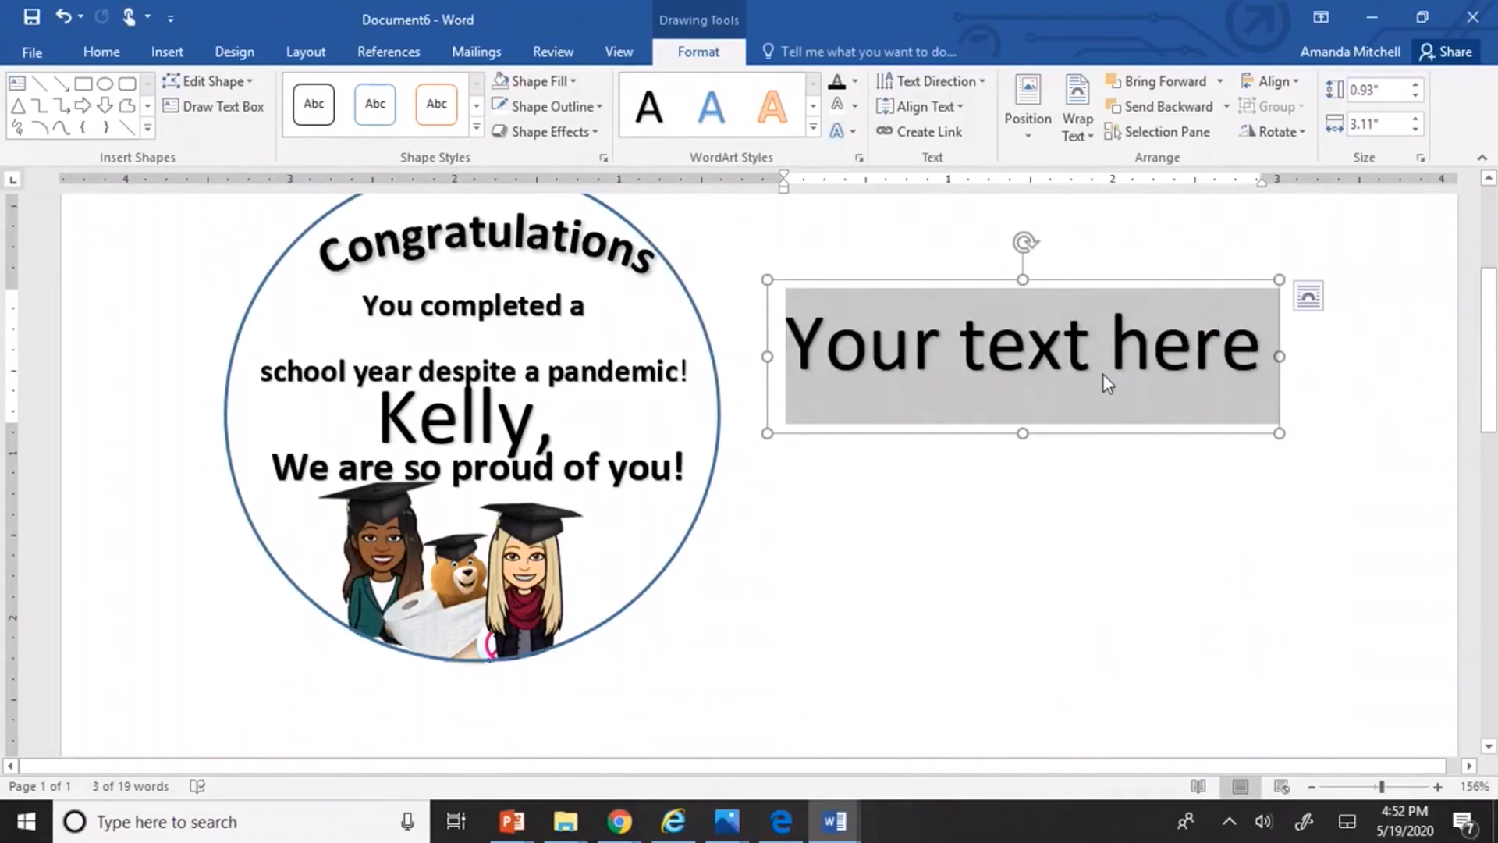
Replace the new WordArt's placeholder text with "2019-2020".
type("2020")
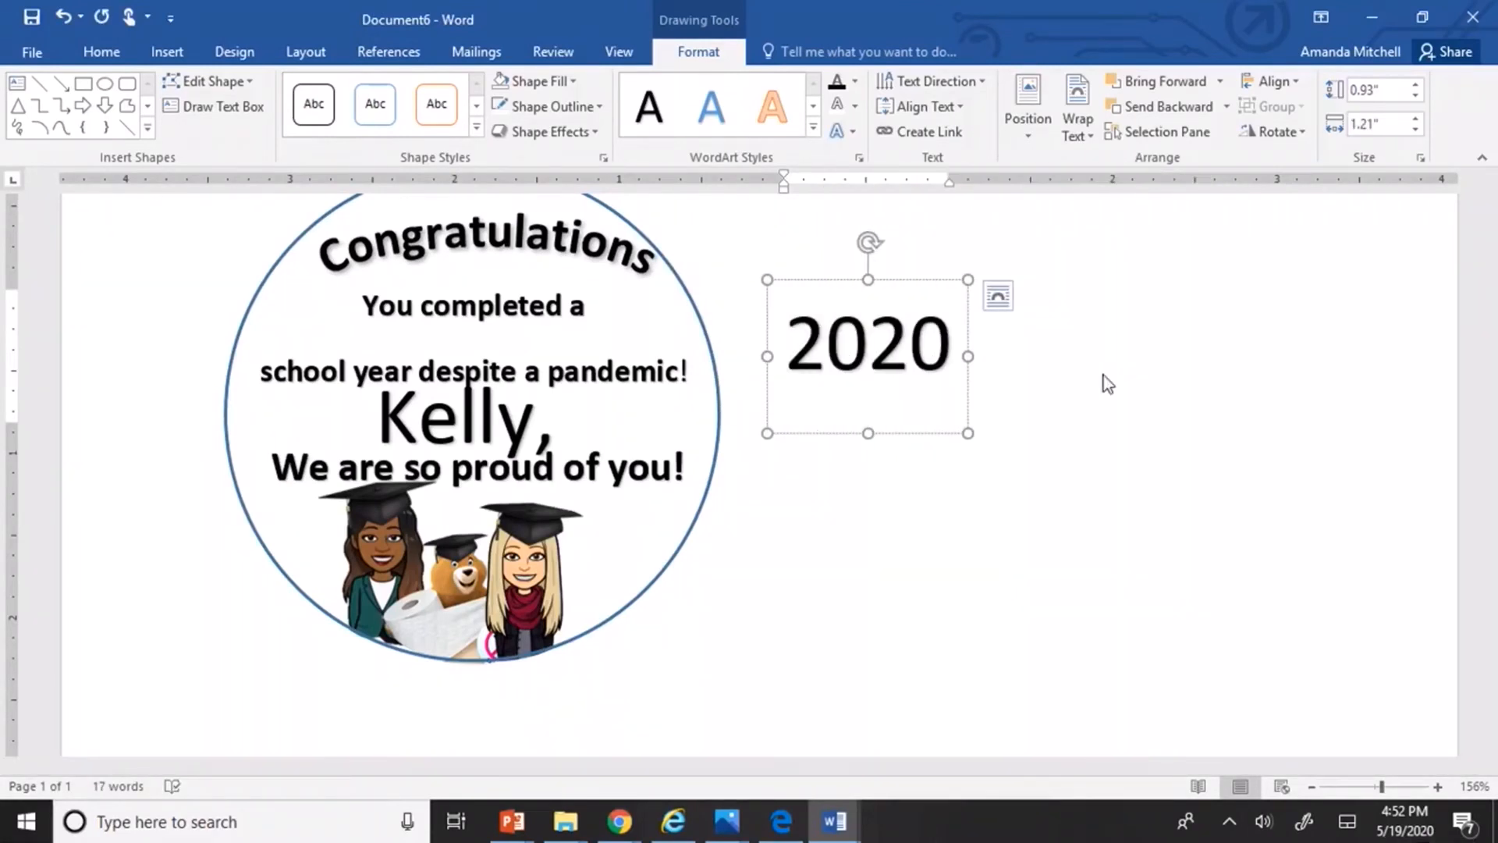
key("BackSpace")
key("BackSpace")
key("BackSpace")
key("BackSpace")
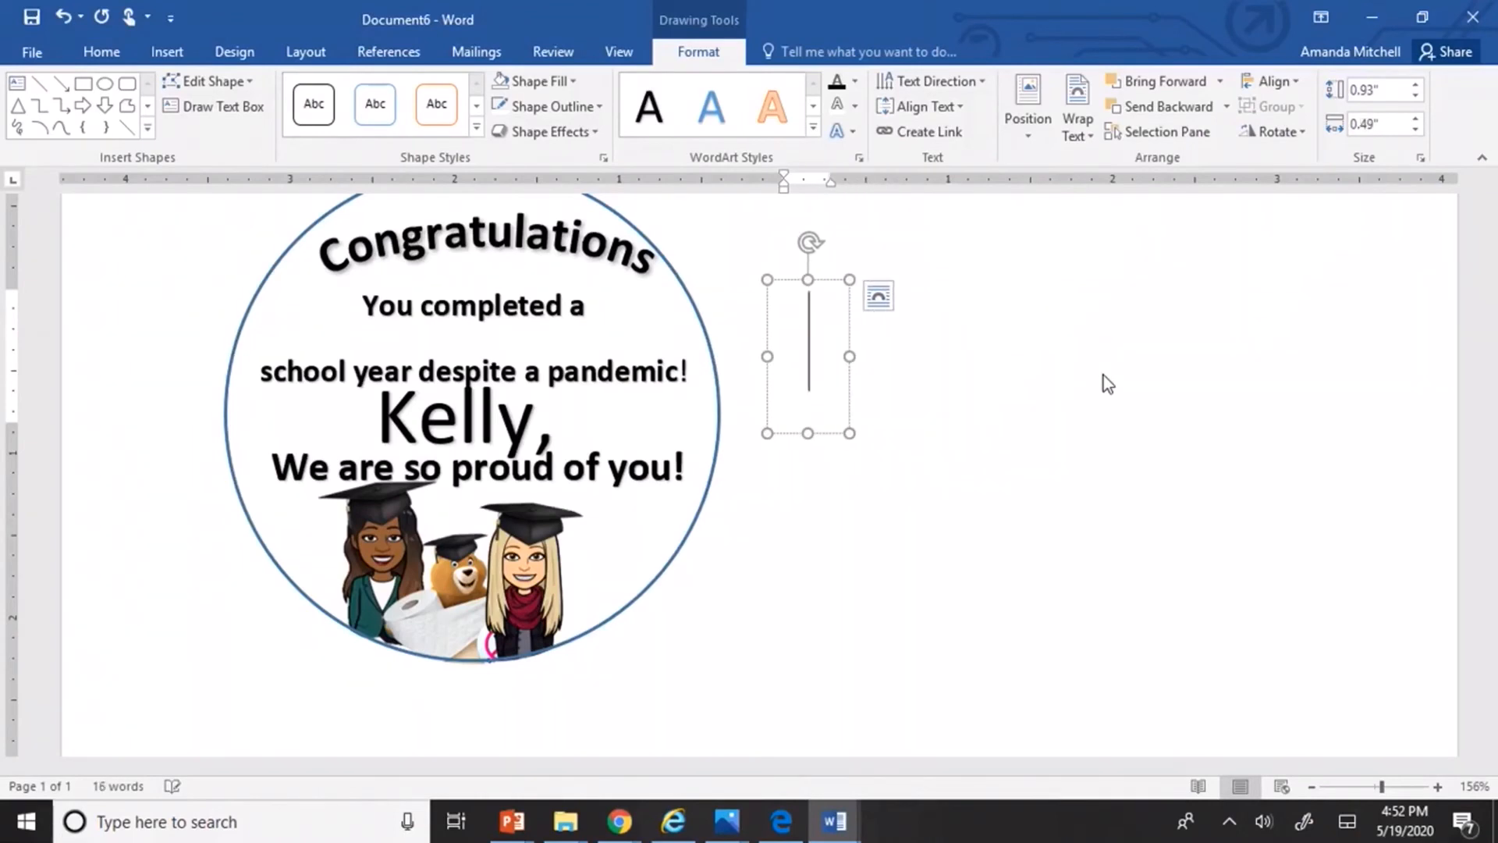
type("2019-")
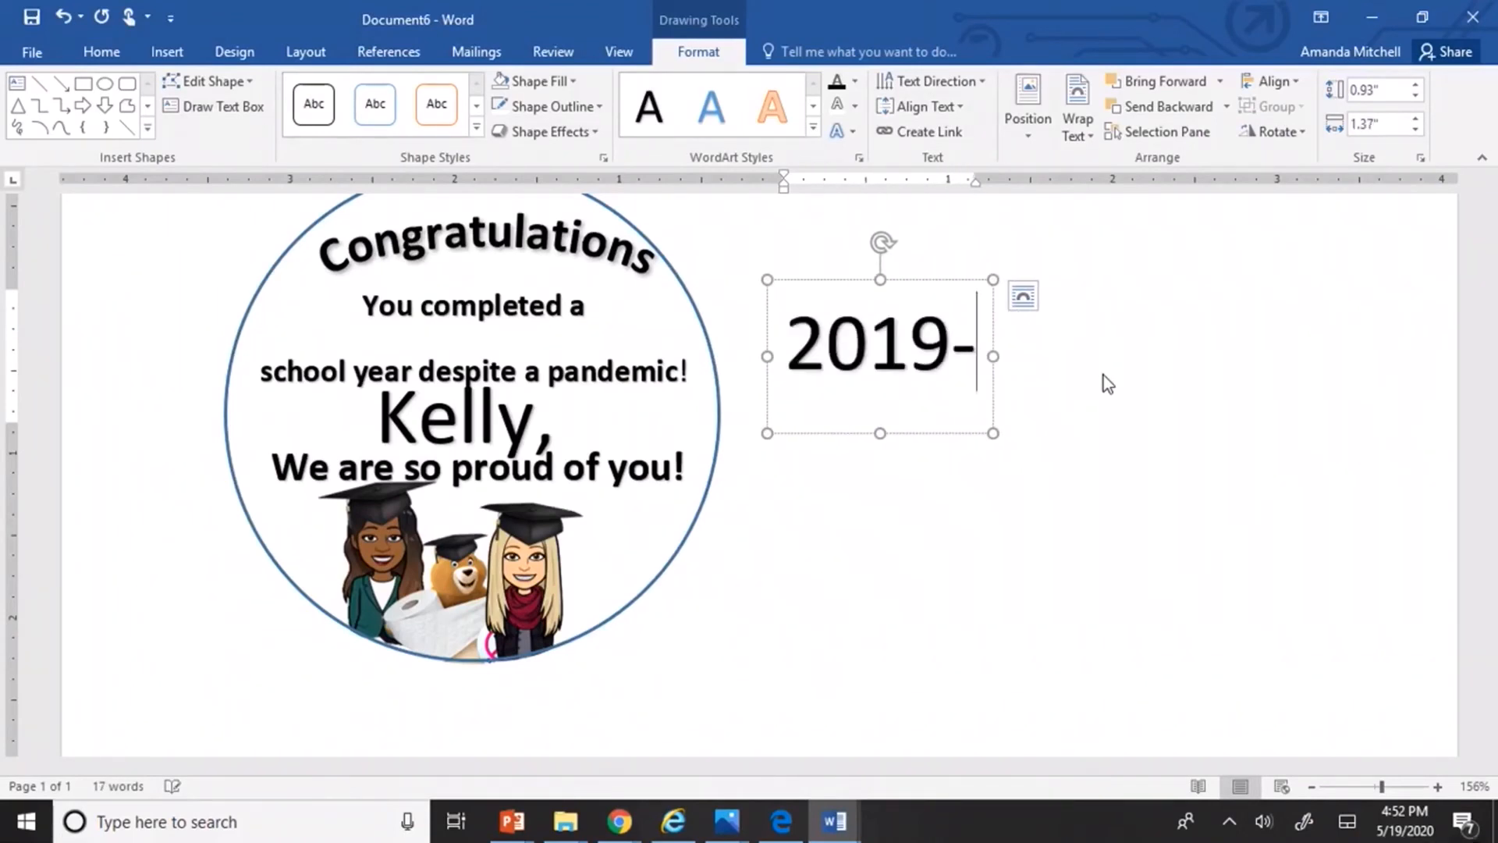
type("2020")
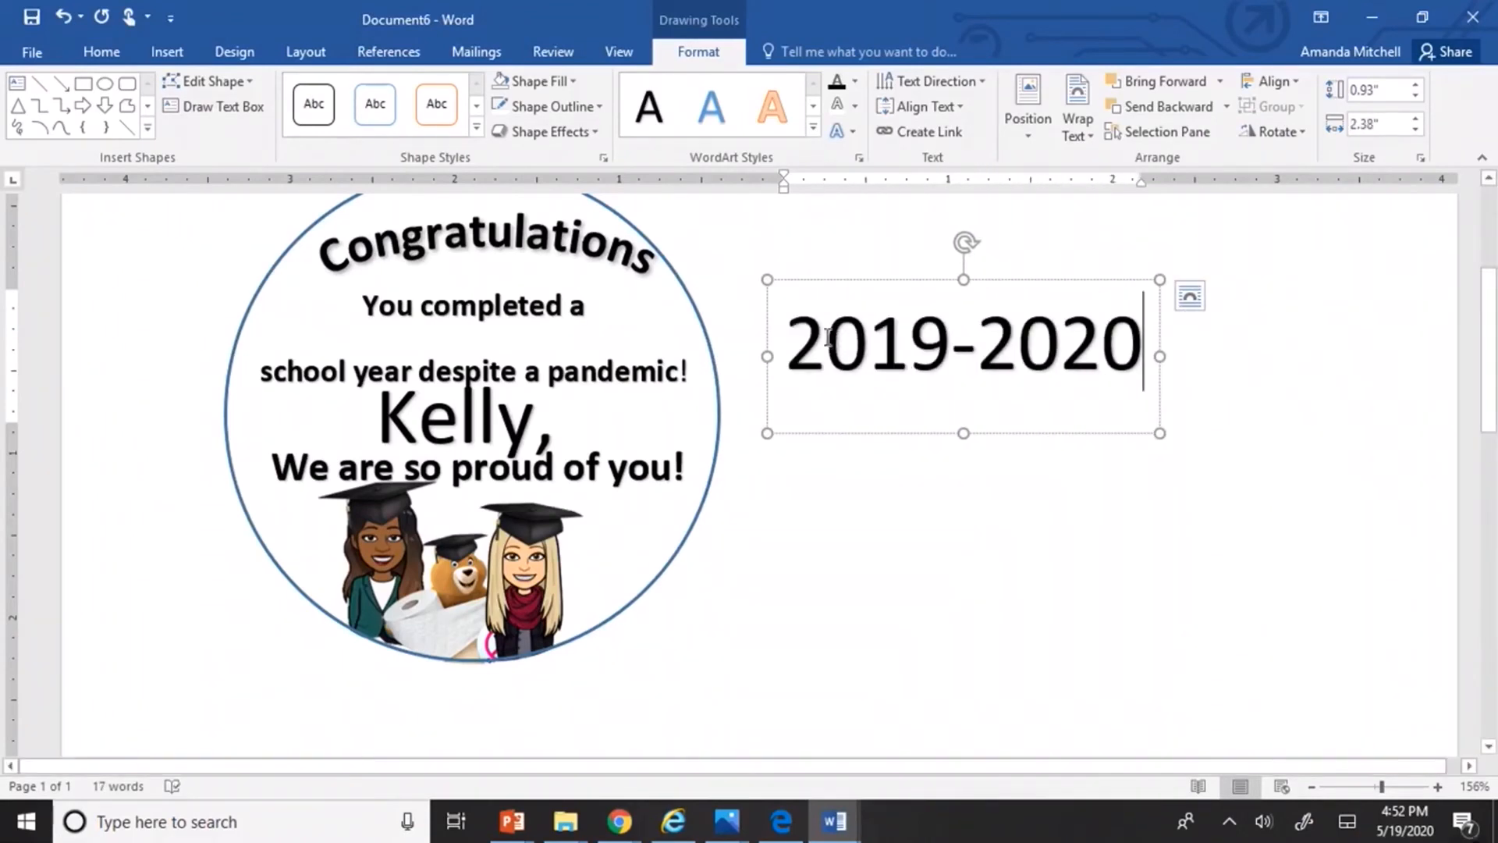
Format the "2019-2020" WordArt as 10 pt bold and place it over the toilet paper at the bottom of the circle.
left_click_drag(813, 334, 1121, 390)
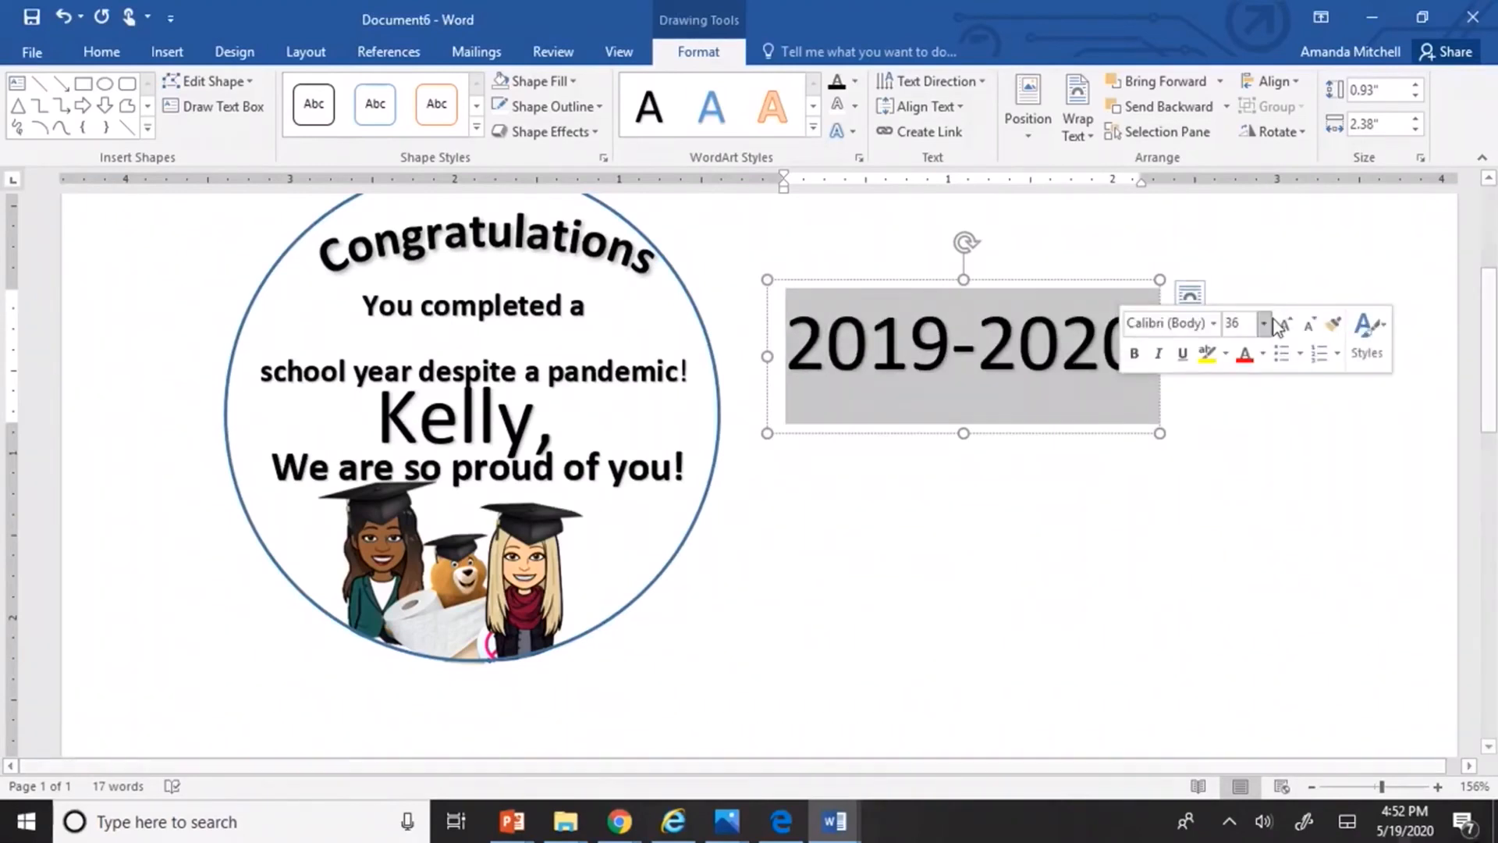
left_click(1264, 323)
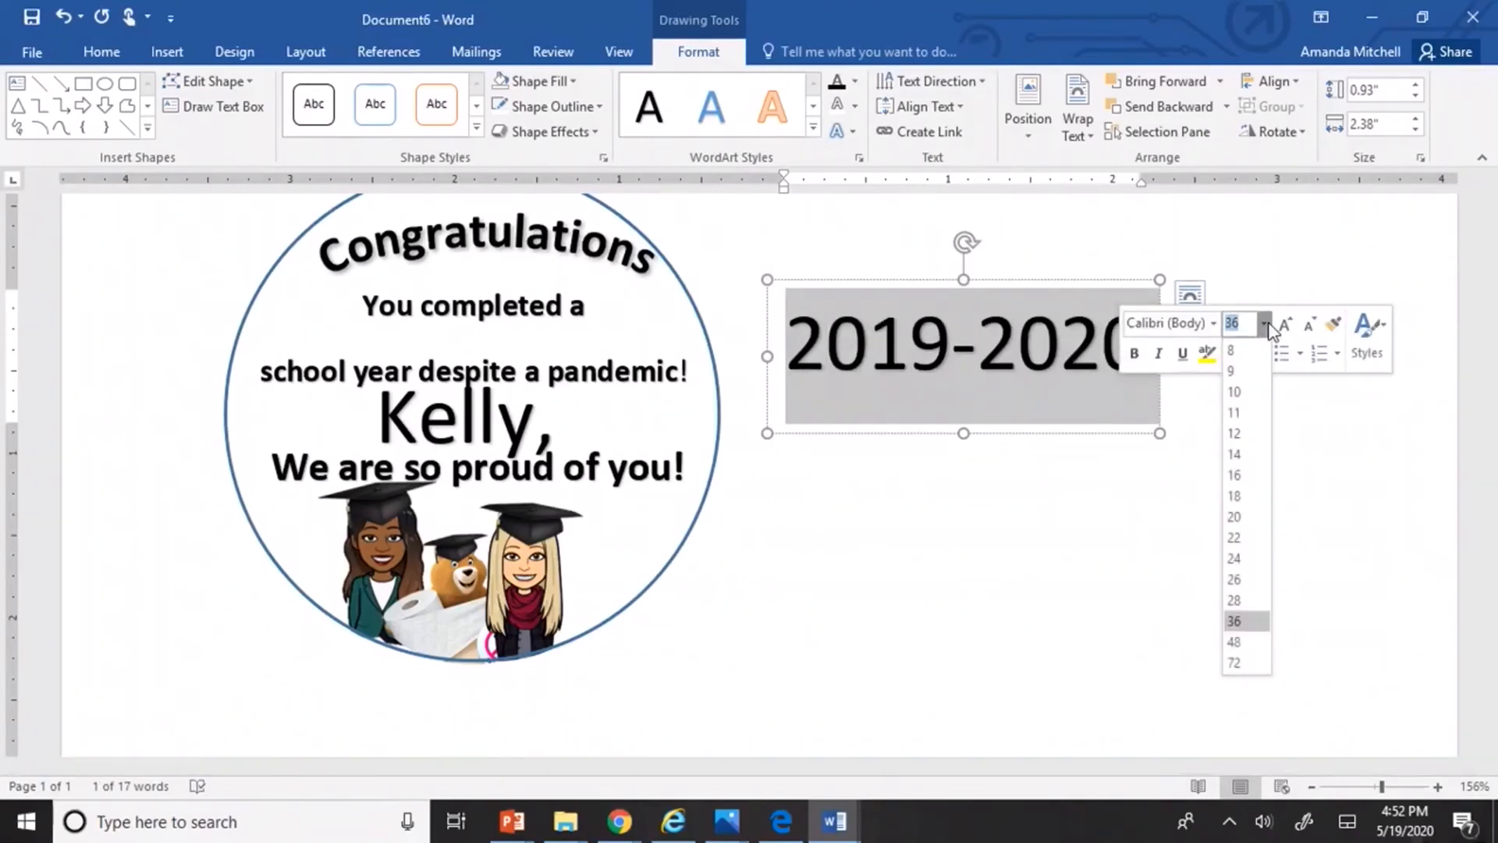
left_click(1247, 392)
left_click(1133, 353)
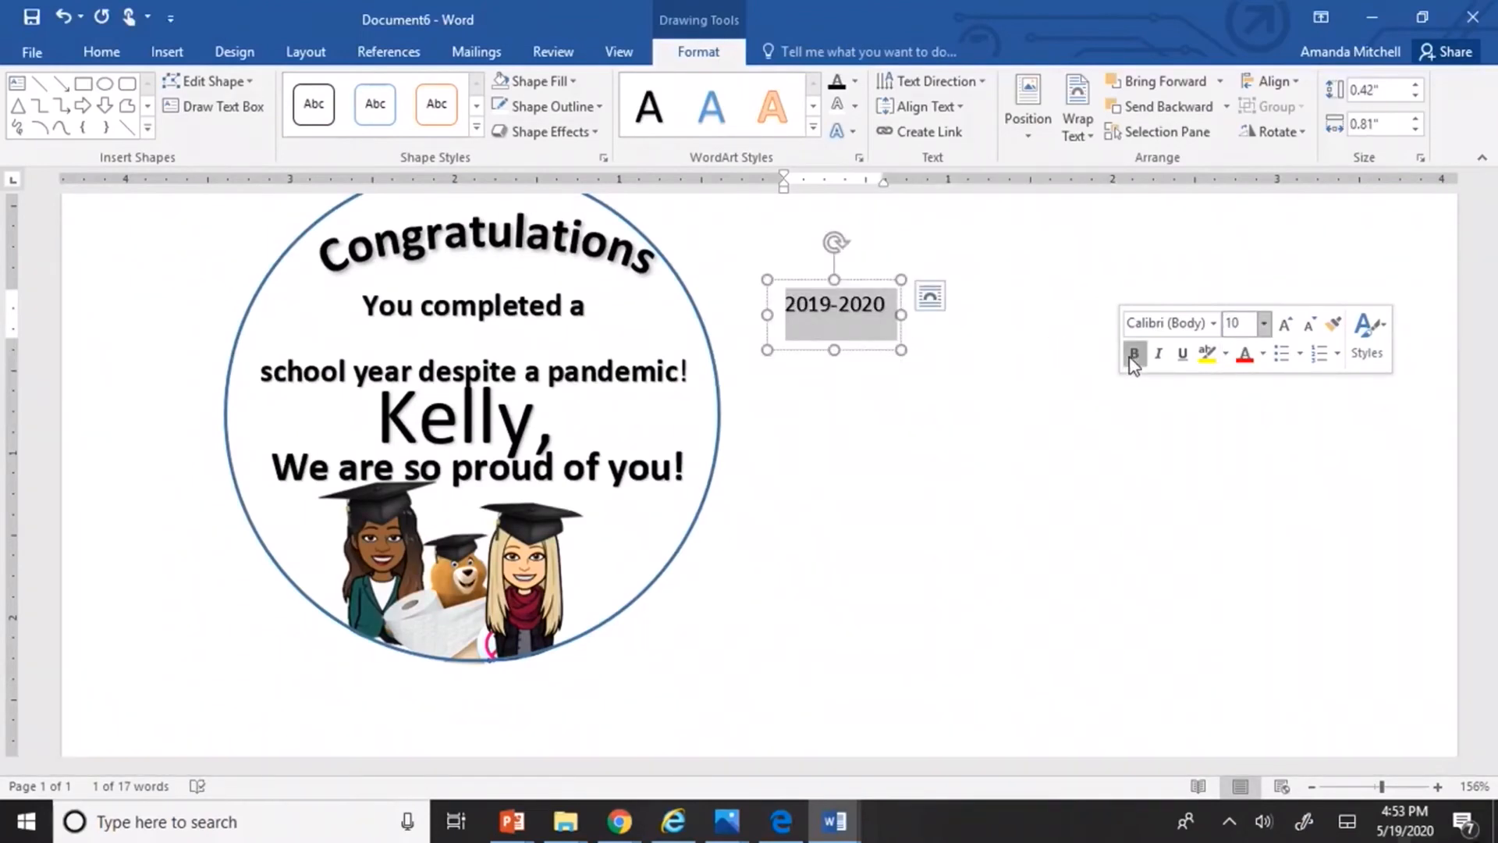
left_click_drag(801, 277, 405, 605)
left_click(980, 429)
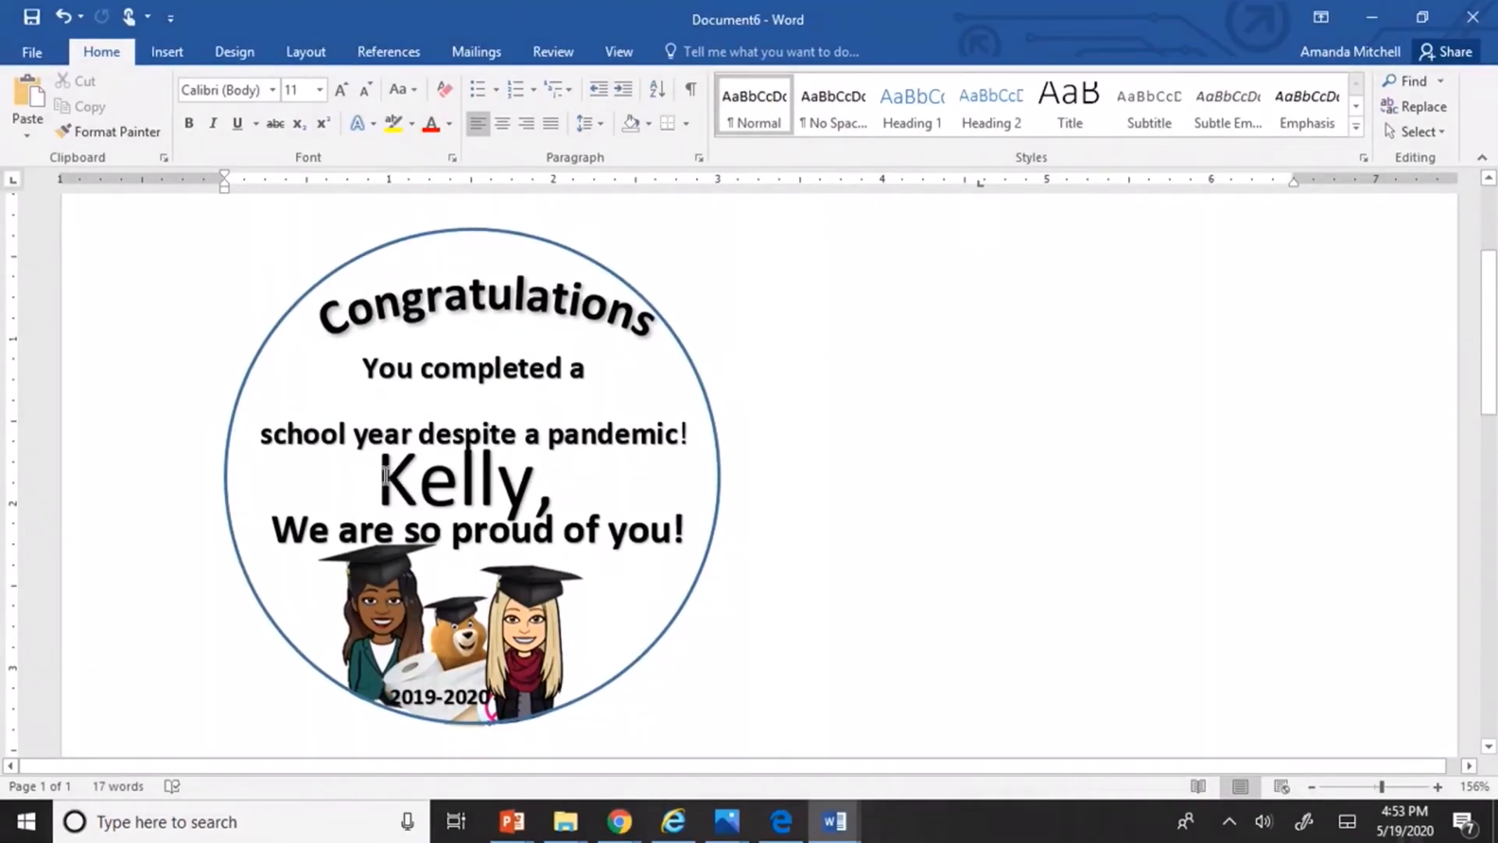
Change the font of the graduate's name to Monotype Corsiva.
left_click_drag(370, 499, 567, 499)
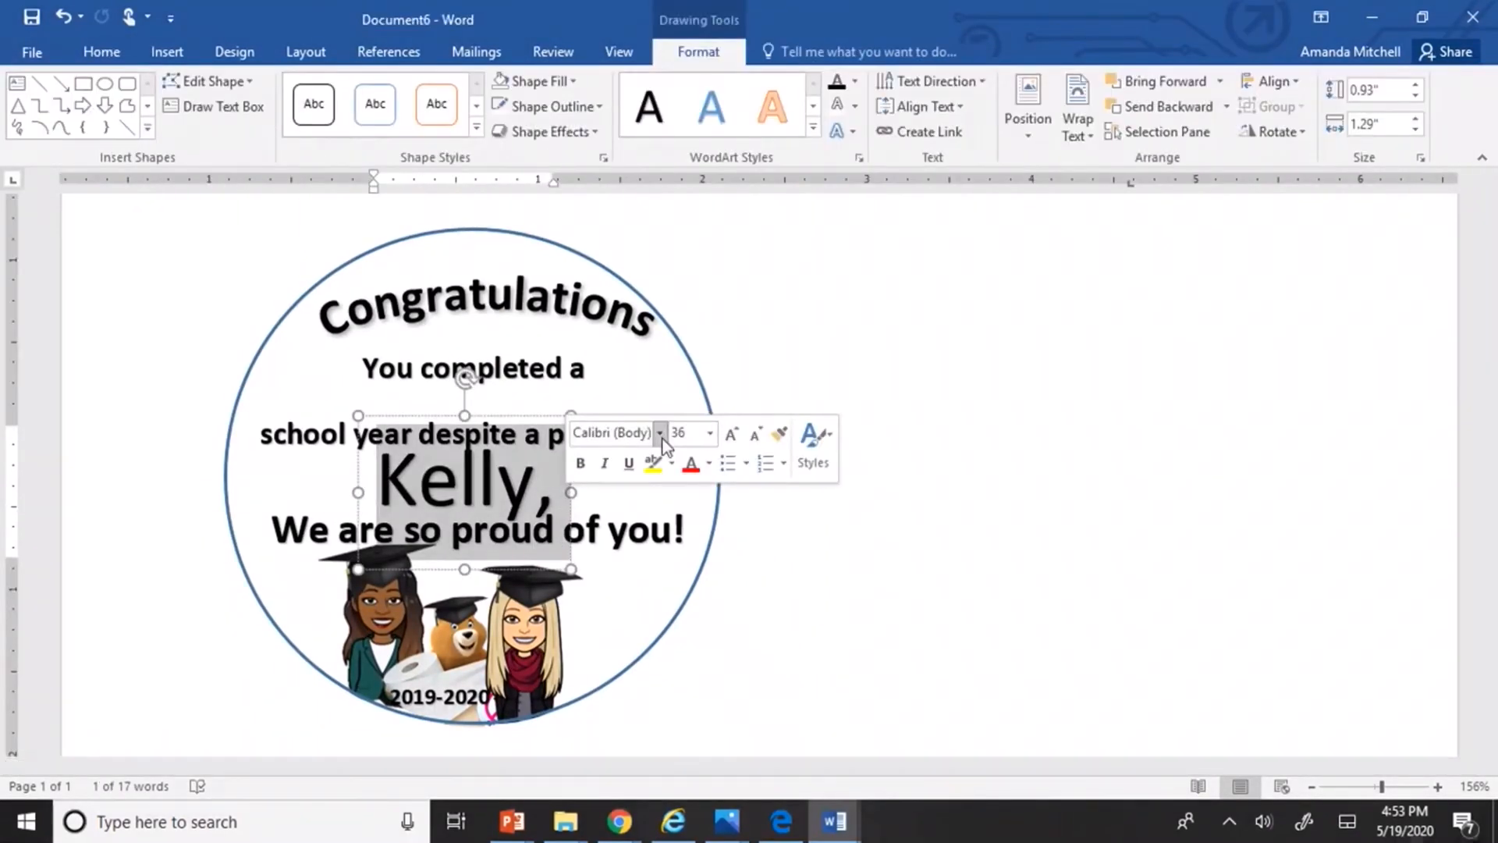
left_click(659, 434)
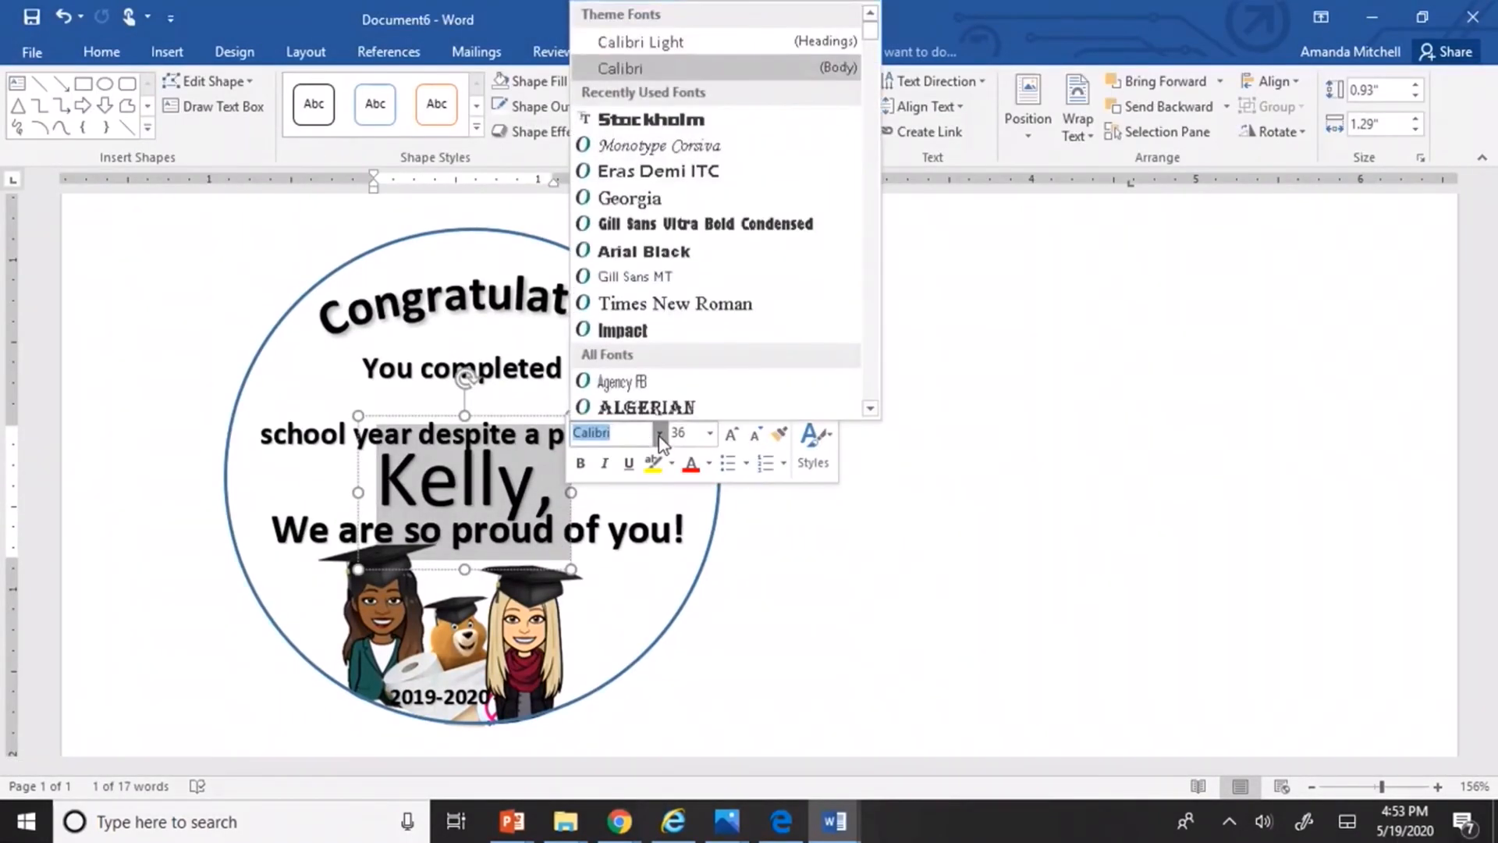
left_click(663, 146)
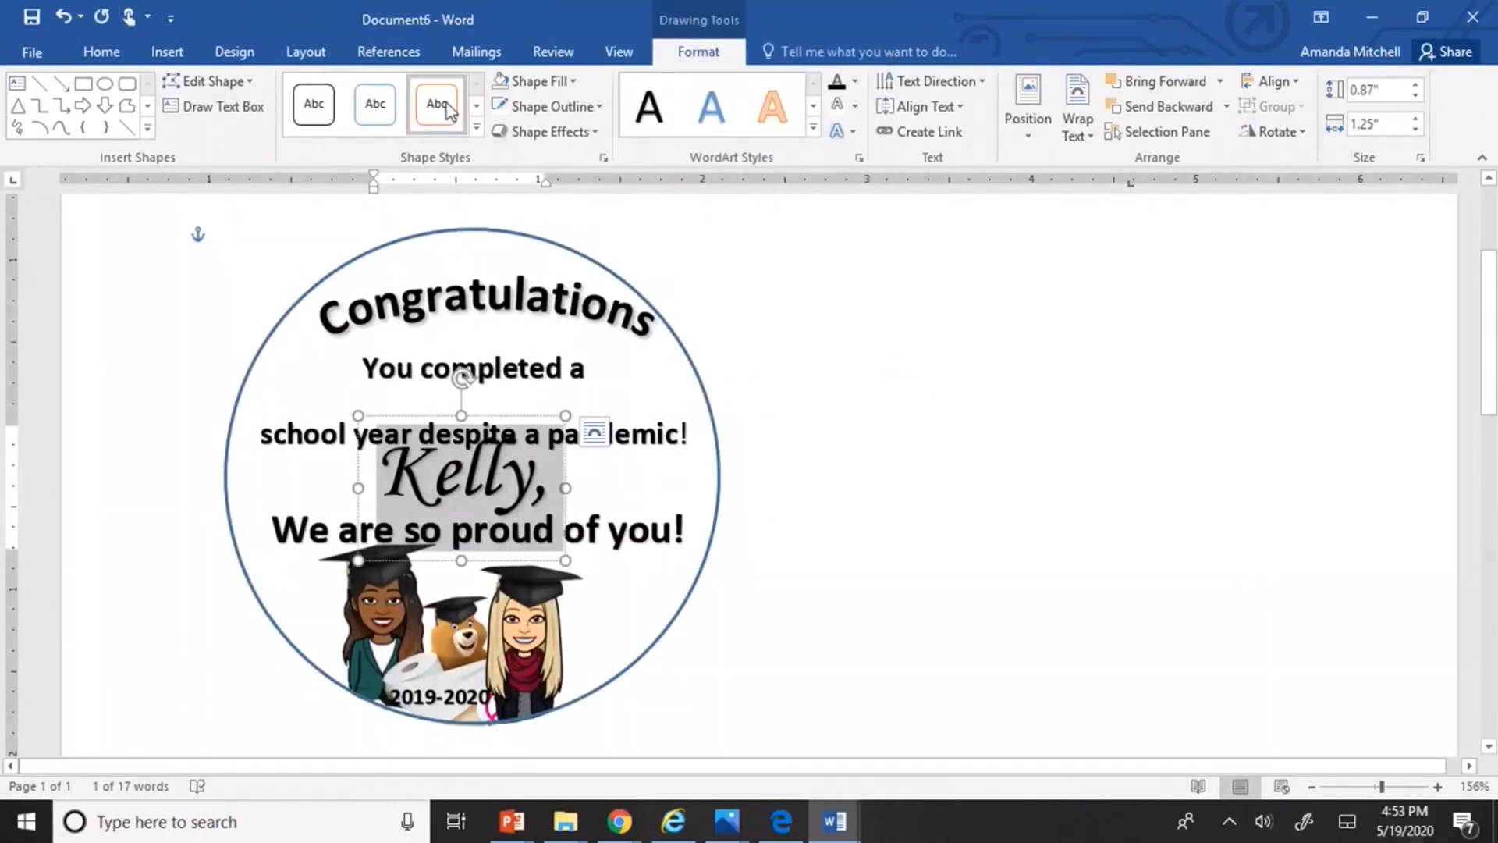
left_click(769, 445)
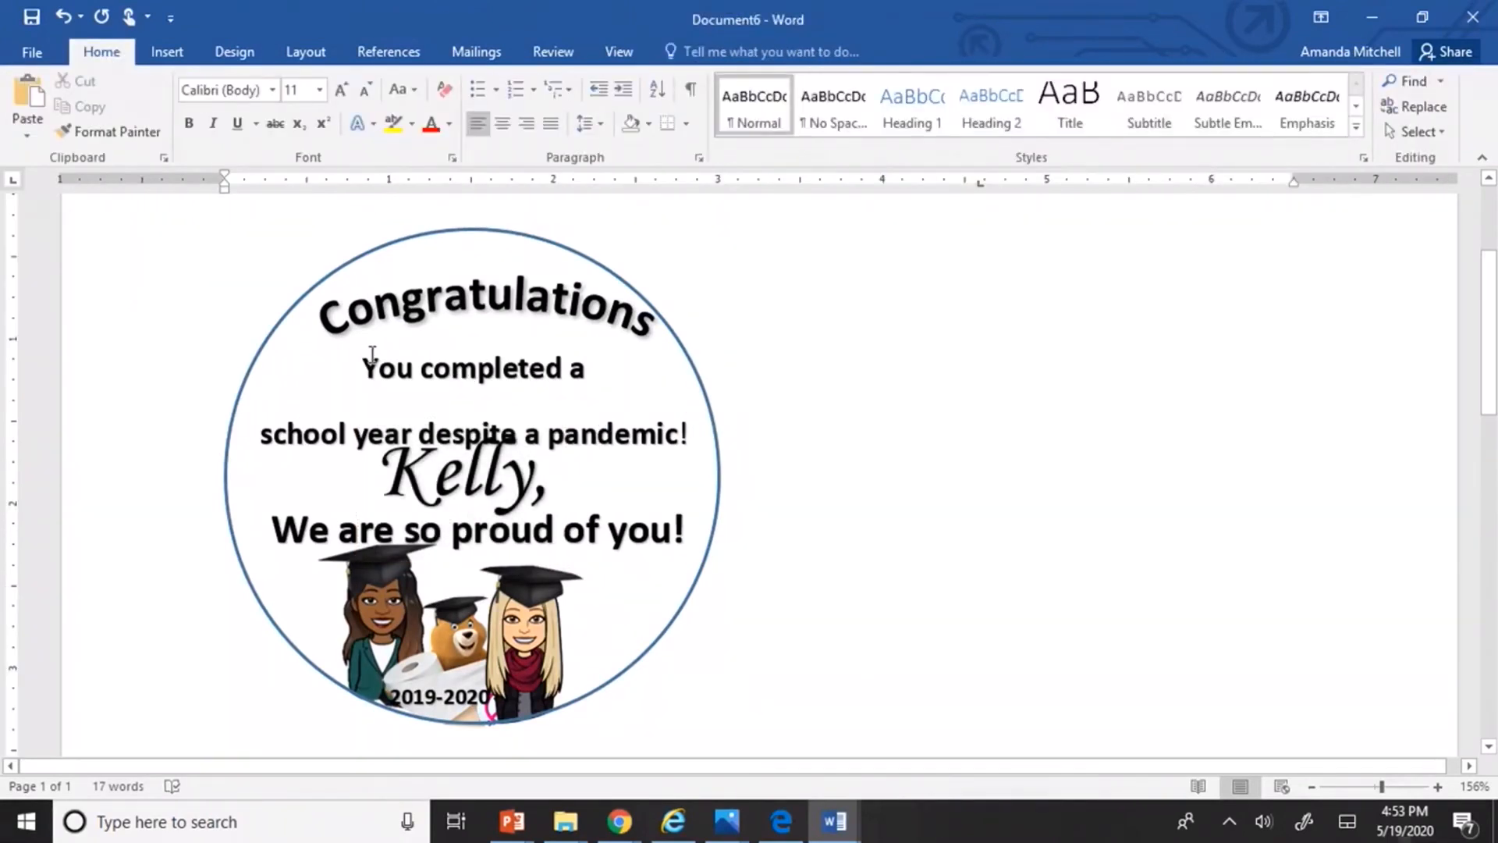
Move the "You completed a school year despite a pandemic!" message up slightly, set it in Monotype Corsiva, and recenter it in the circle.
left_click(372, 355)
left_click_drag(618, 344, 618, 332)
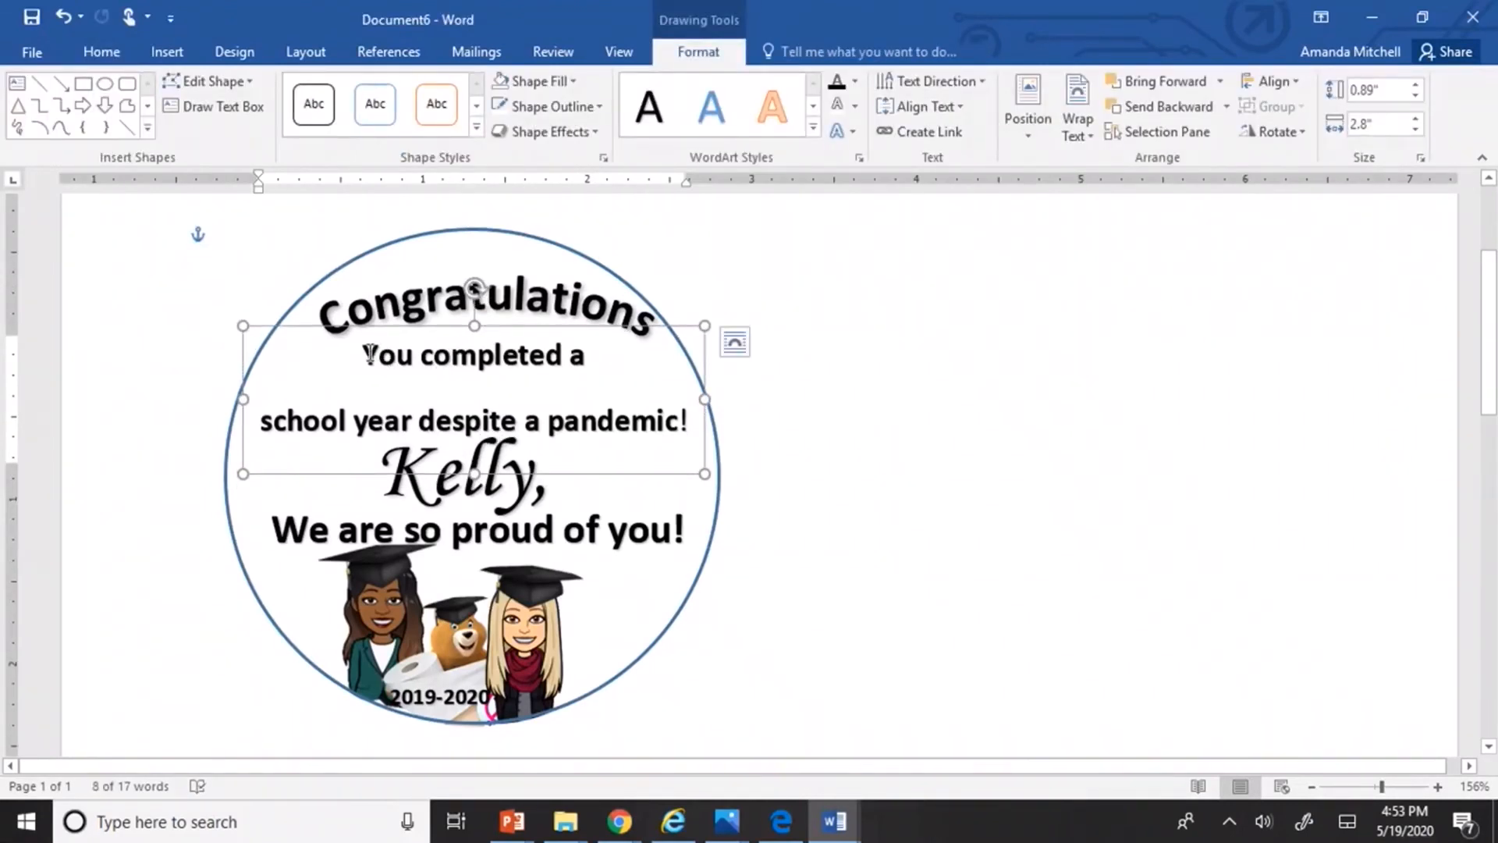
left_click_drag(362, 355, 658, 405)
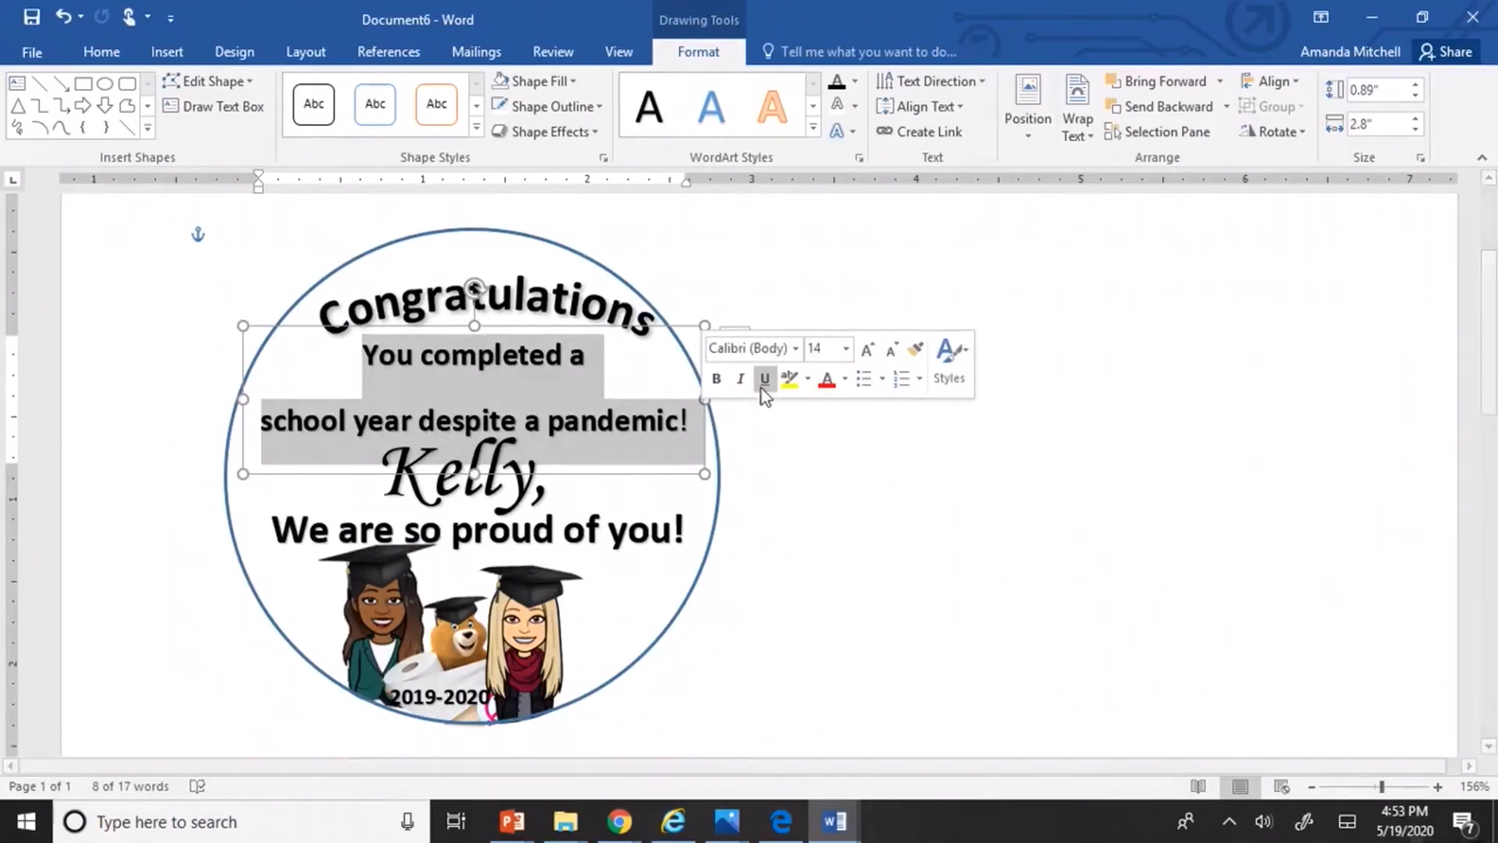
left_click(795, 348)
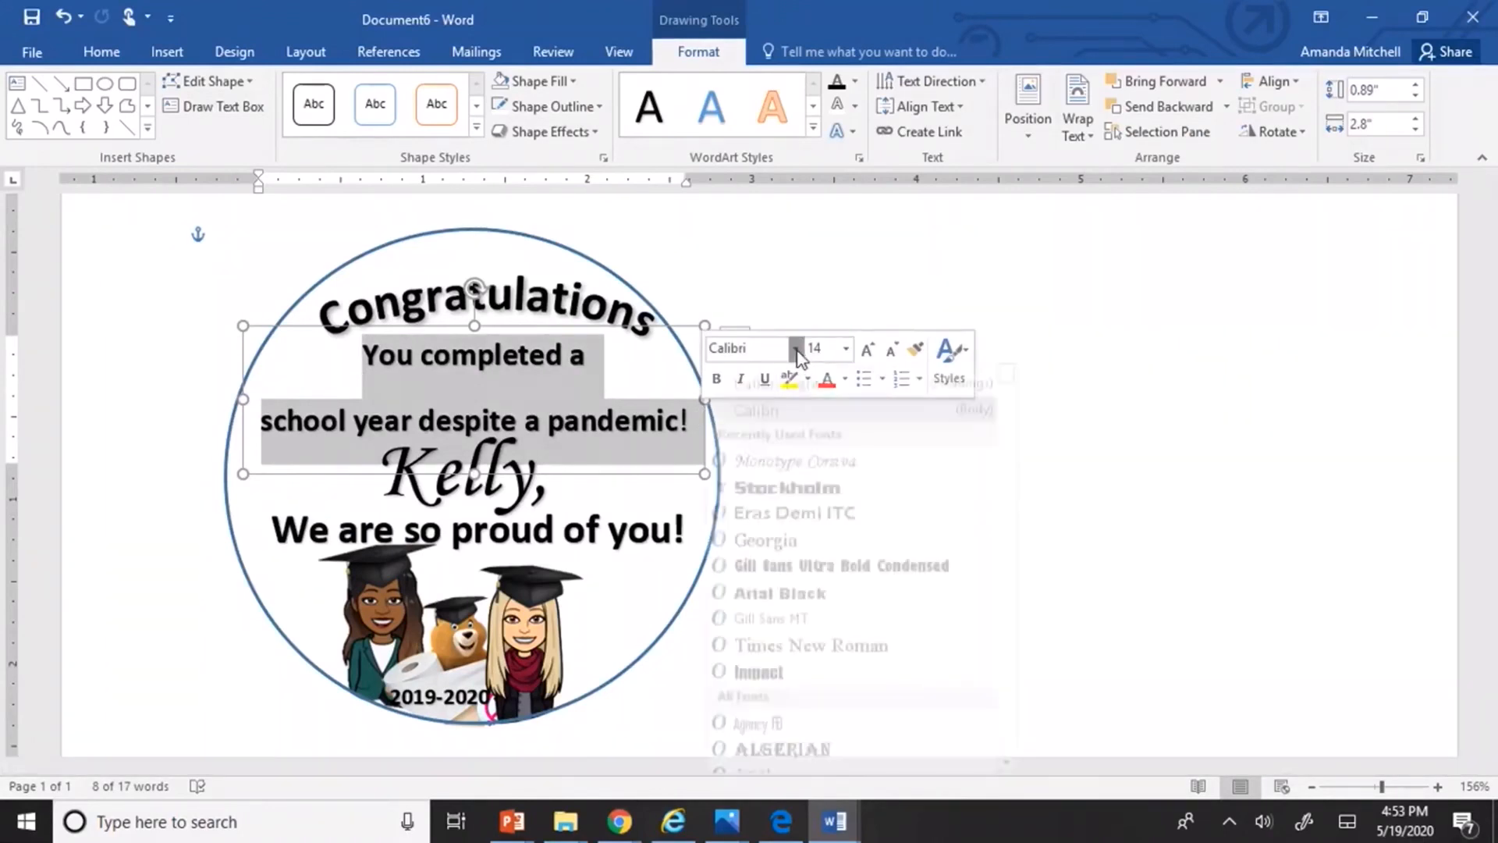
left_click(780, 480)
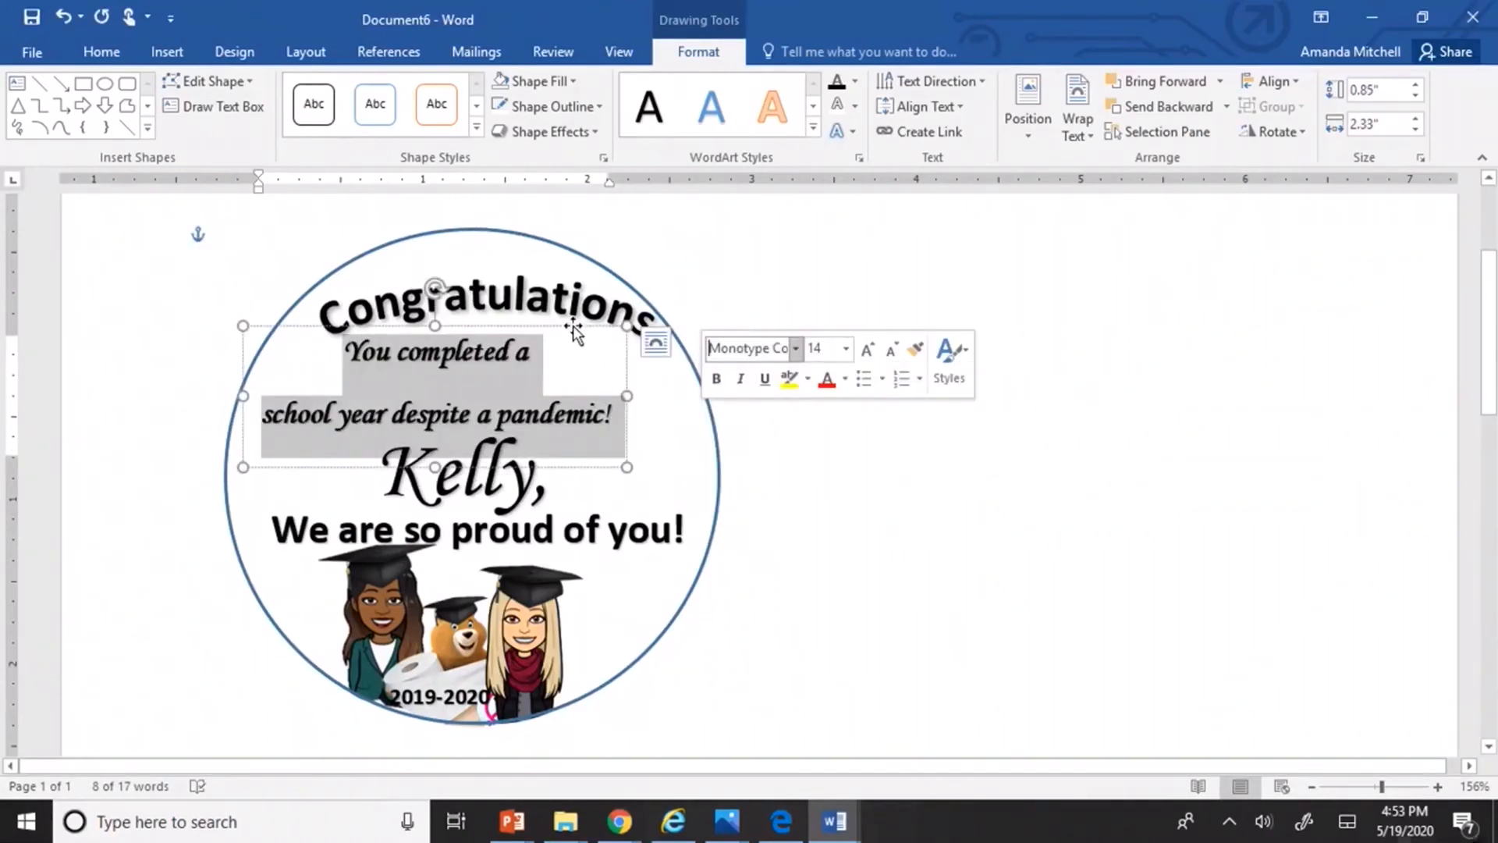
left_click_drag(575, 331, 605, 334)
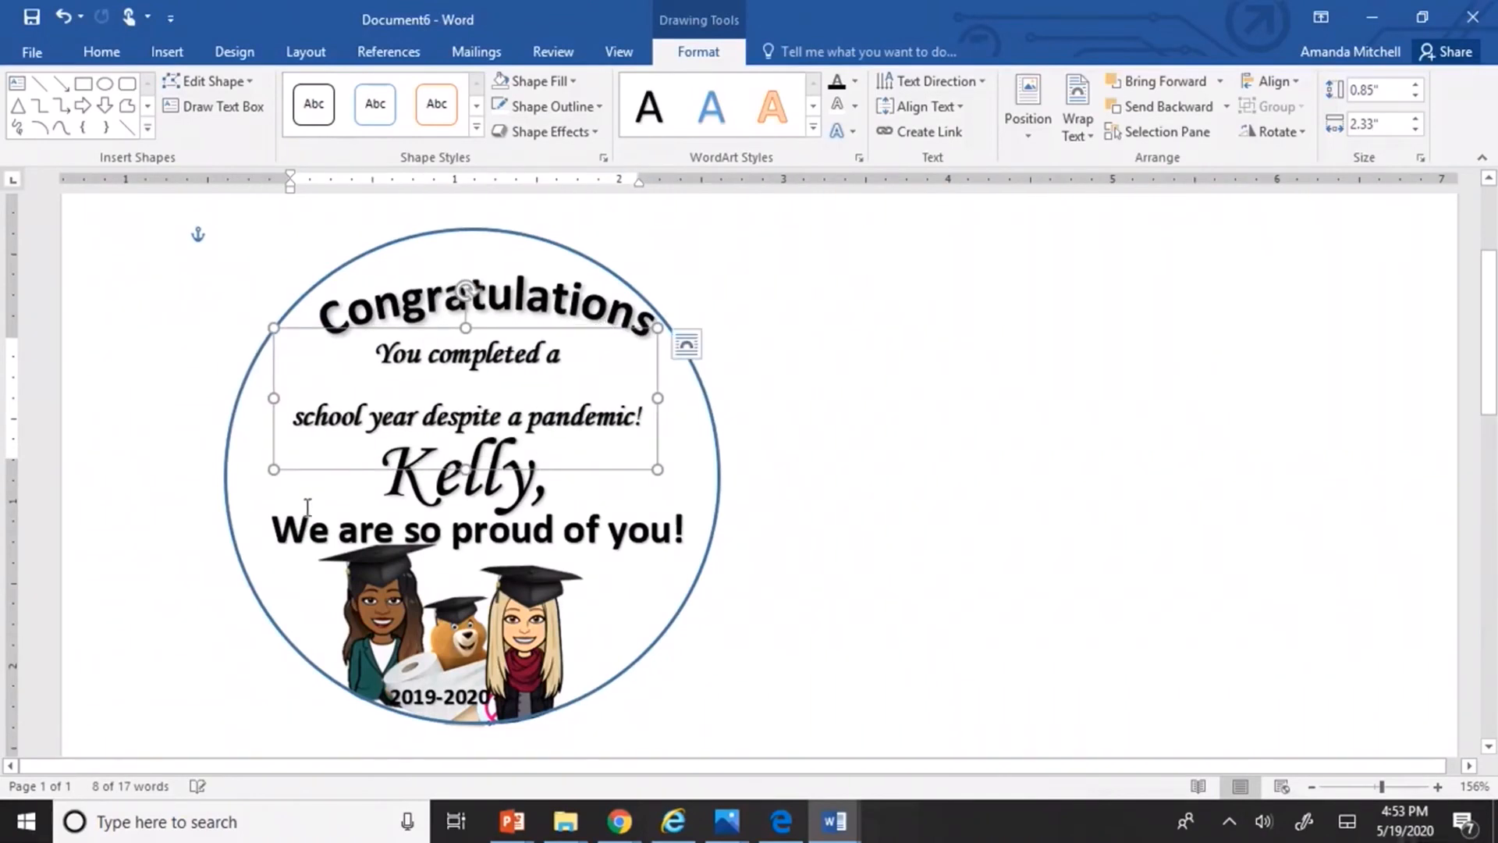
Set the "We are so proud of you!" message in Monotype Corsiva and shift it slightly right to center it in the circle.
left_click_drag(284, 530, 712, 538)
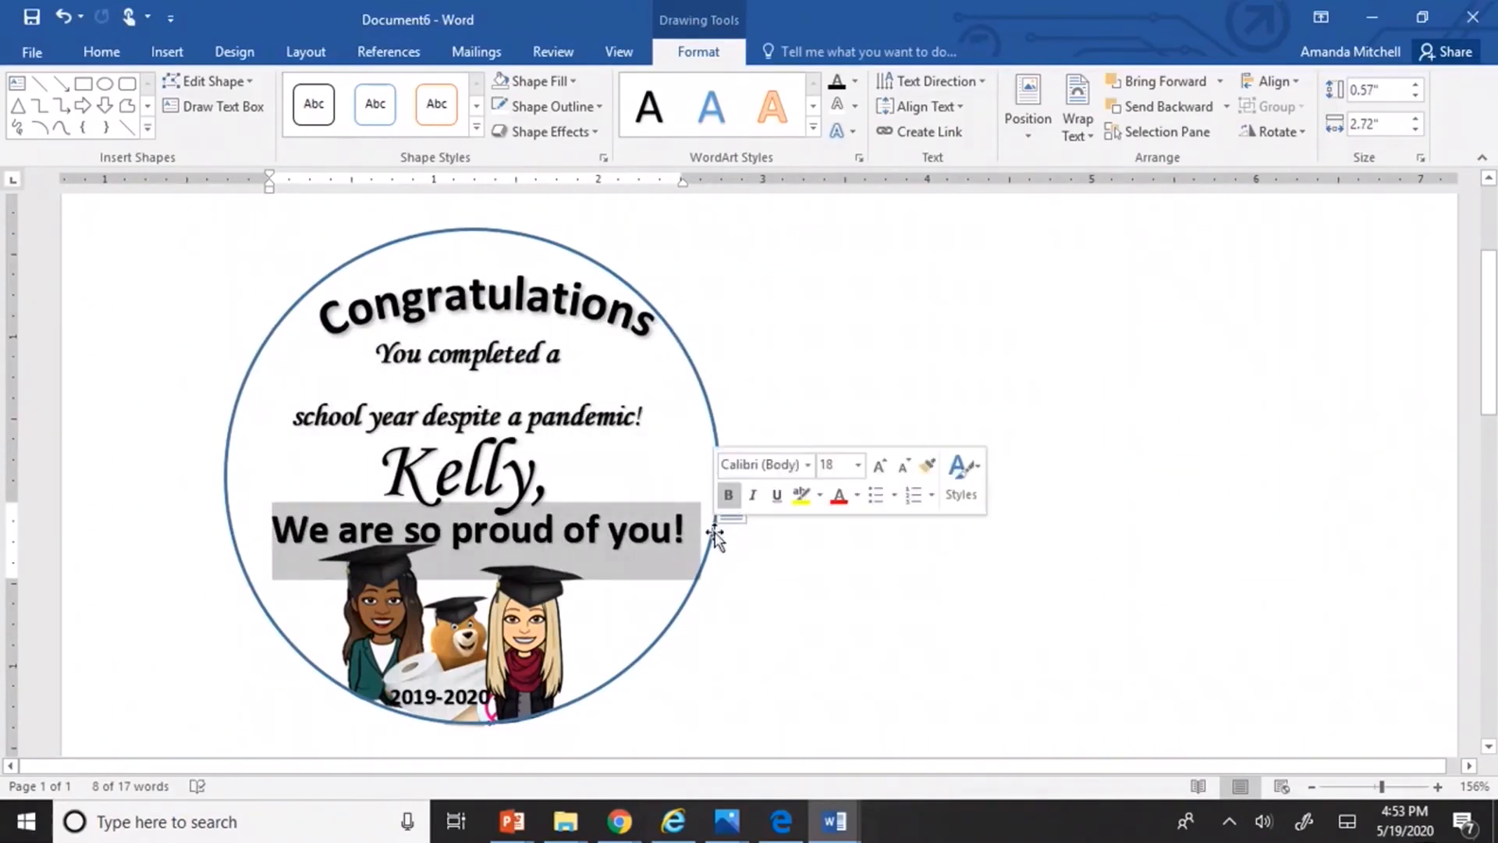
left_click(803, 466)
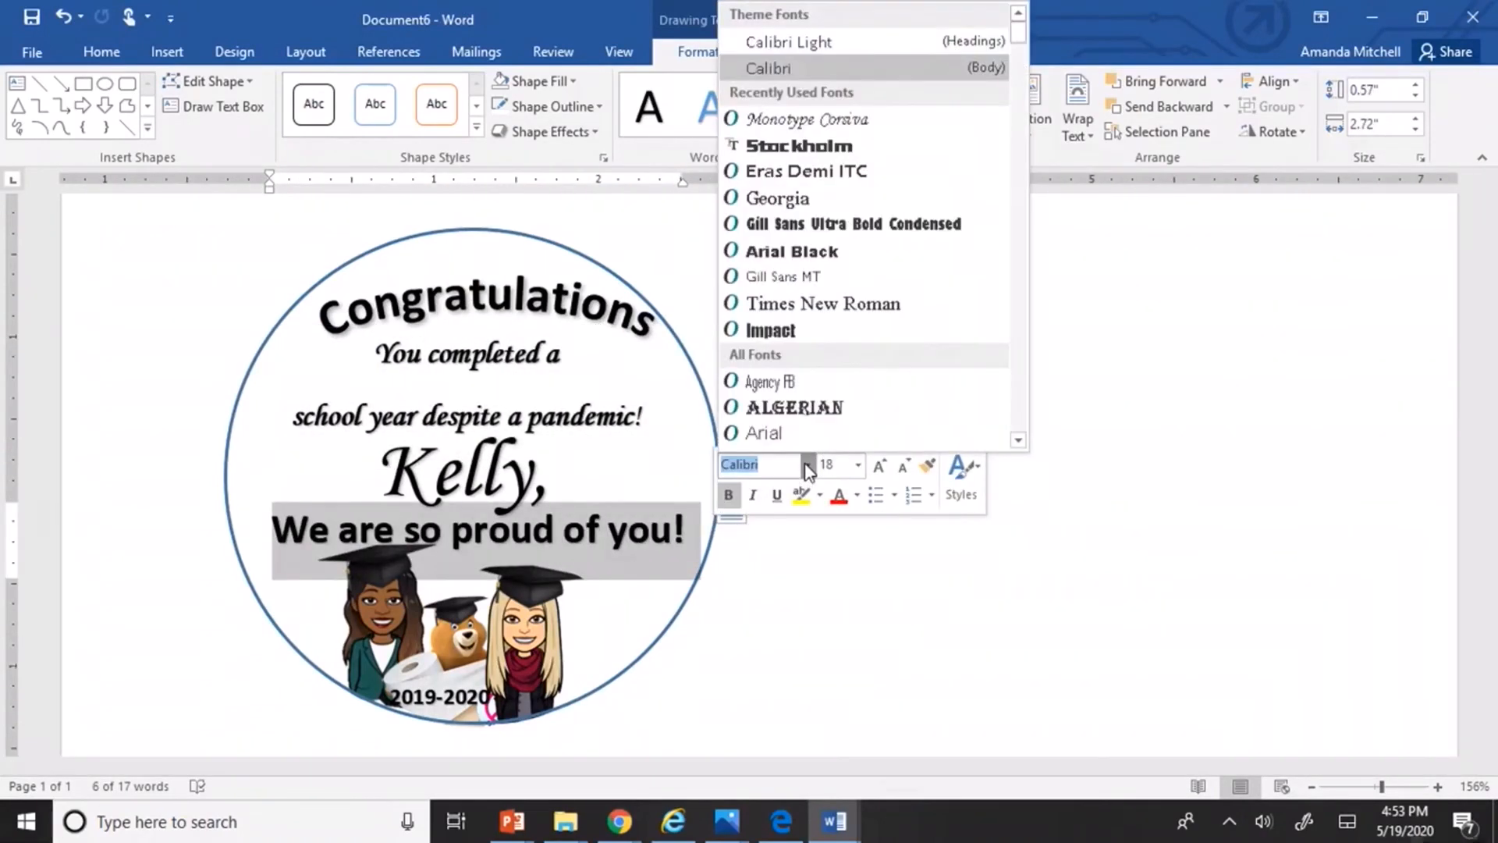
left_click(812, 119)
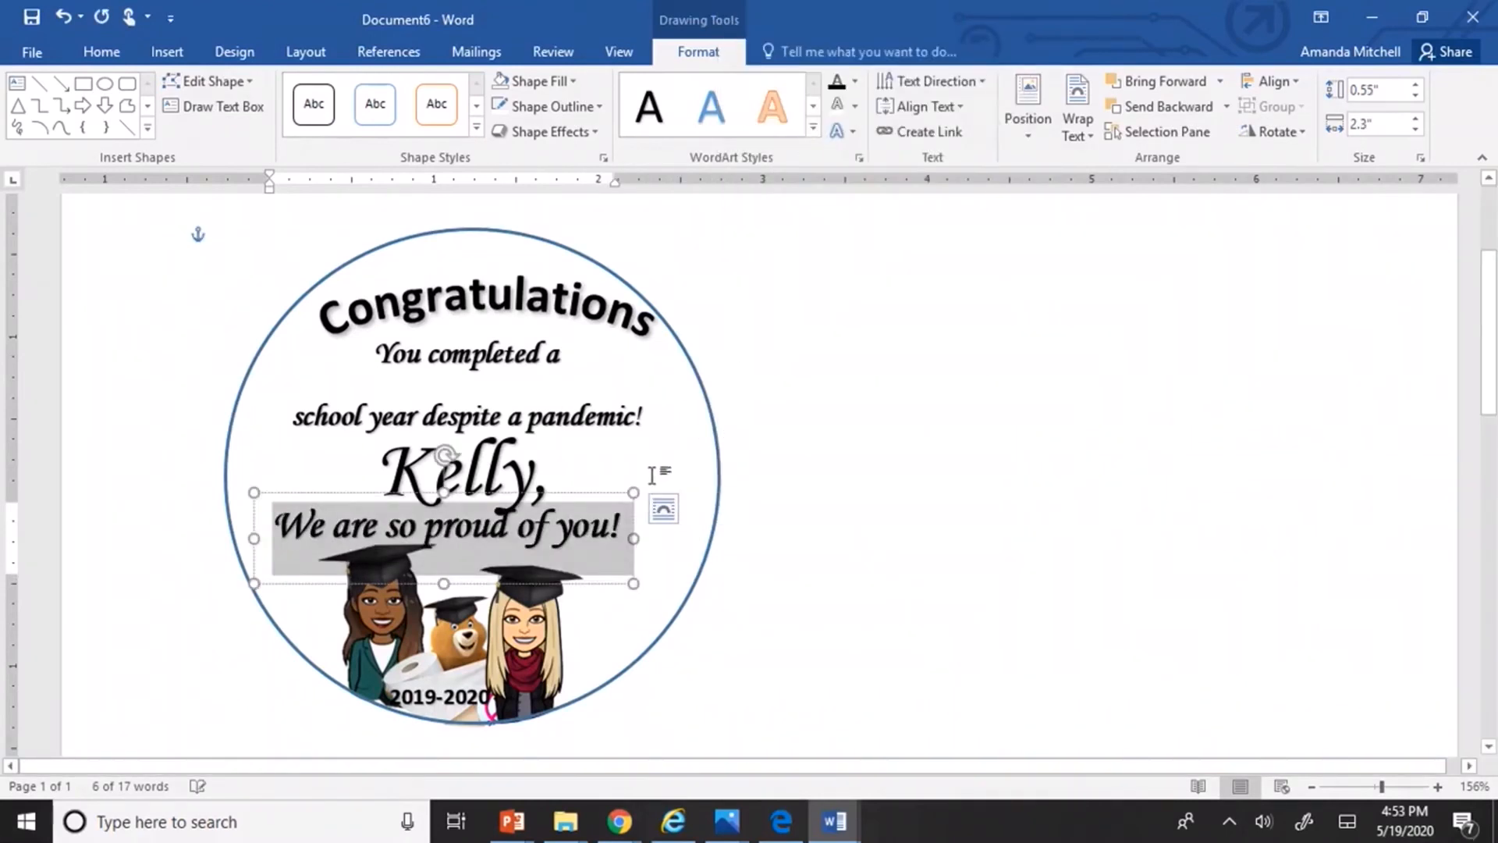
left_click_drag(611, 494, 633, 494)
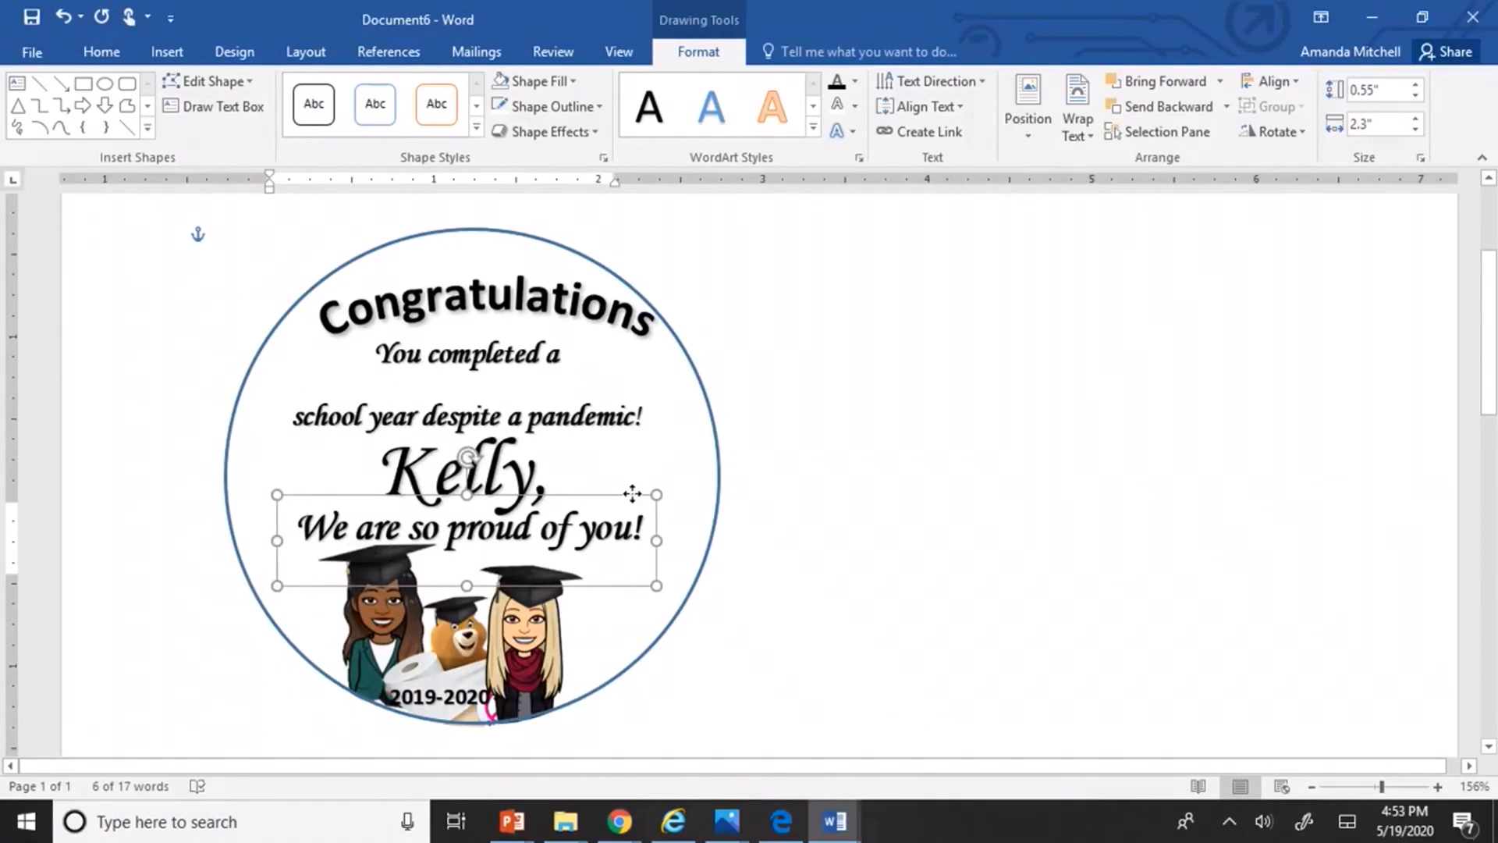
left_click(1004, 325)
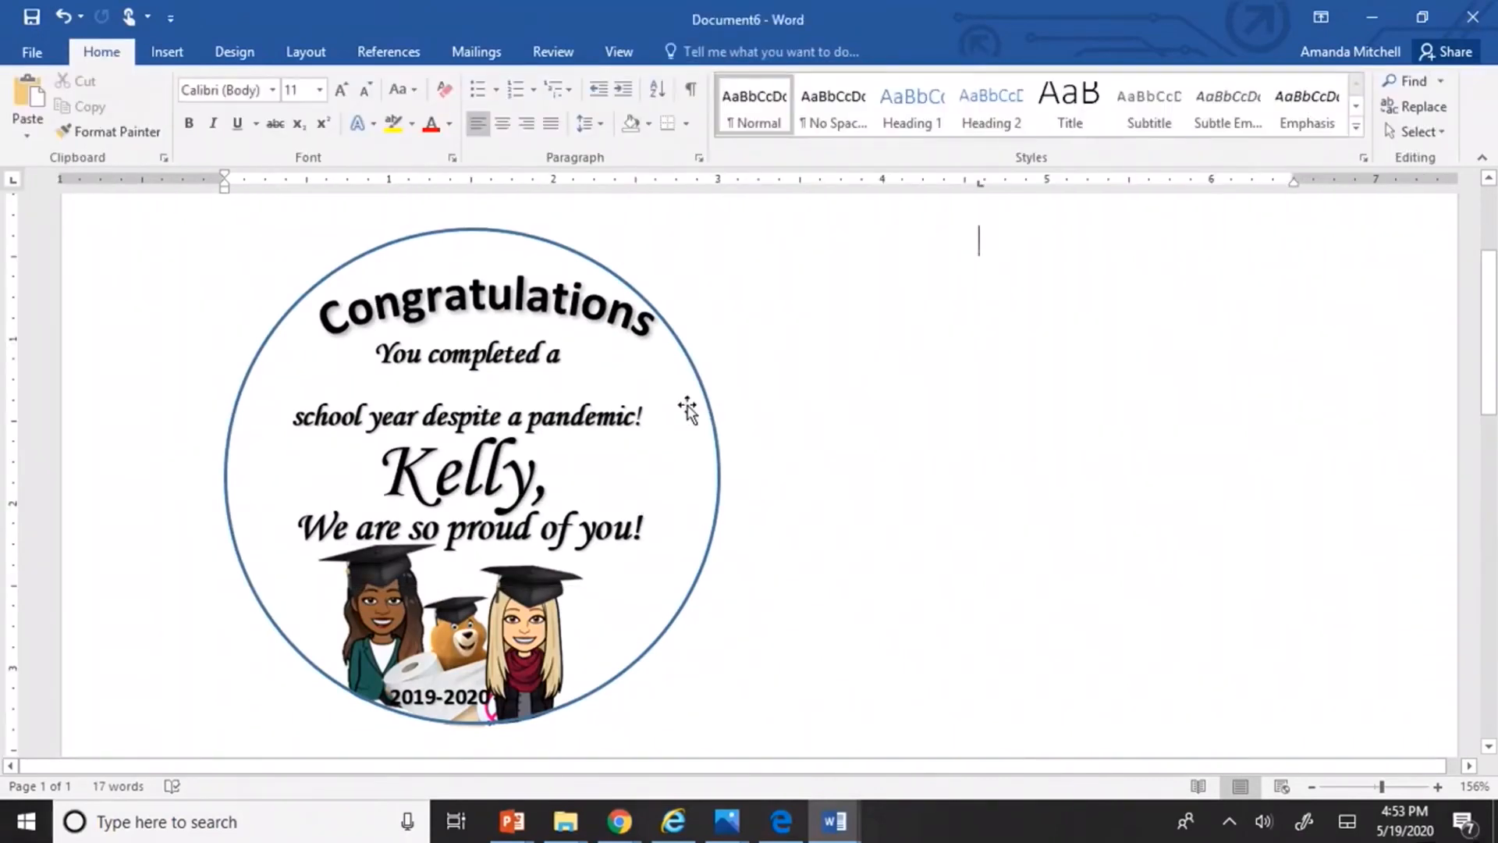
scroll(720, 425, "down", 3)
scroll(719, 425, "up", 4)
scroll(720, 426, "down", 3)
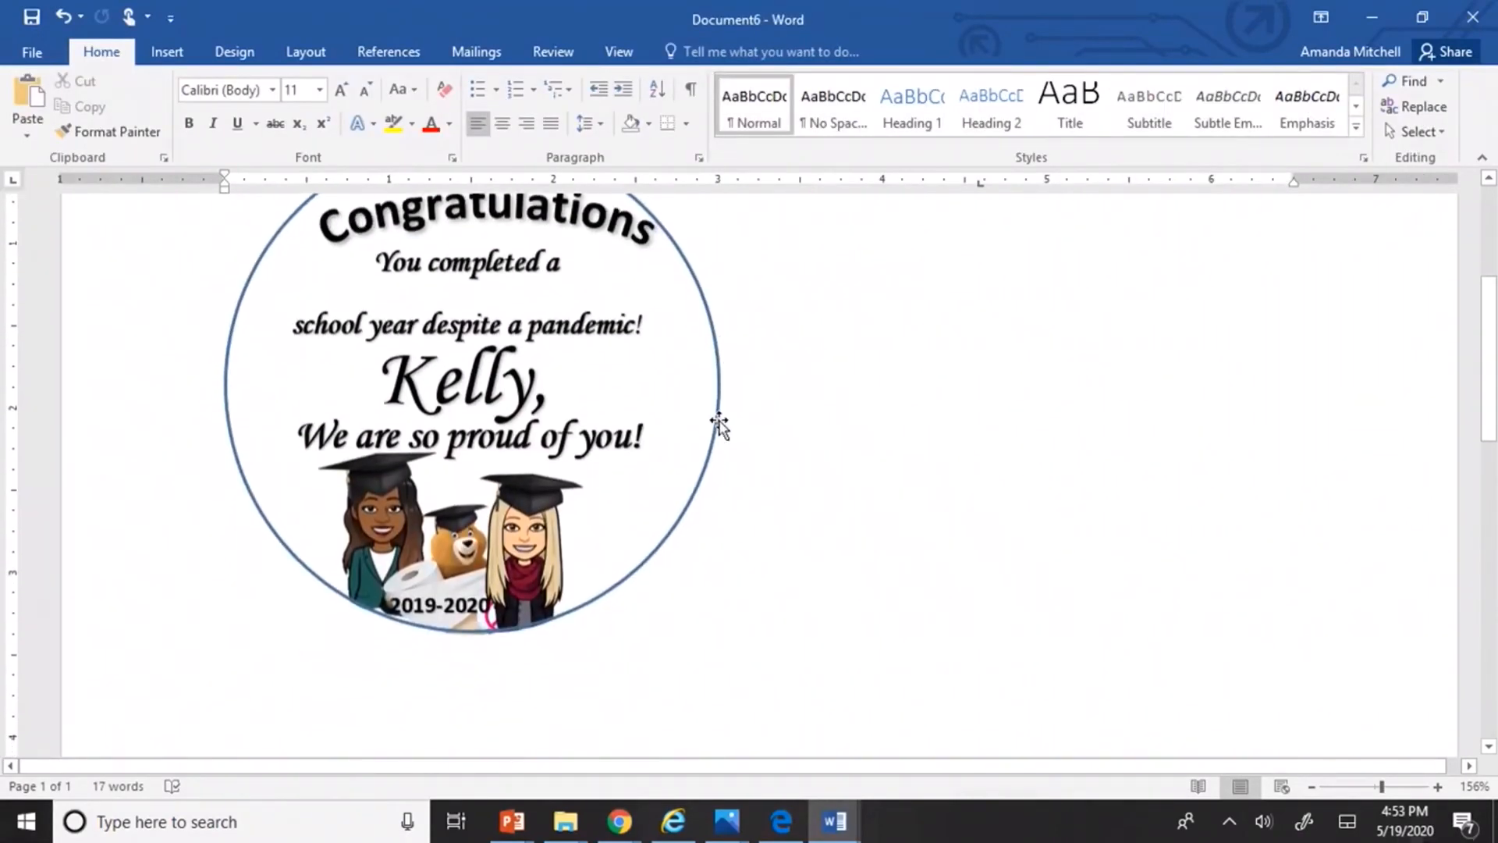
scroll(719, 425, "up", 1)
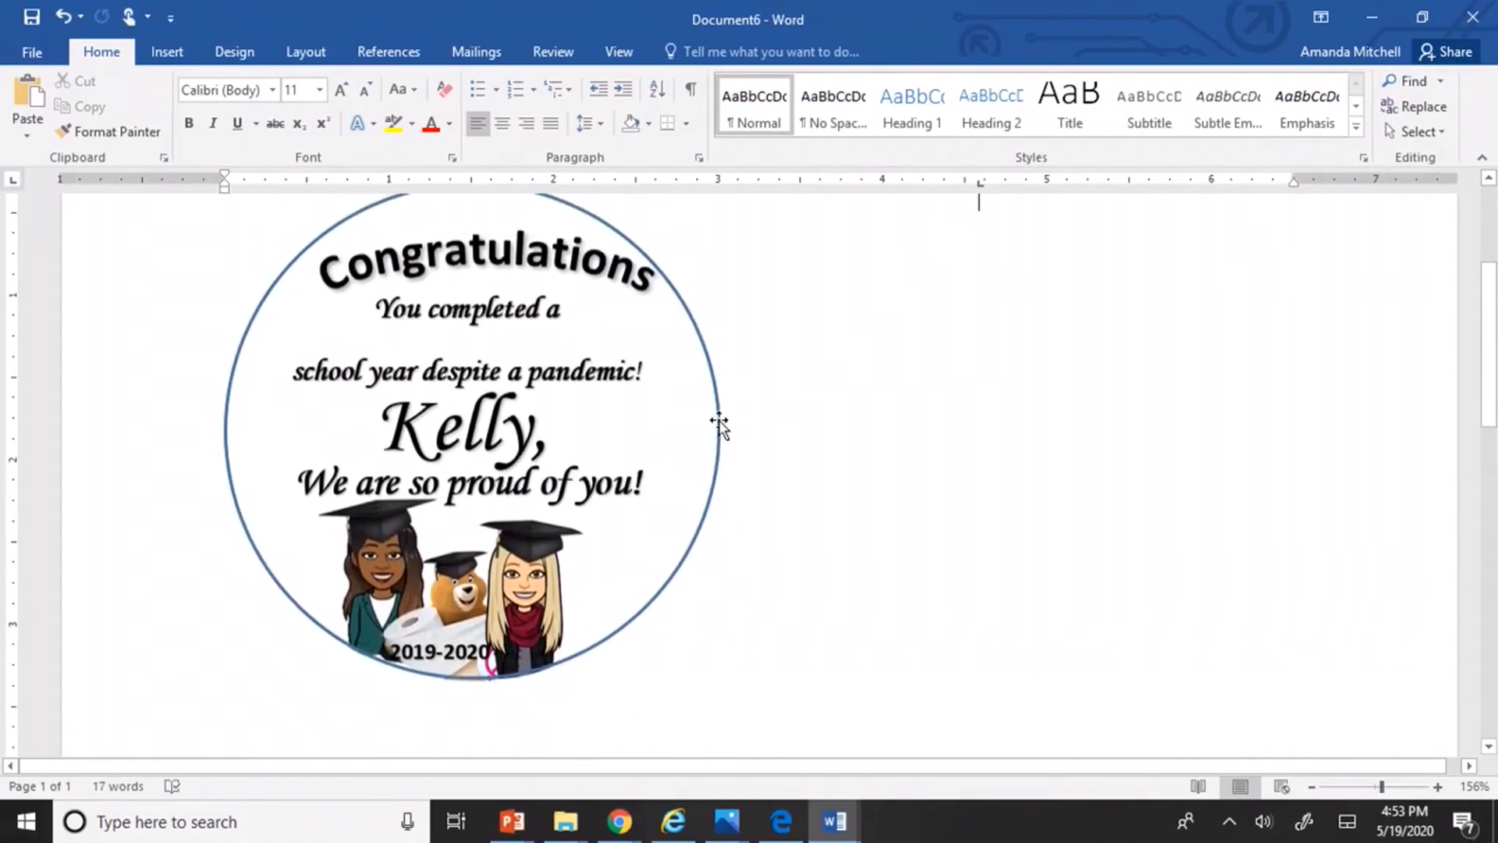
double_click(327, 280)
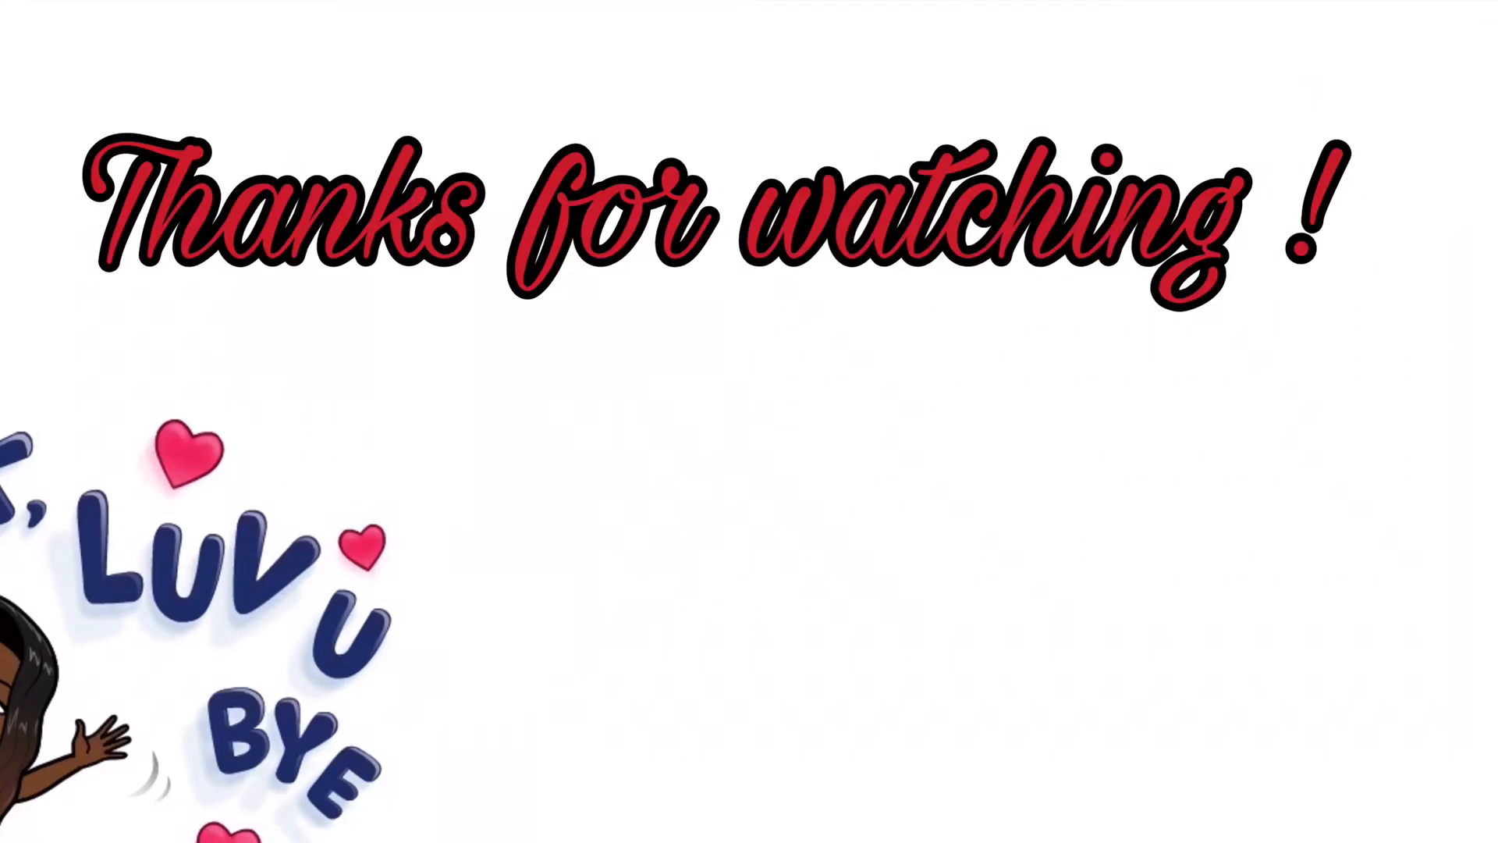